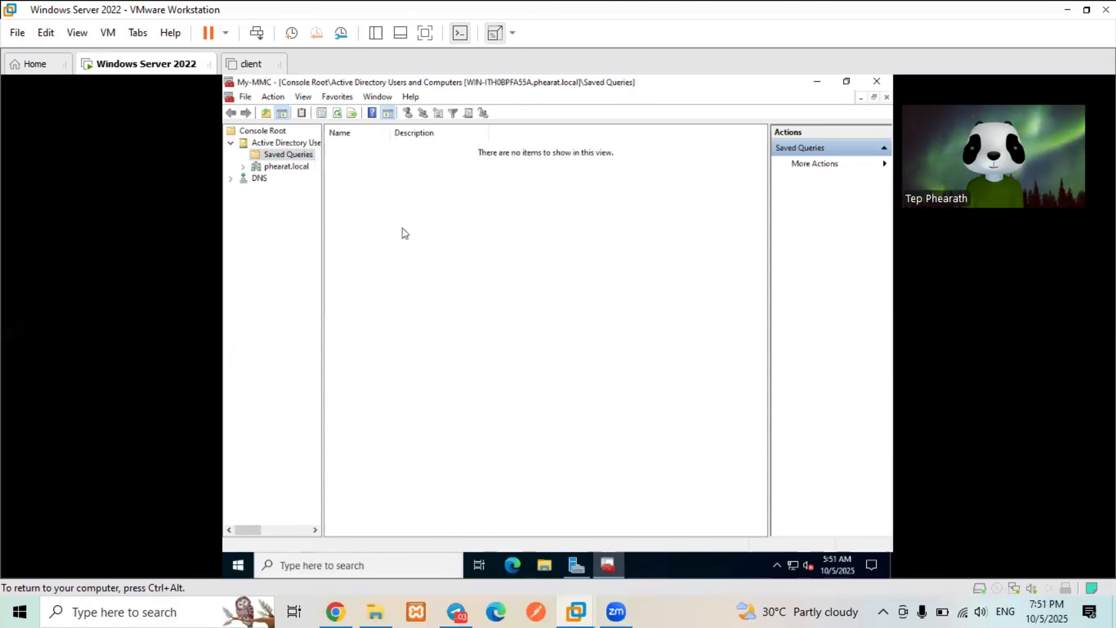
- Expand phearat.local > Accounting and display its Users container with AccAdmin, AccAssit and AccGroup
click(248, 175)
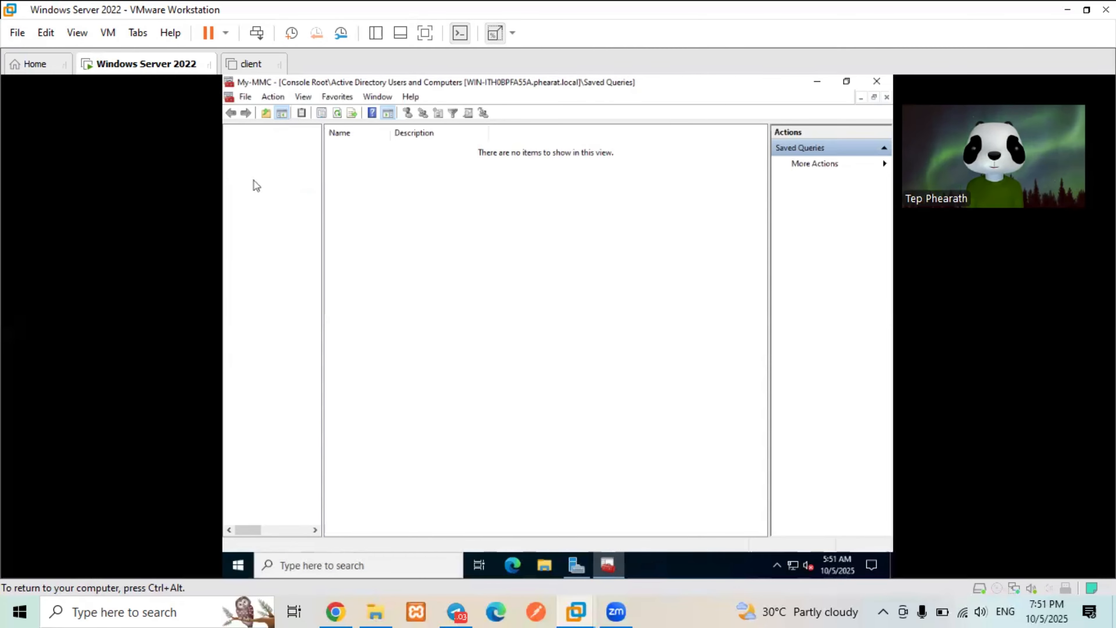
click(255, 179)
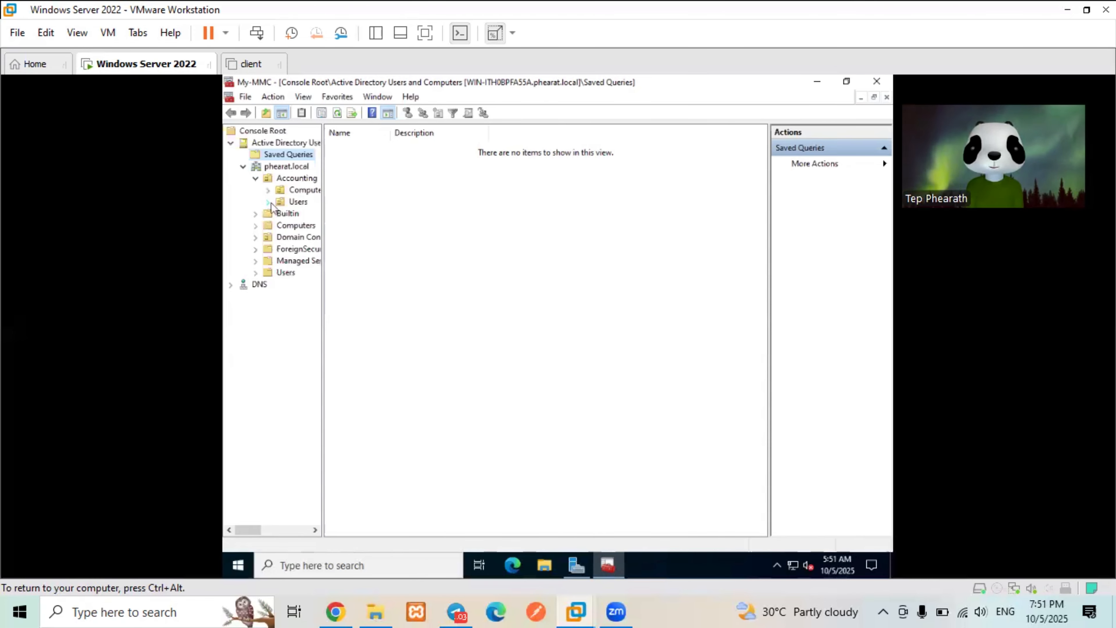
click(279, 214)
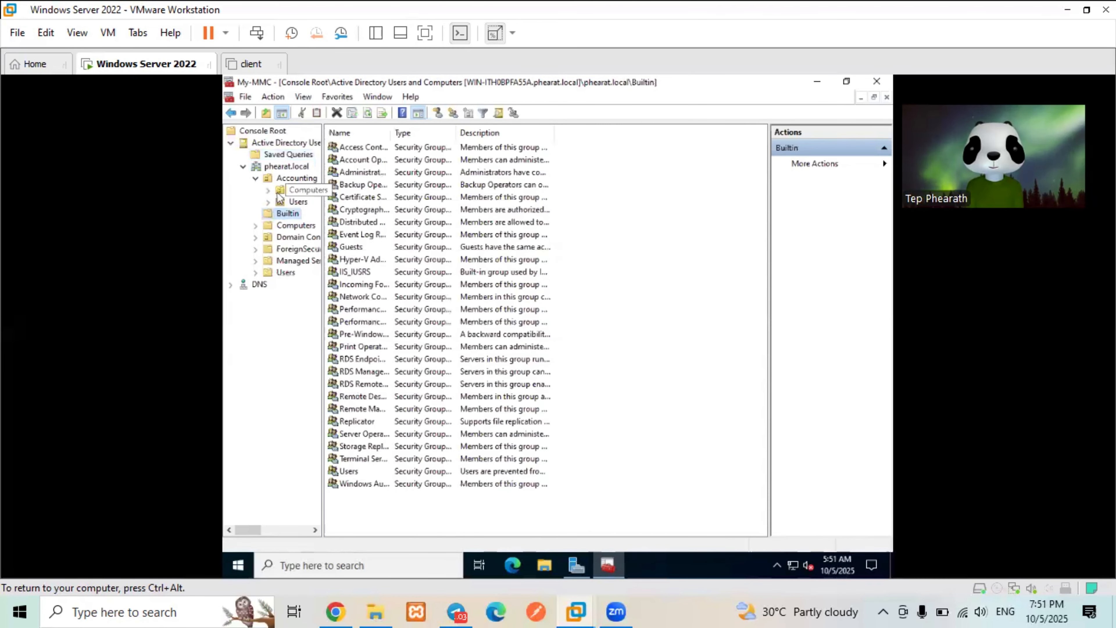
click(281, 203)
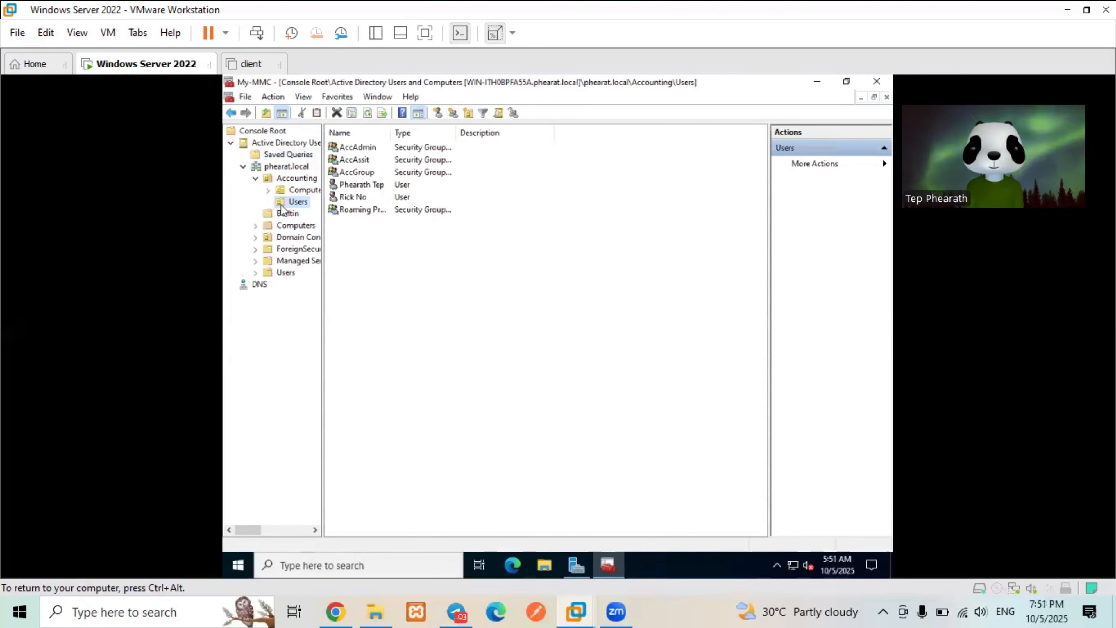
- Create the global security group 'Roaming Profile User', renaming it after a duplicate-name error
right_click(380, 238)
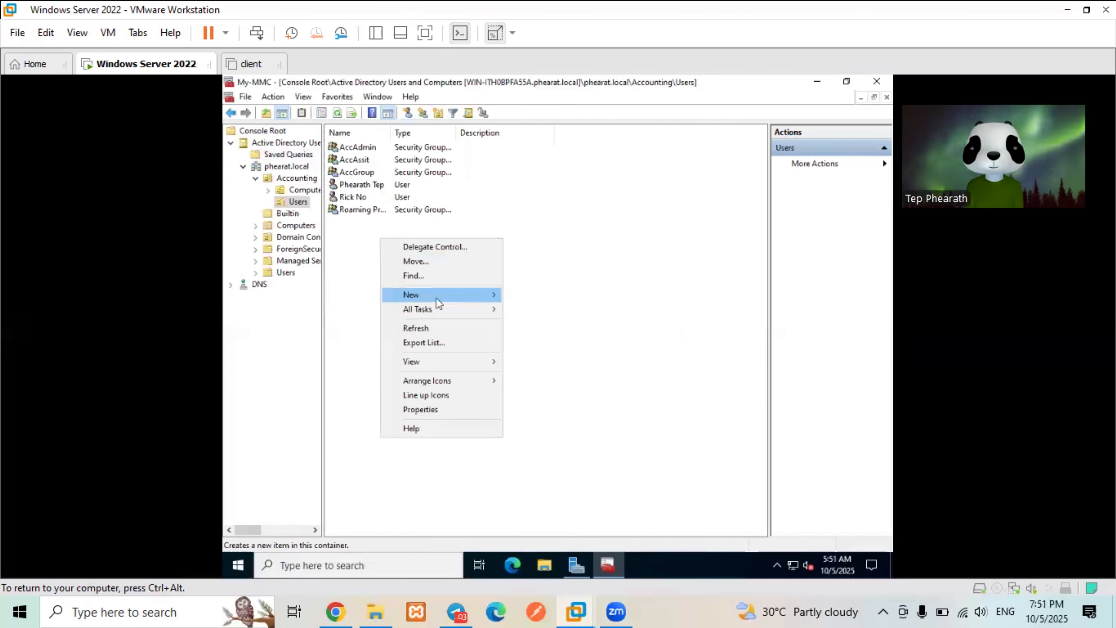
mouse_move(436, 296)
click(527, 321)
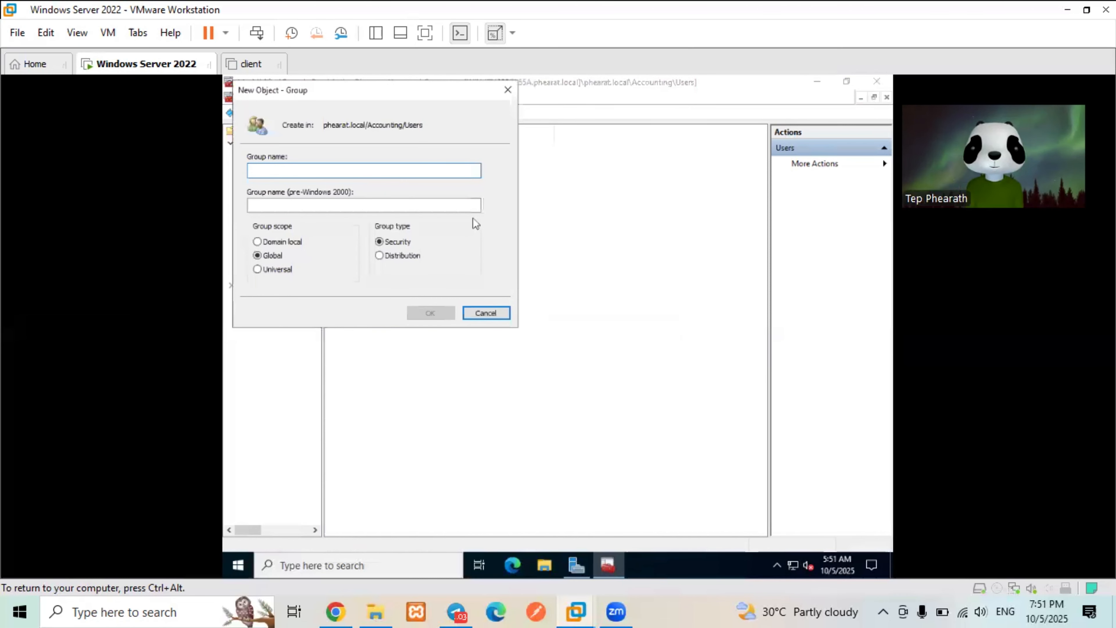
text(R)
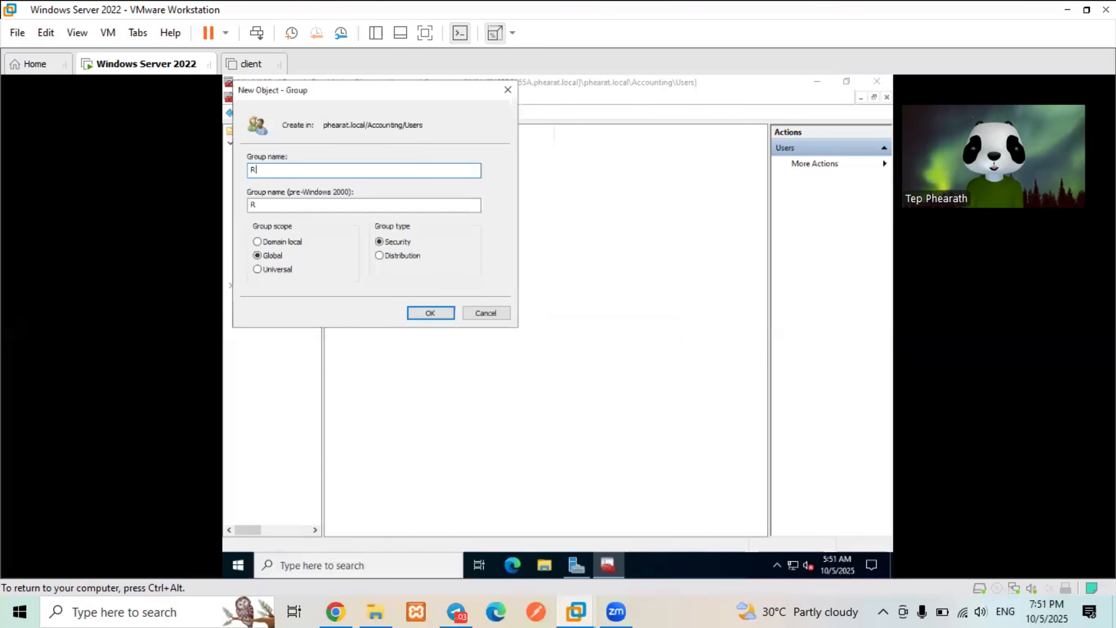
text(oami)
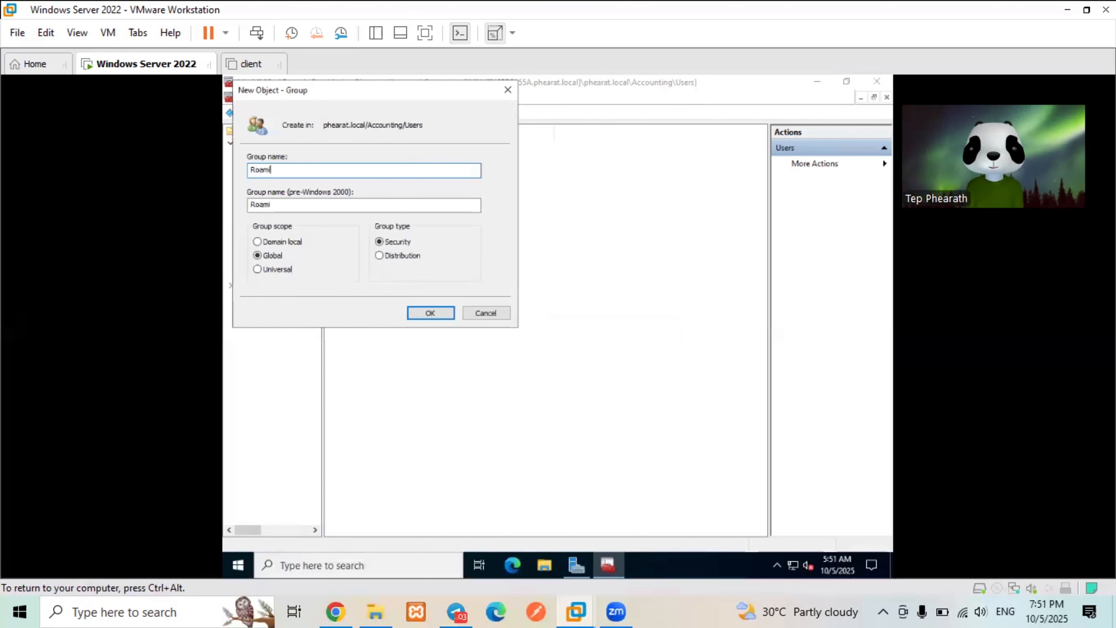
text(ng)
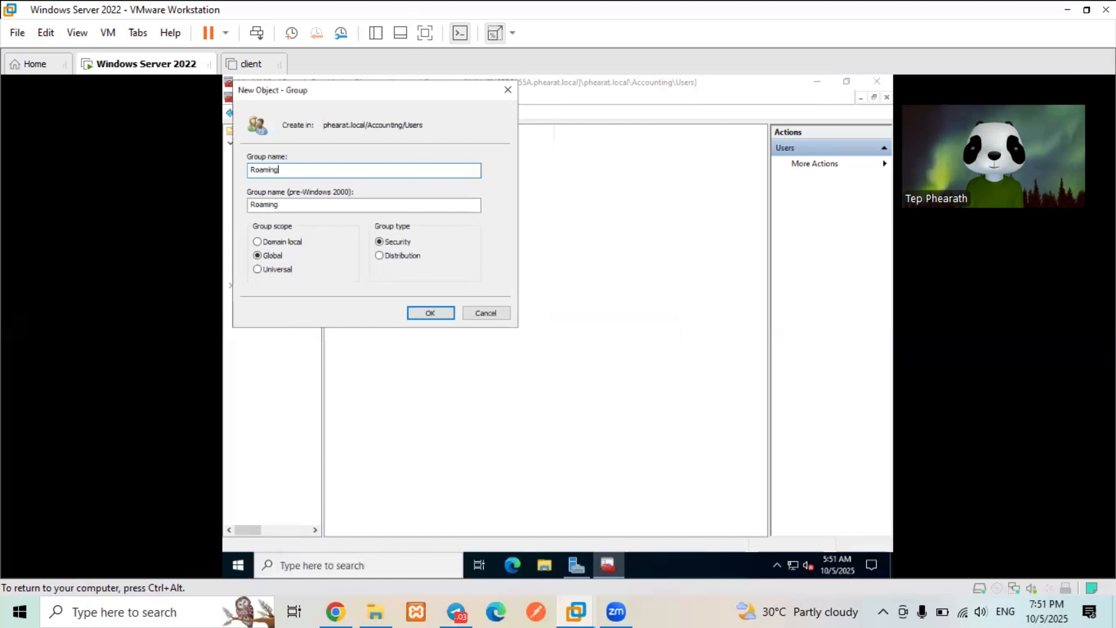
text( O)
key(BackSpace)
text(Pr)
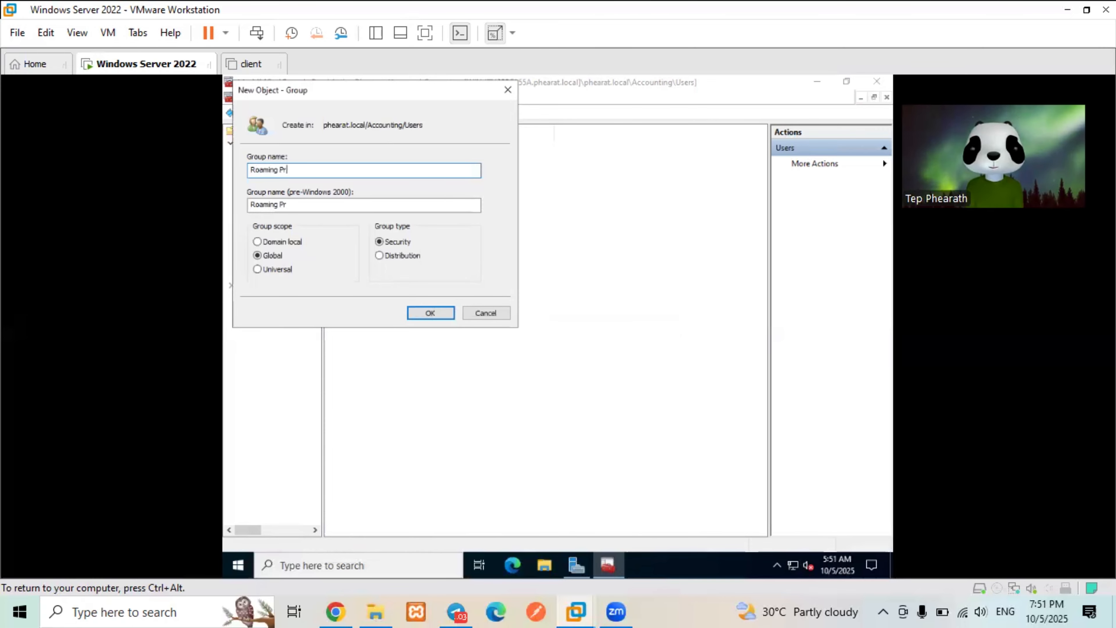
text(ofile)
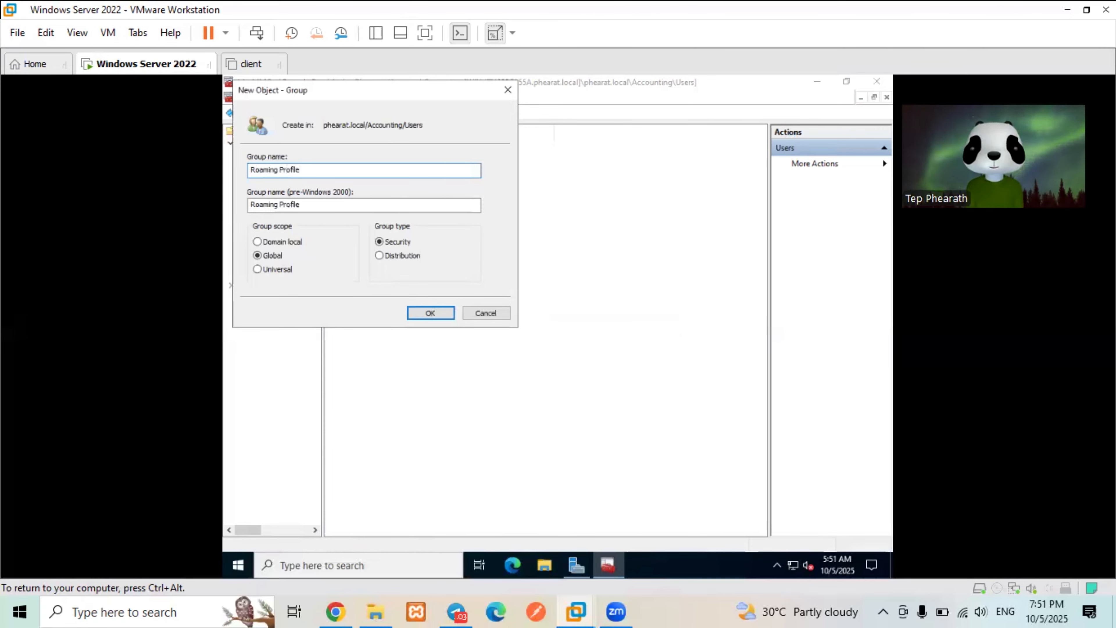
text( User)
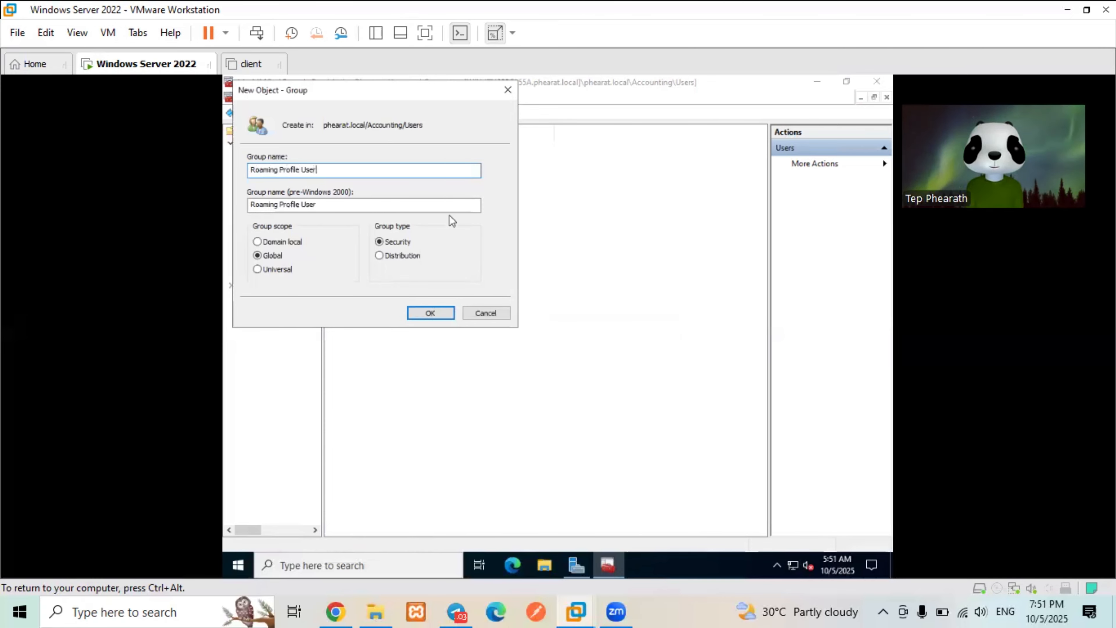
text(s)
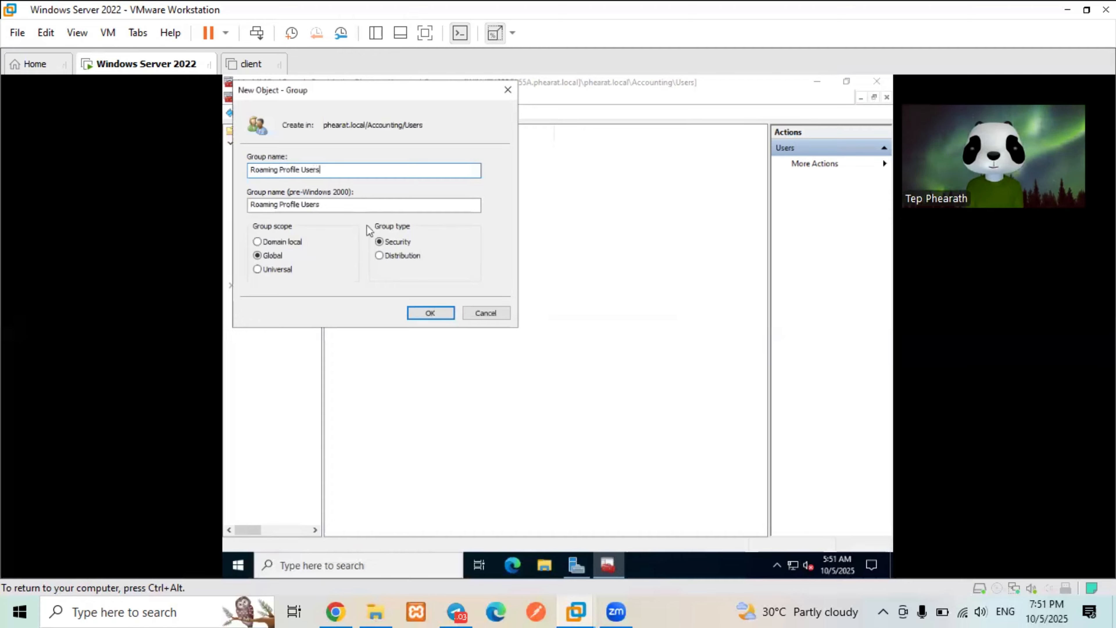
click(435, 313)
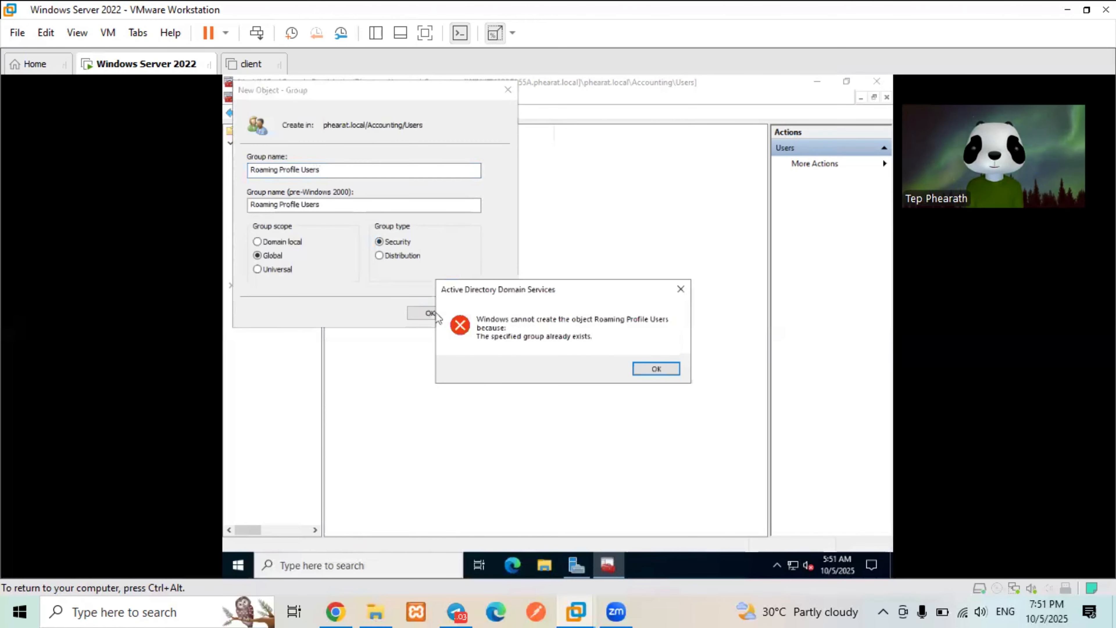
click(656, 369)
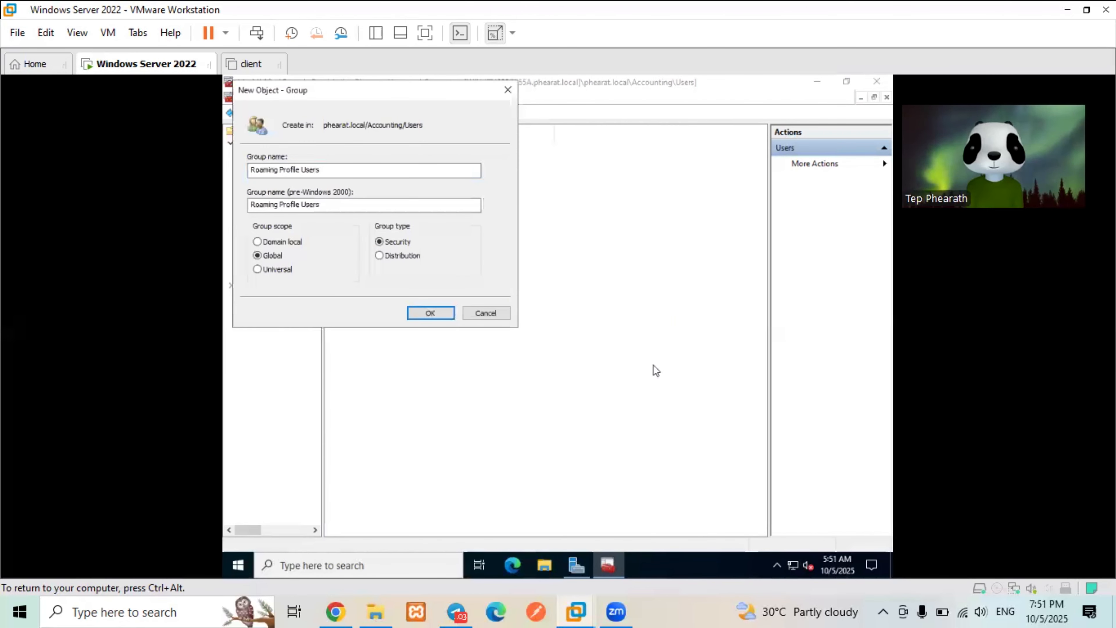
click(334, 170)
key(BackSpace)
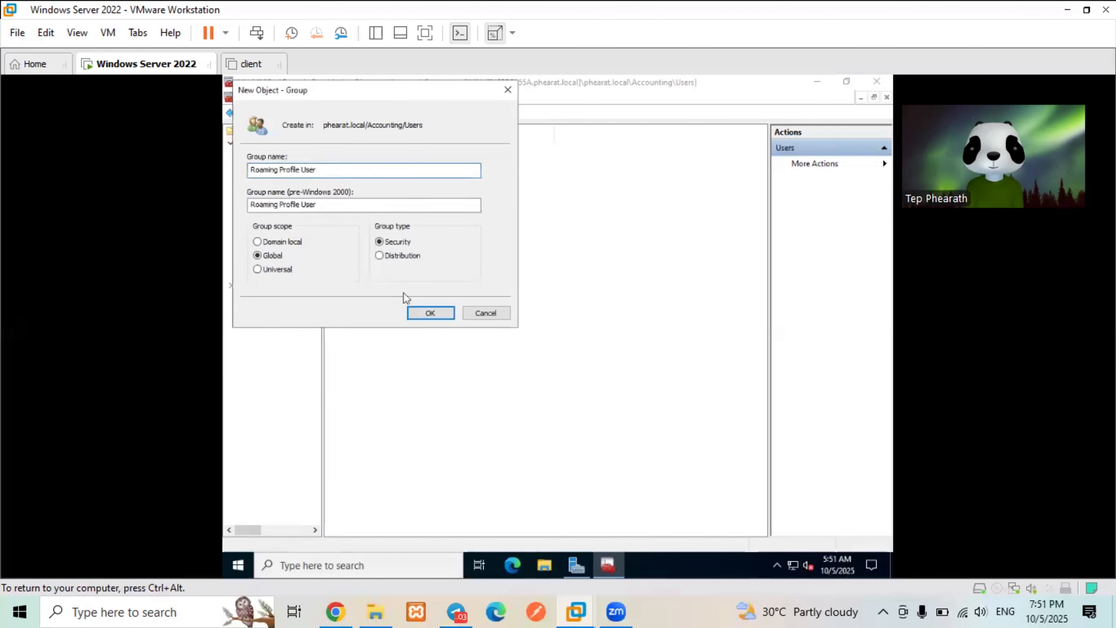
click(440, 313)
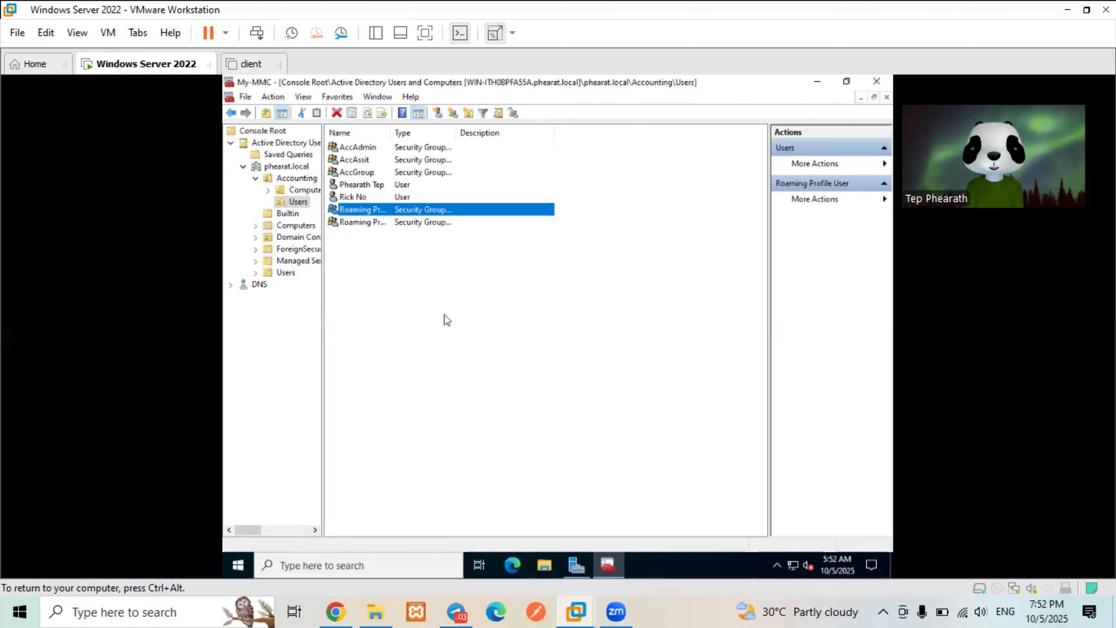
- Show Server Manager's File and Storage Services Shares page listing AccDoc and Roaming Profile
click(819, 81)
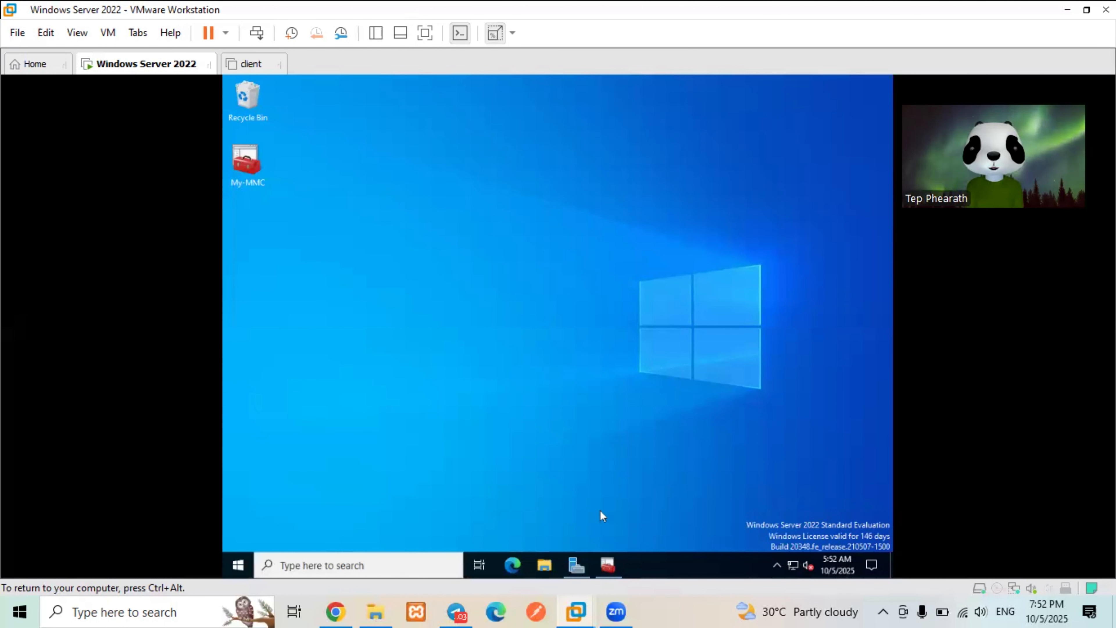
click(577, 568)
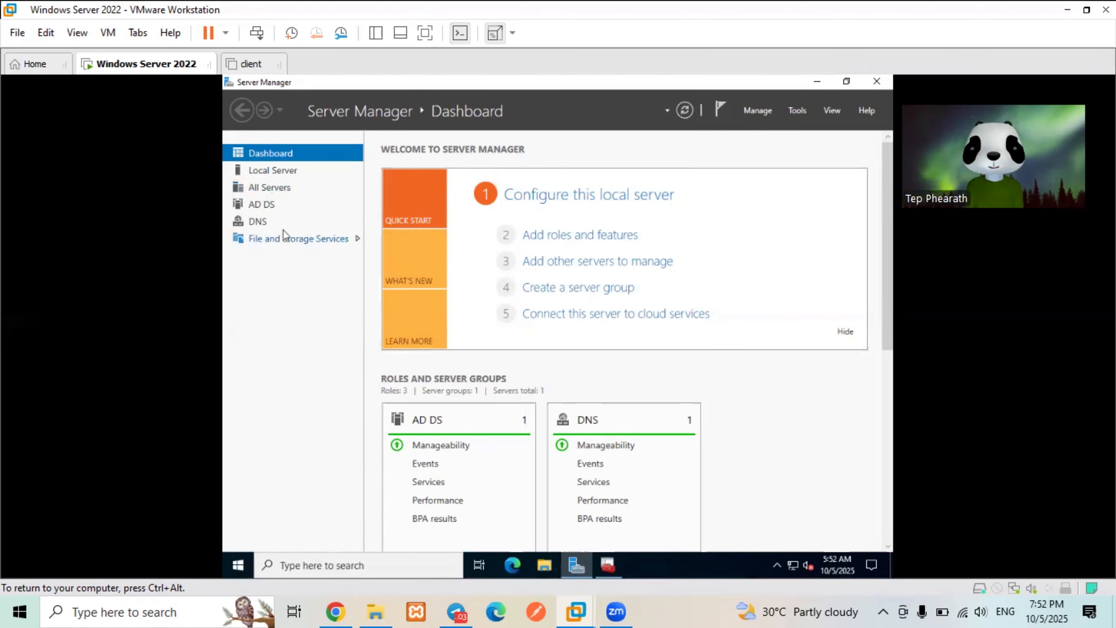
click(286, 241)
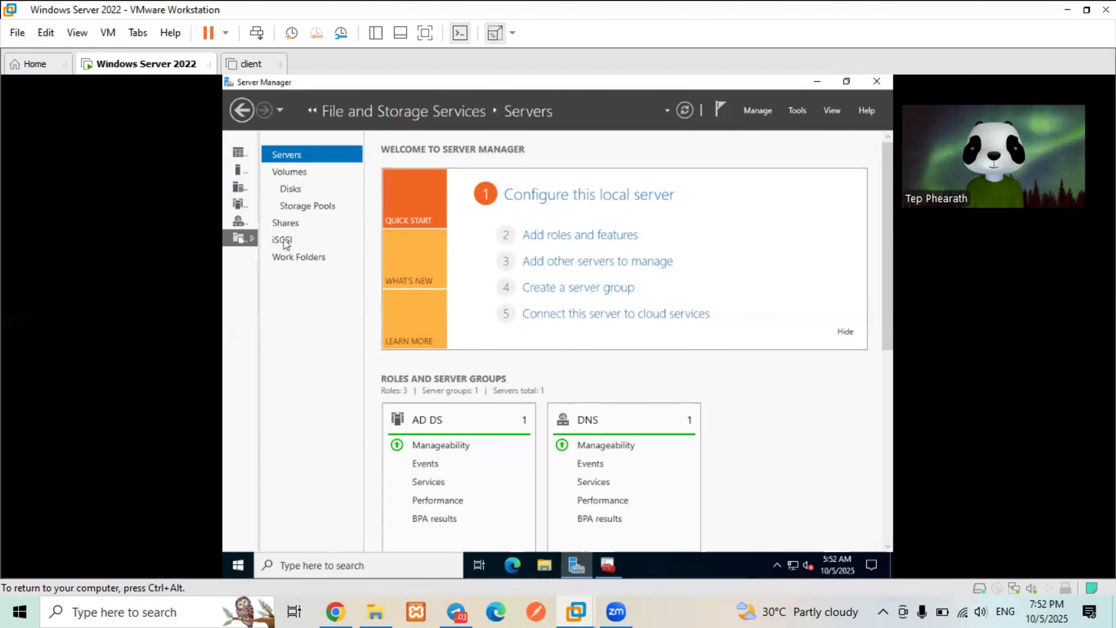
click(293, 221)
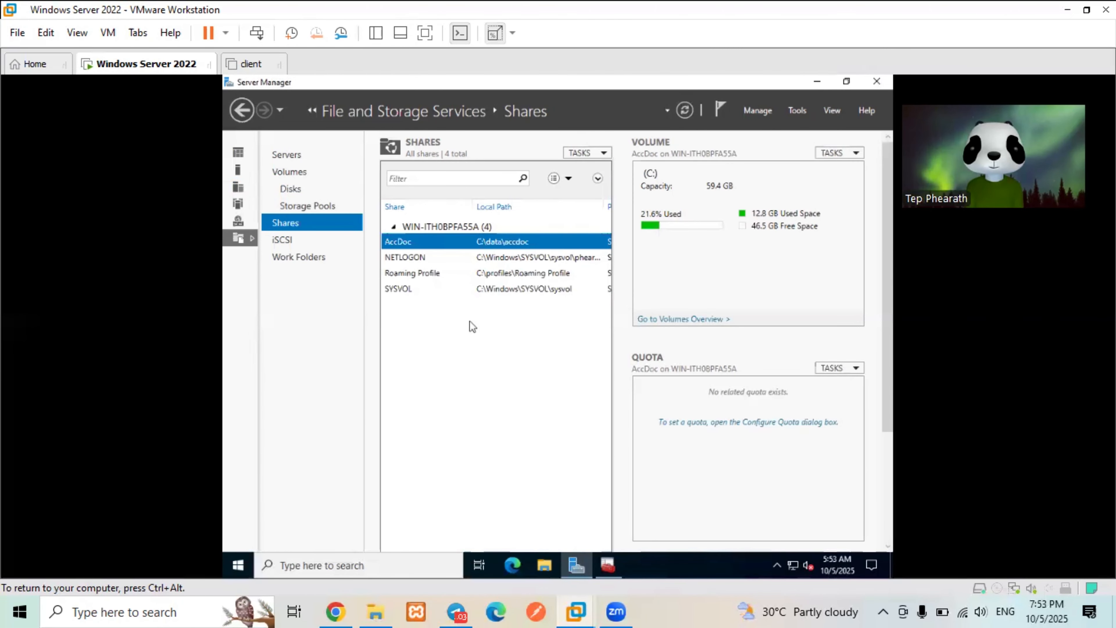
- Start an SMB Share - Quick using the custom path C:\profiles, reaching the share name step
click(596, 153)
click(596, 170)
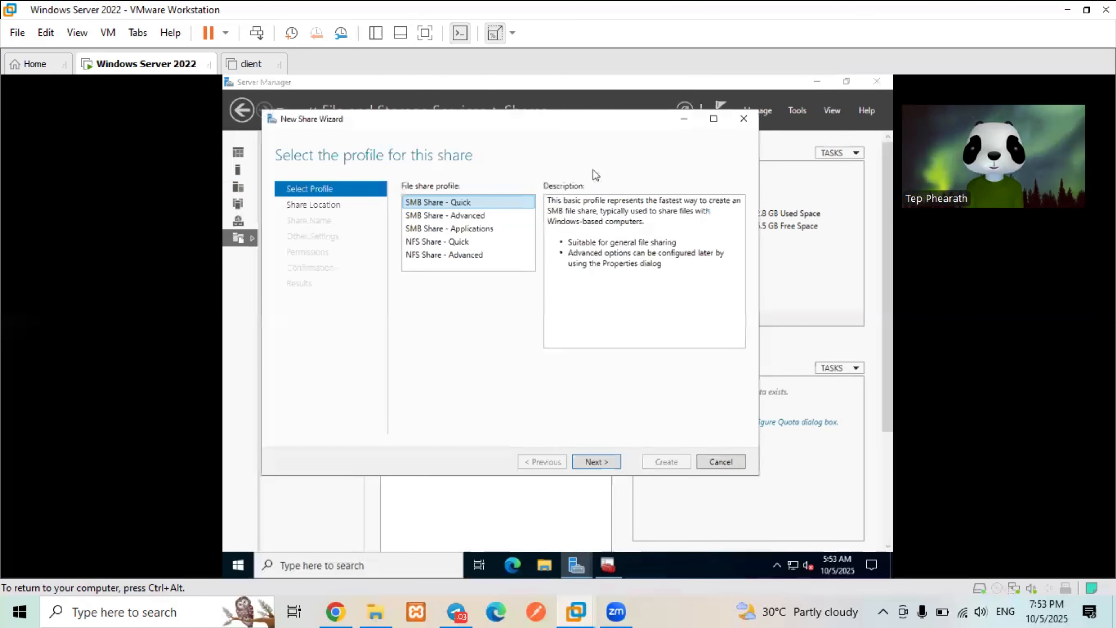
click(605, 467)
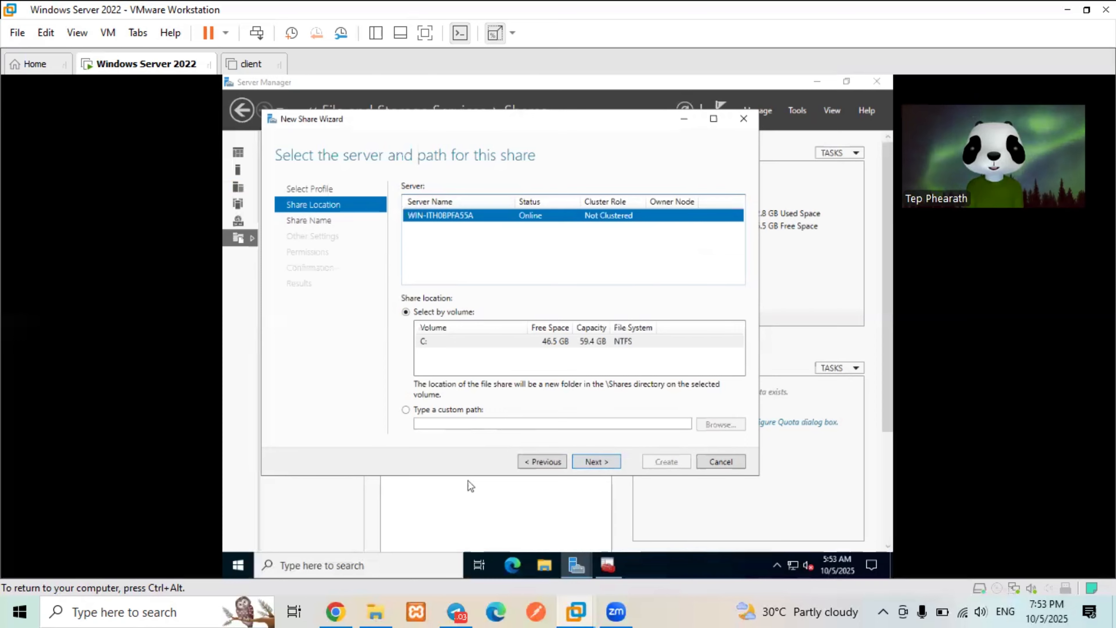
click(406, 410)
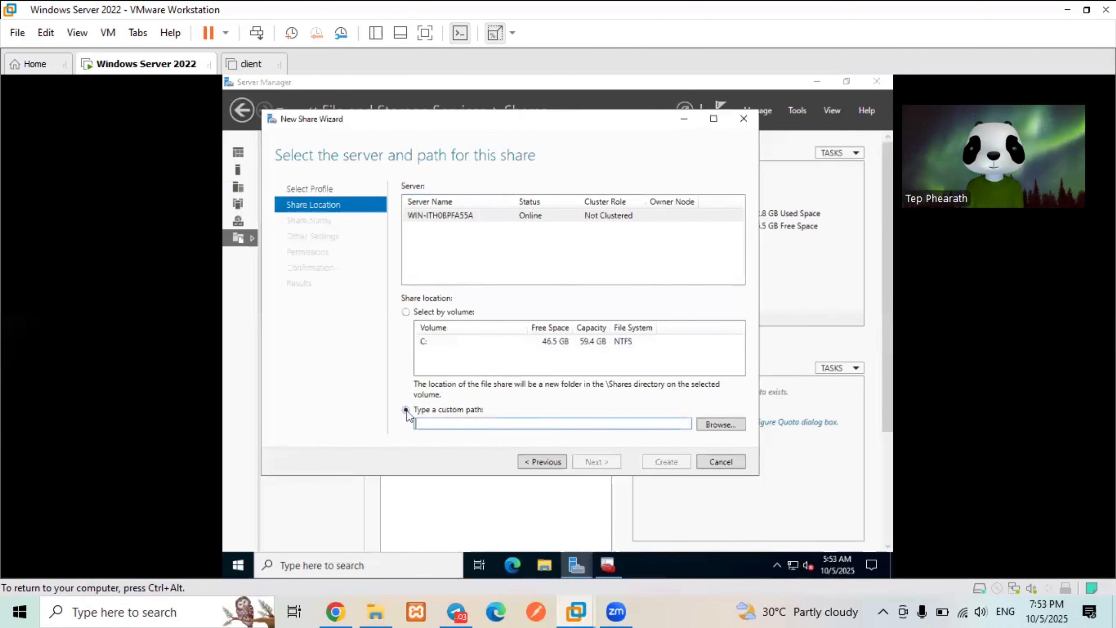
click(728, 428)
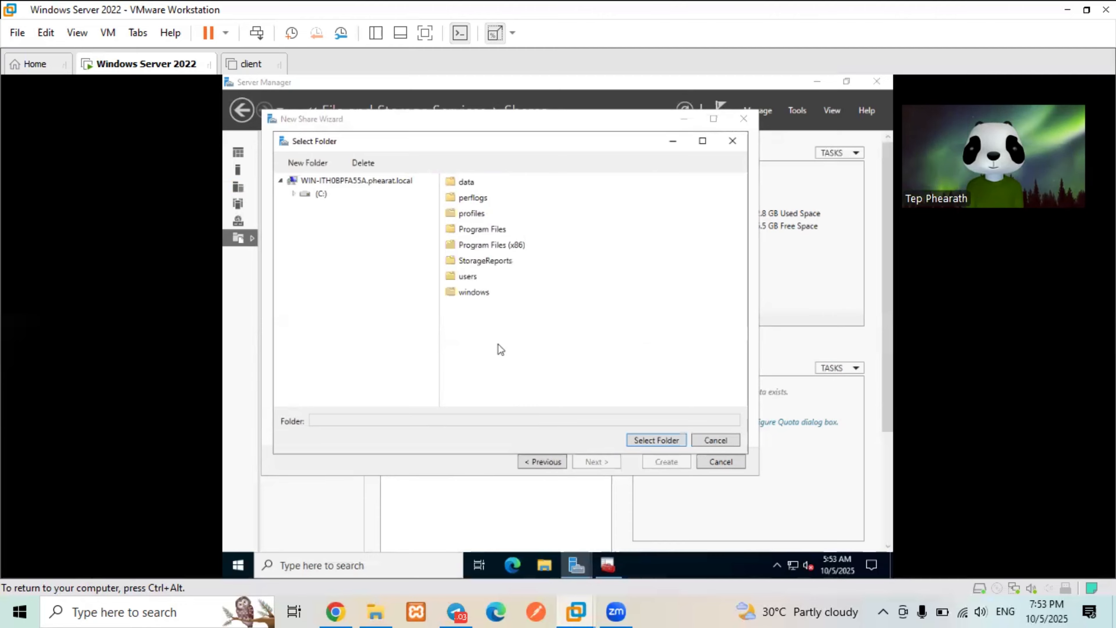
click(554, 196)
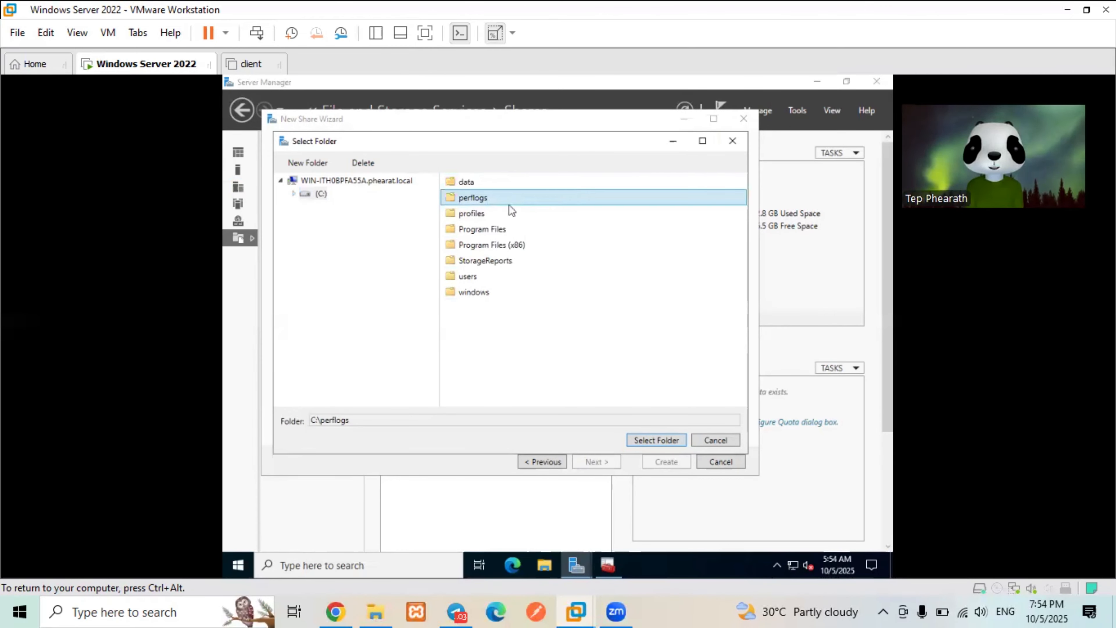
click(511, 215)
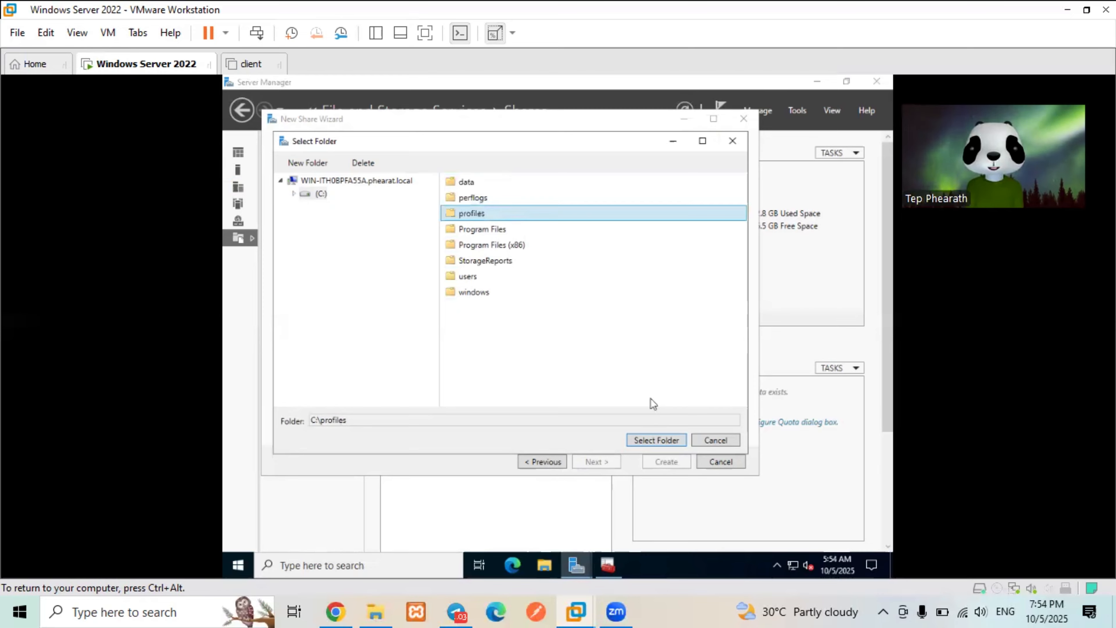
click(653, 439)
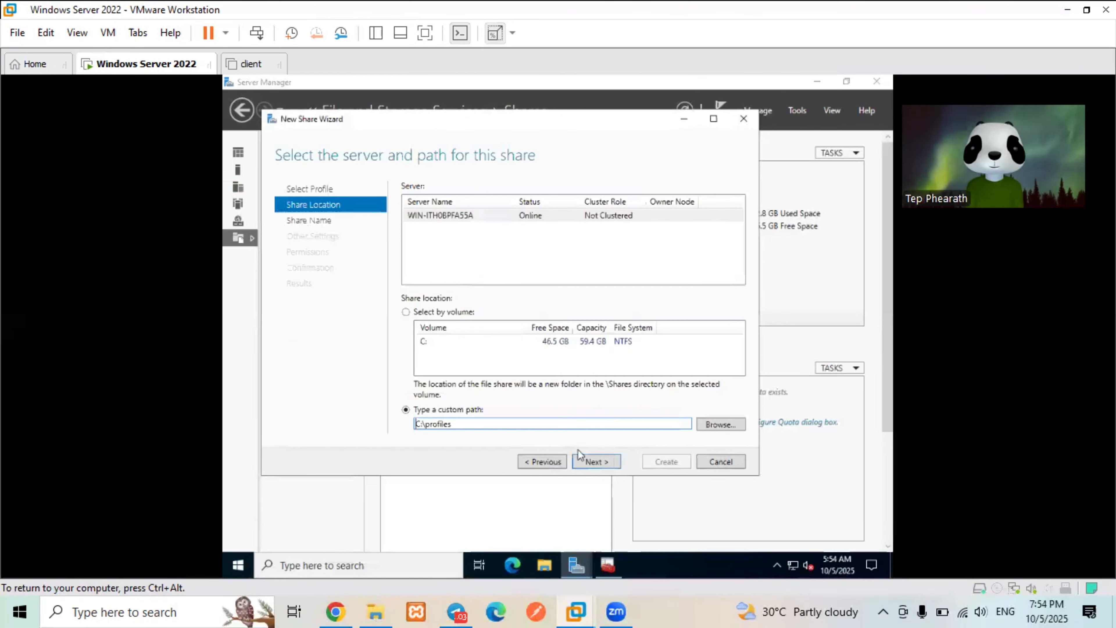
click(593, 462)
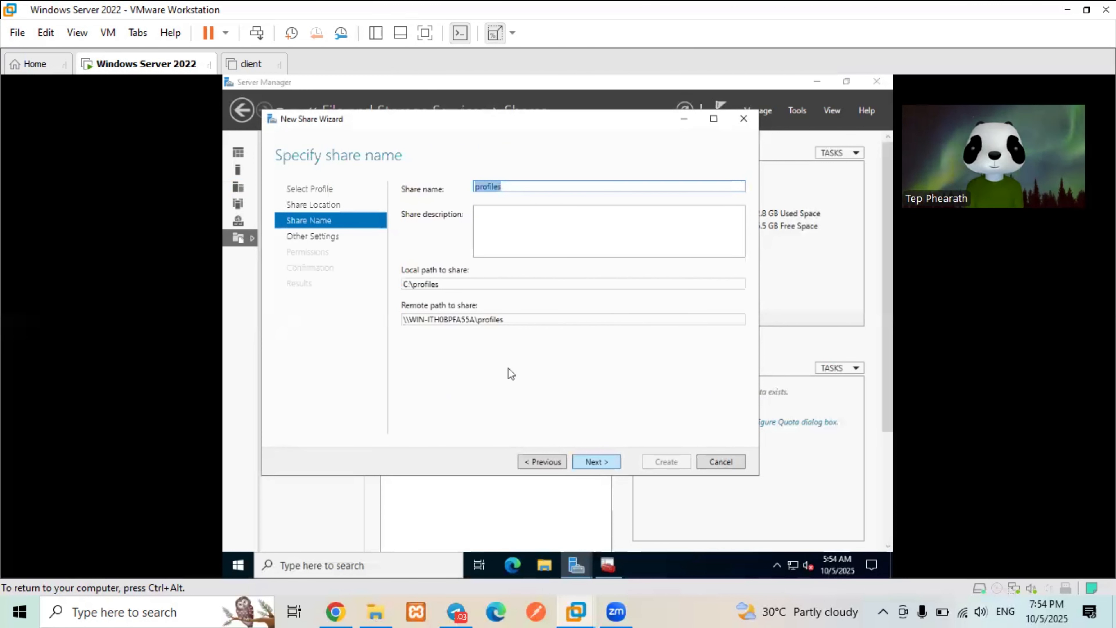
- Name the share profiles$, enable access-based enumeration and disable caching of the share
click(550, 190)
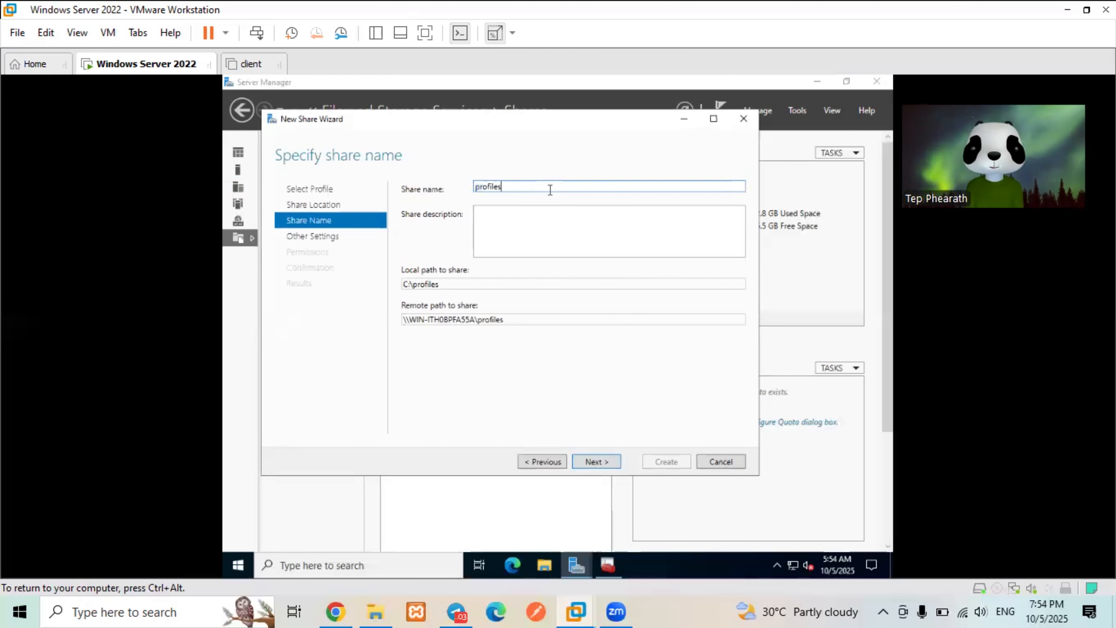
text($)
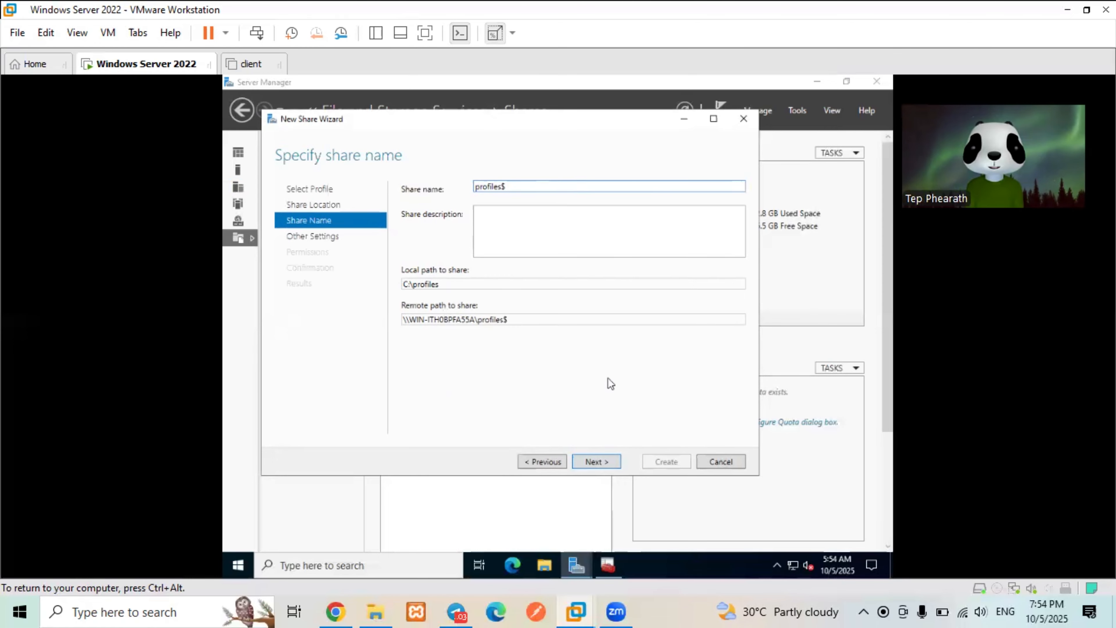
click(609, 467)
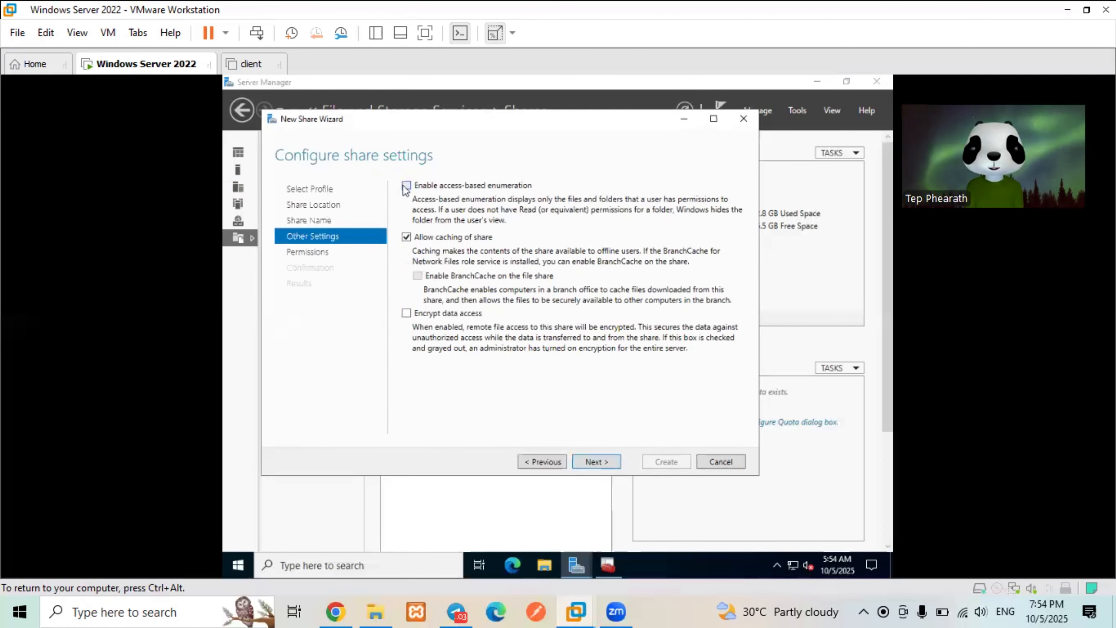
click(406, 186)
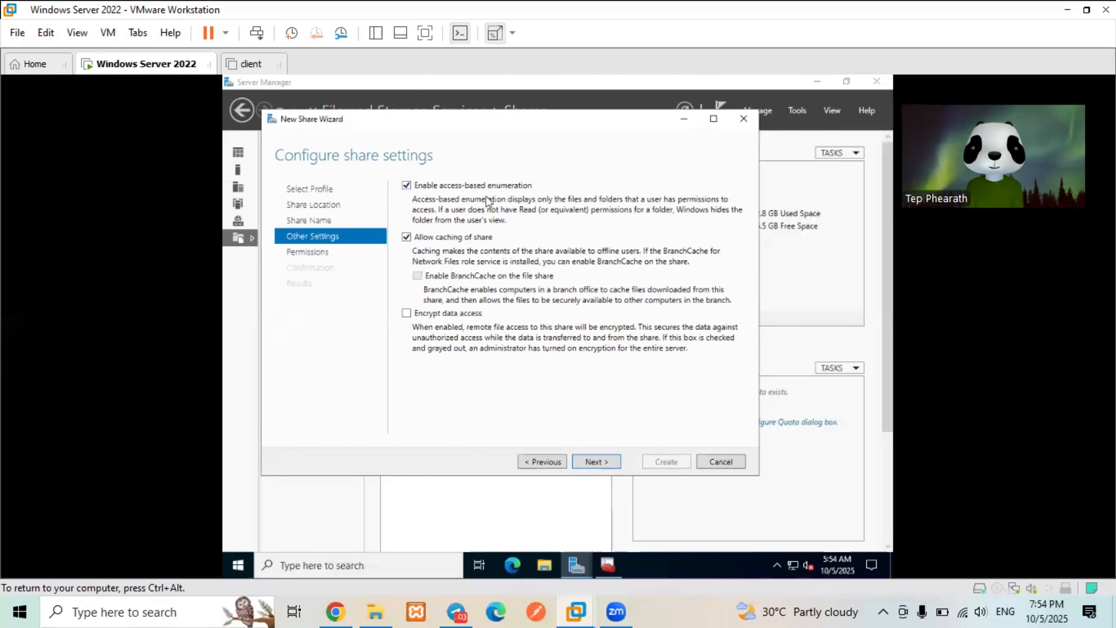
click(407, 238)
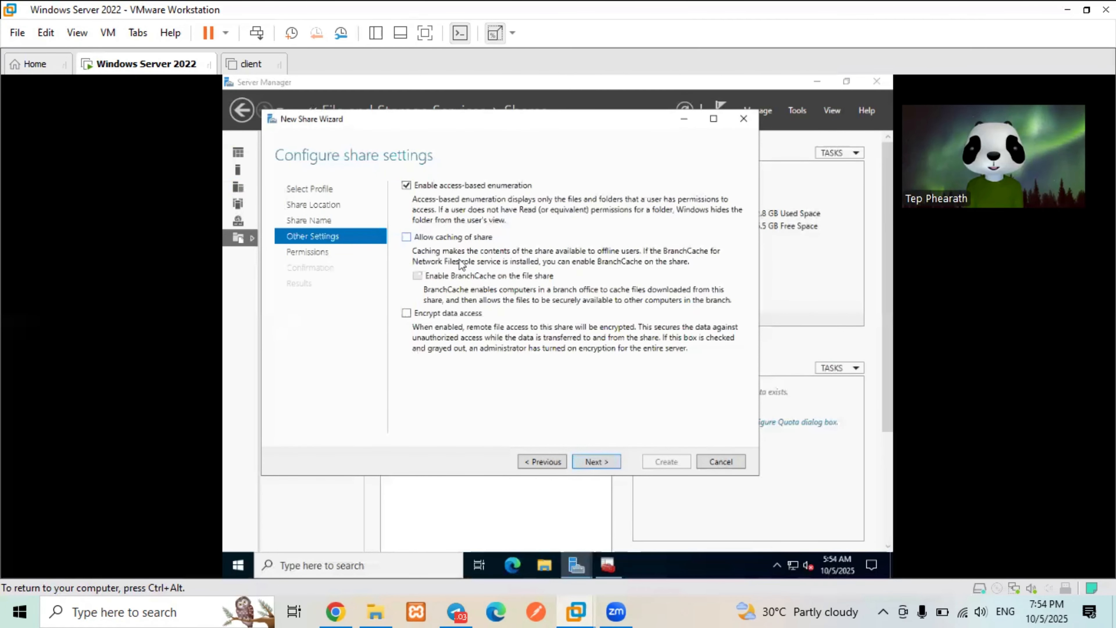
click(594, 461)
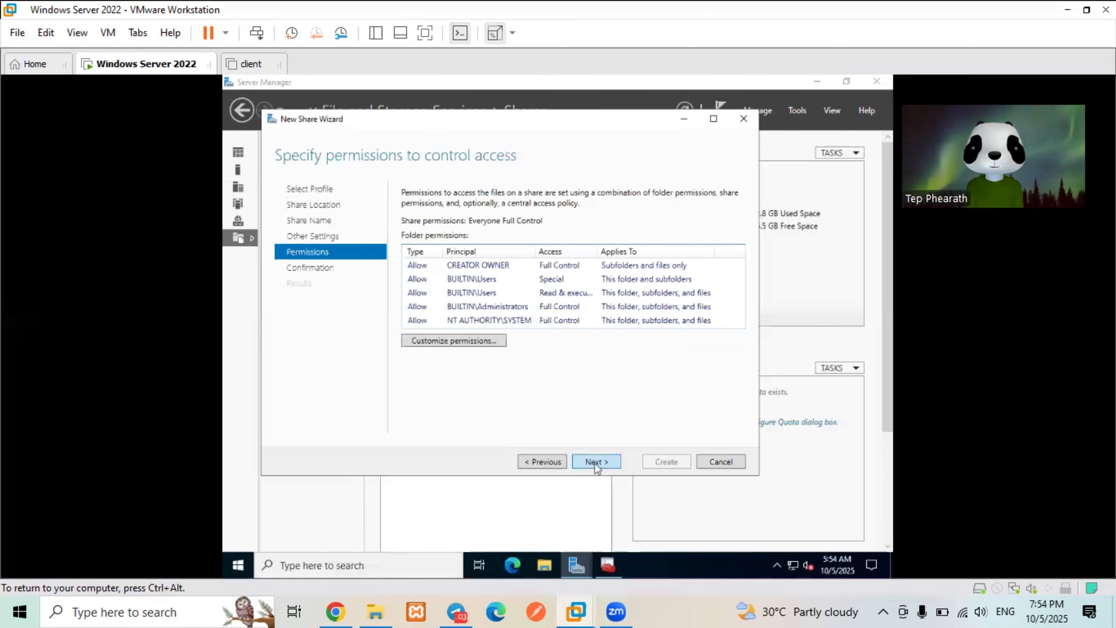
- Disable inheritance on C:\profiles, converting inherited permissions into explicit entries
click(486, 342)
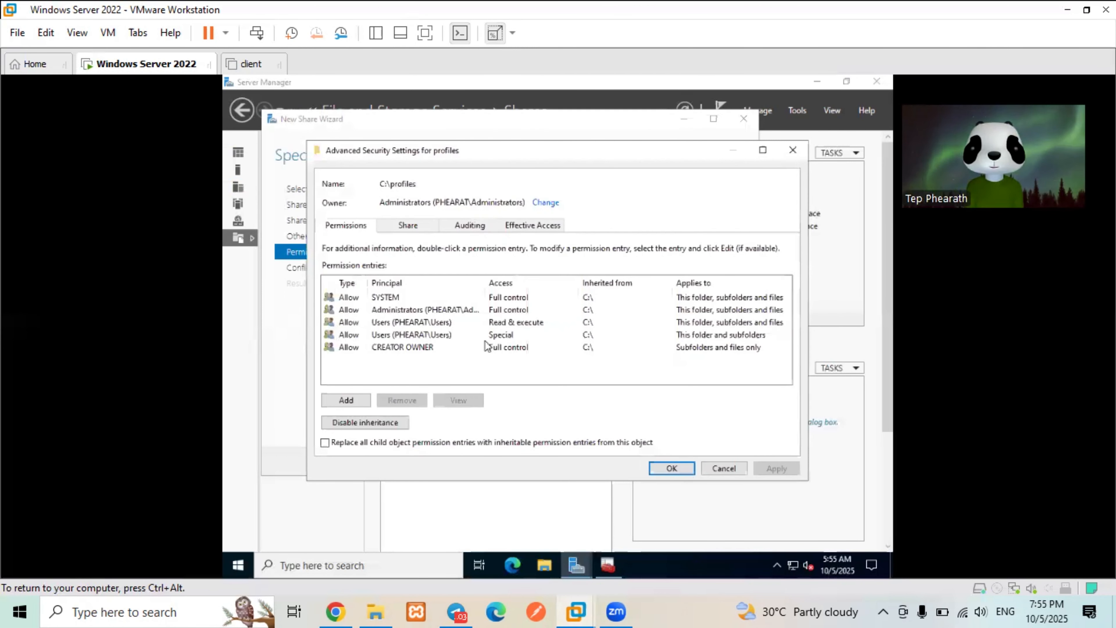
click(438, 338)
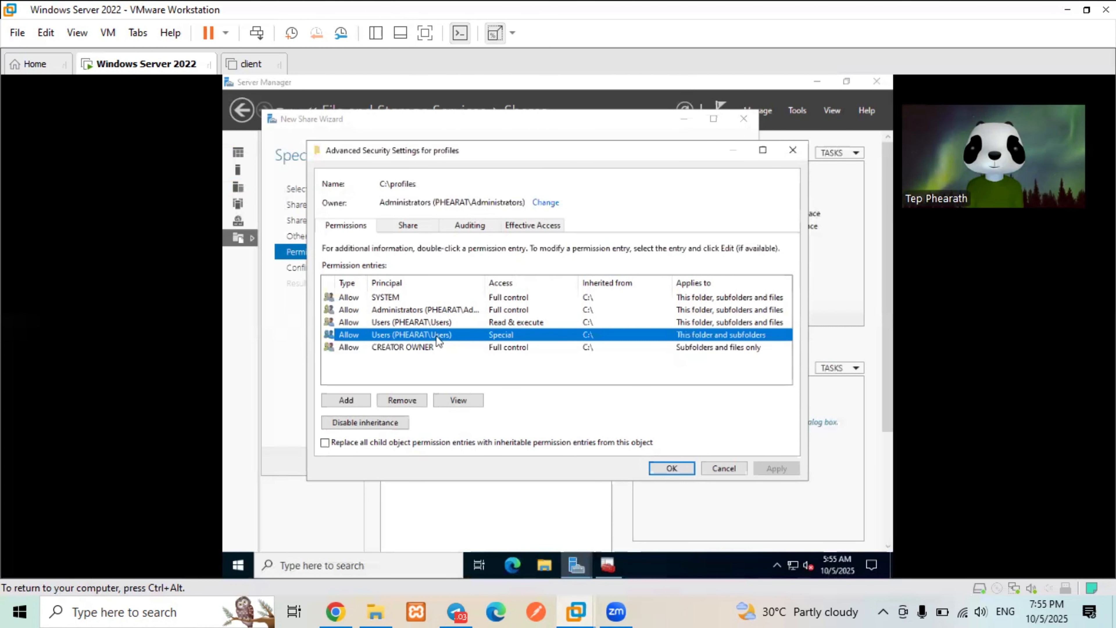
click(392, 424)
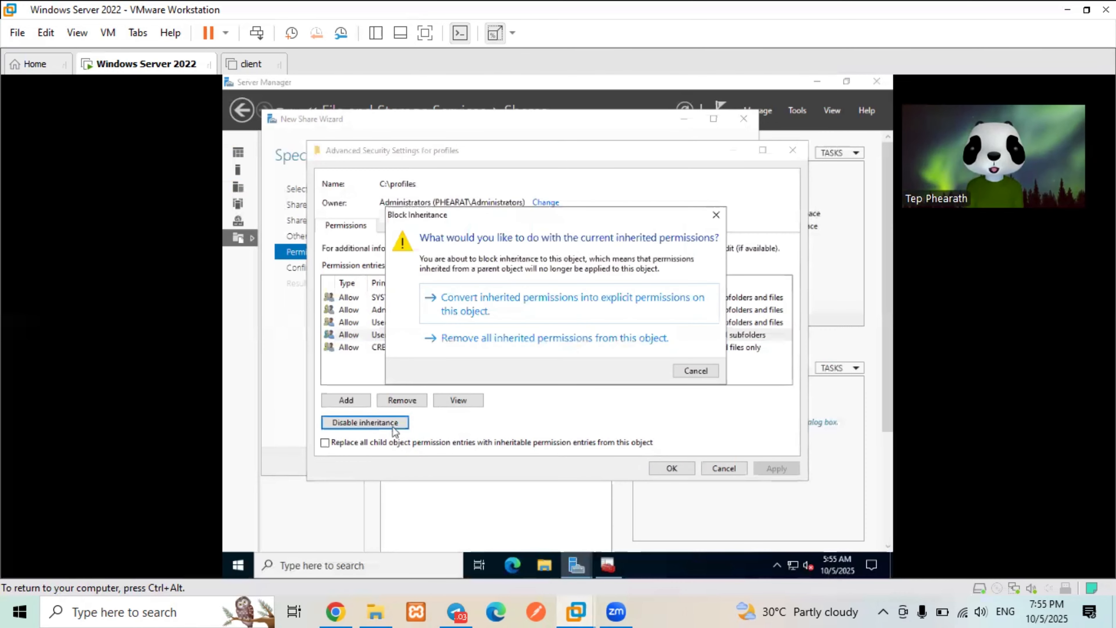
click(643, 302)
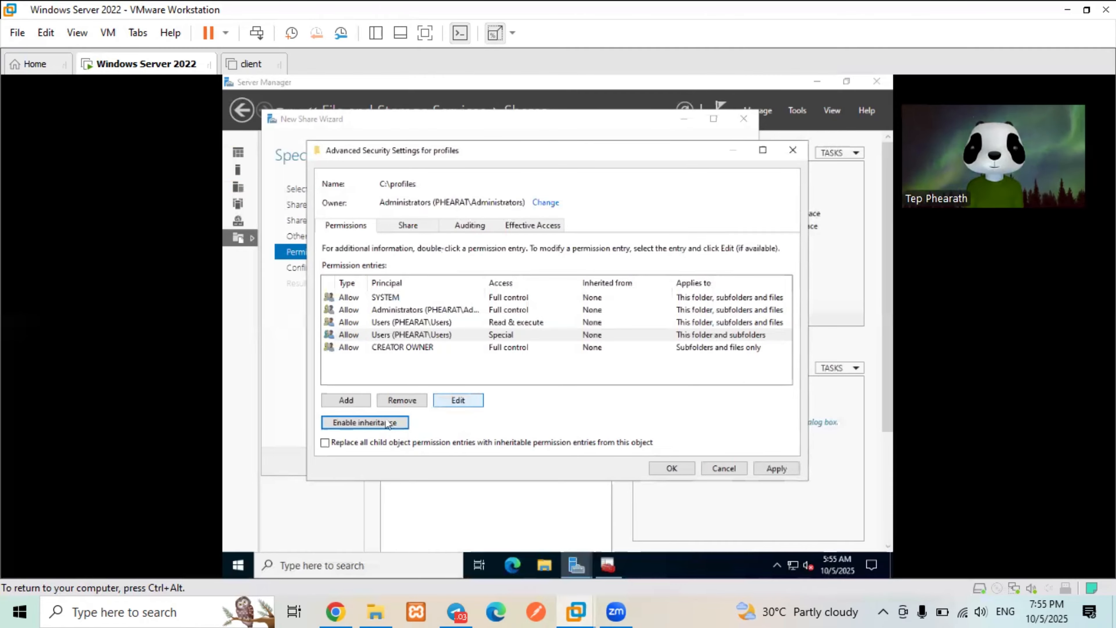
- Remove both Users permission entries, the Special and the Read & execute ones
click(472, 337)
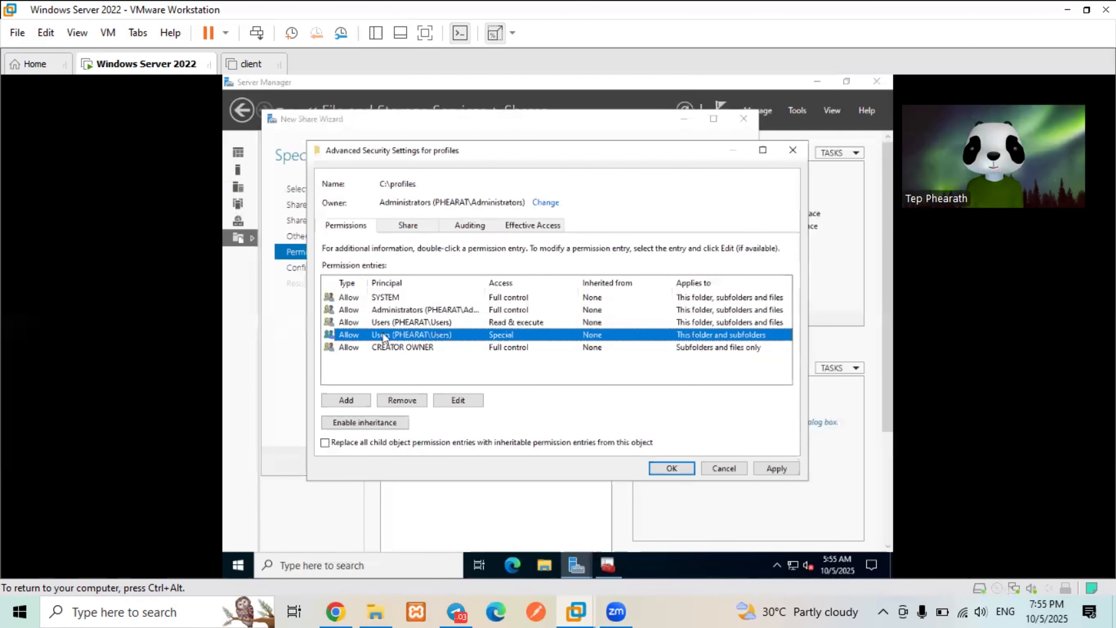
click(403, 400)
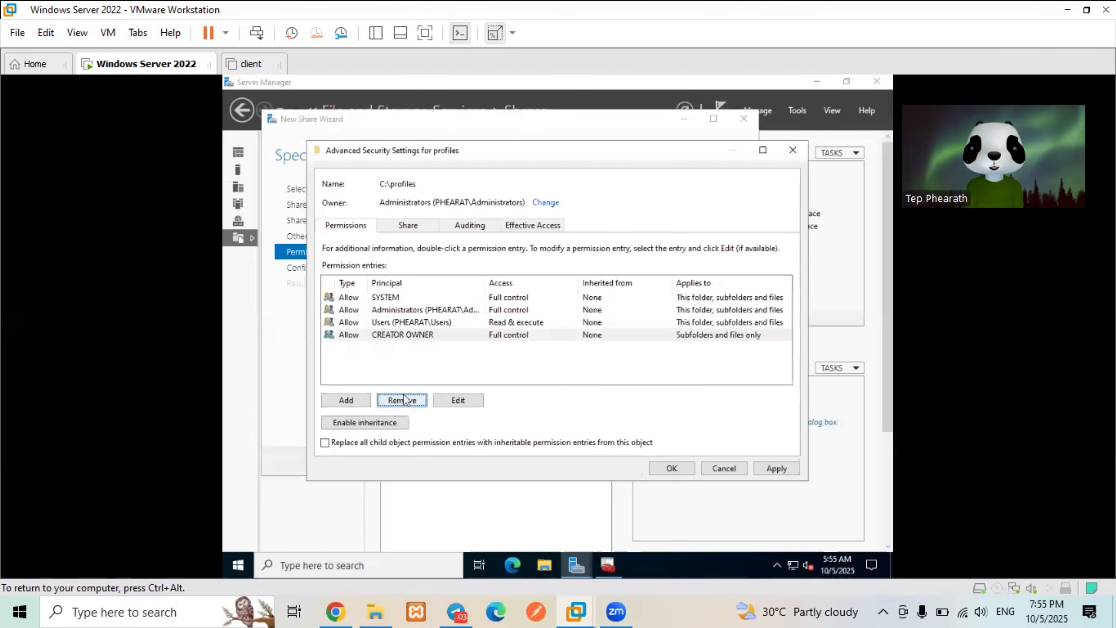
click(482, 320)
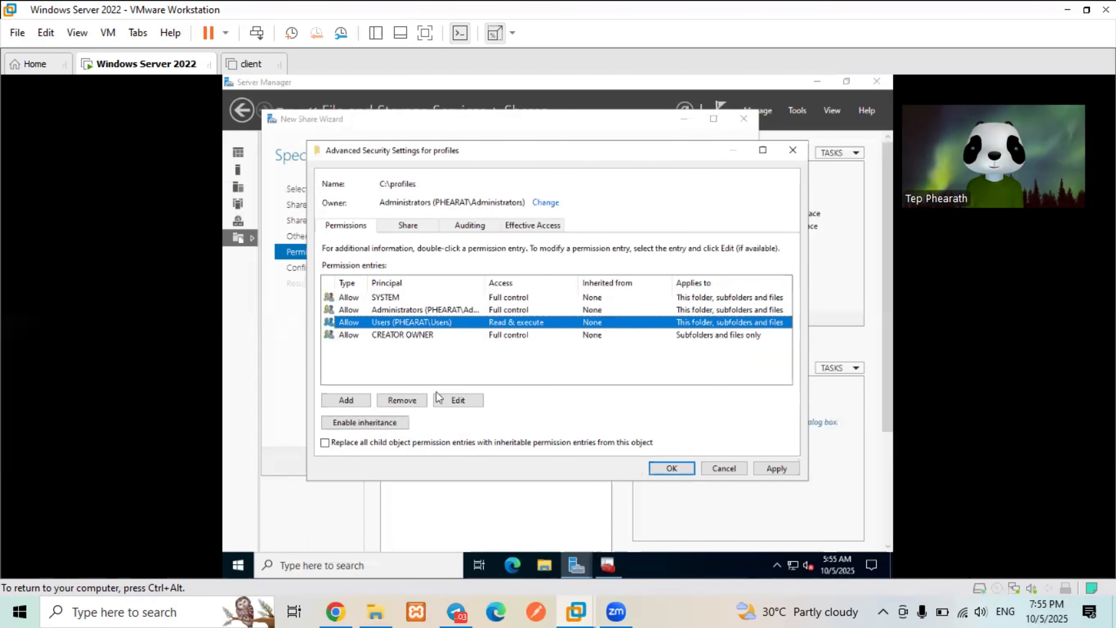
click(417, 402)
click(419, 407)
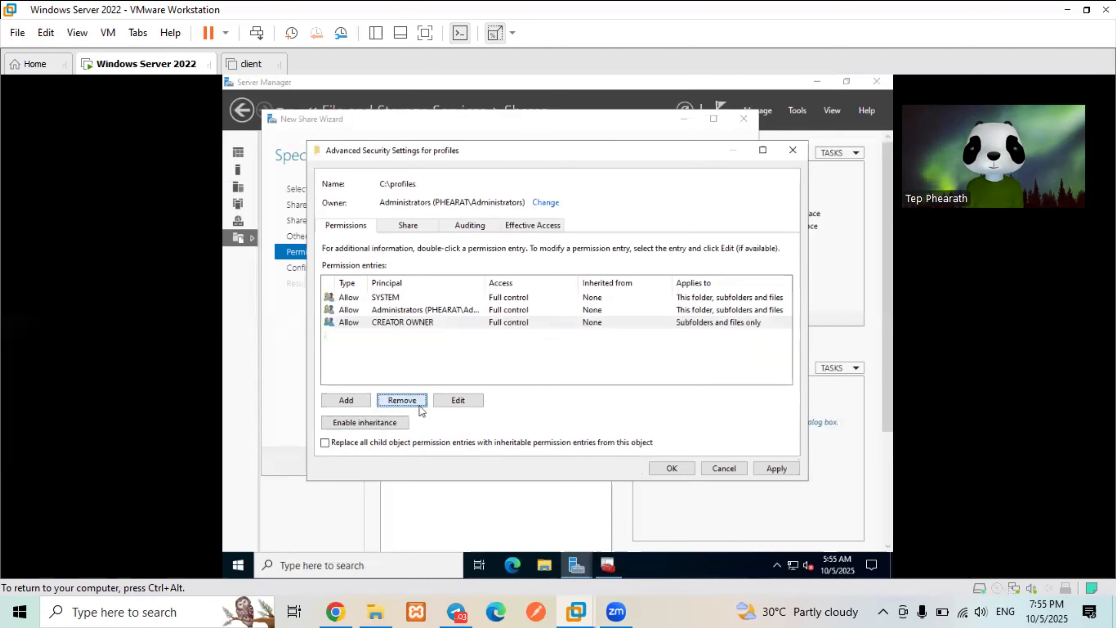
click(360, 403)
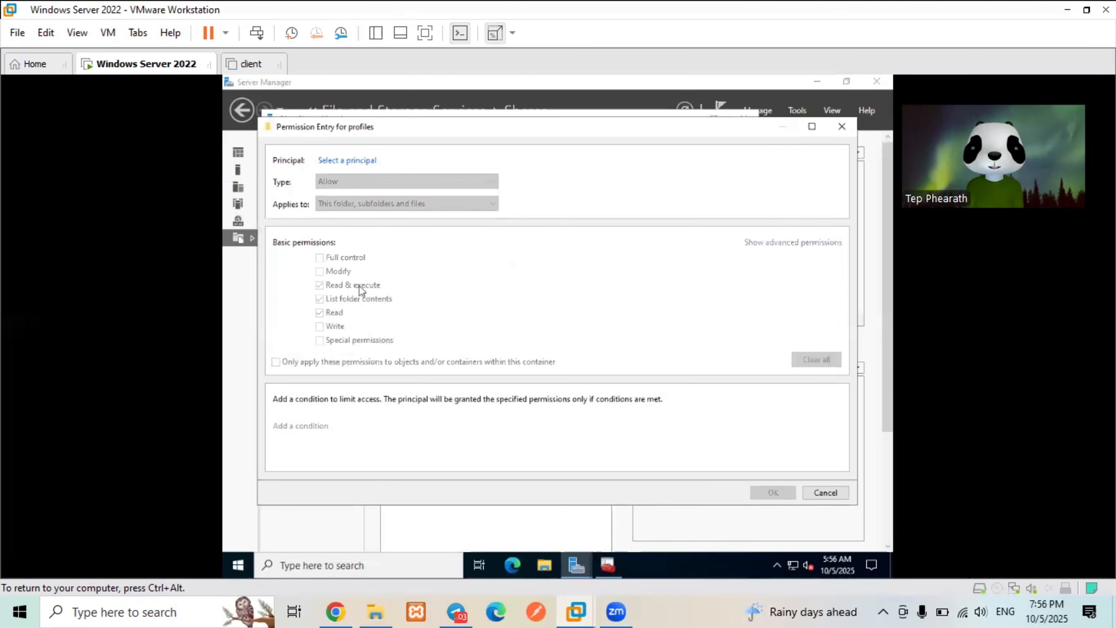
- Add an AccGroup entry with Full control applying to this folder and subfolders
click(349, 161)
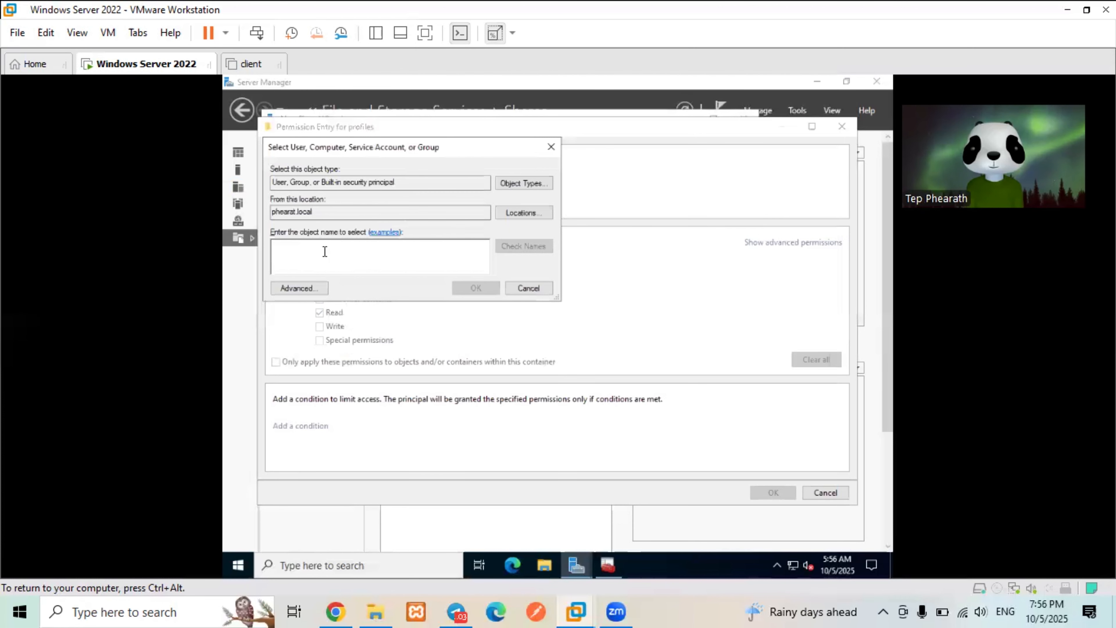
text(A)
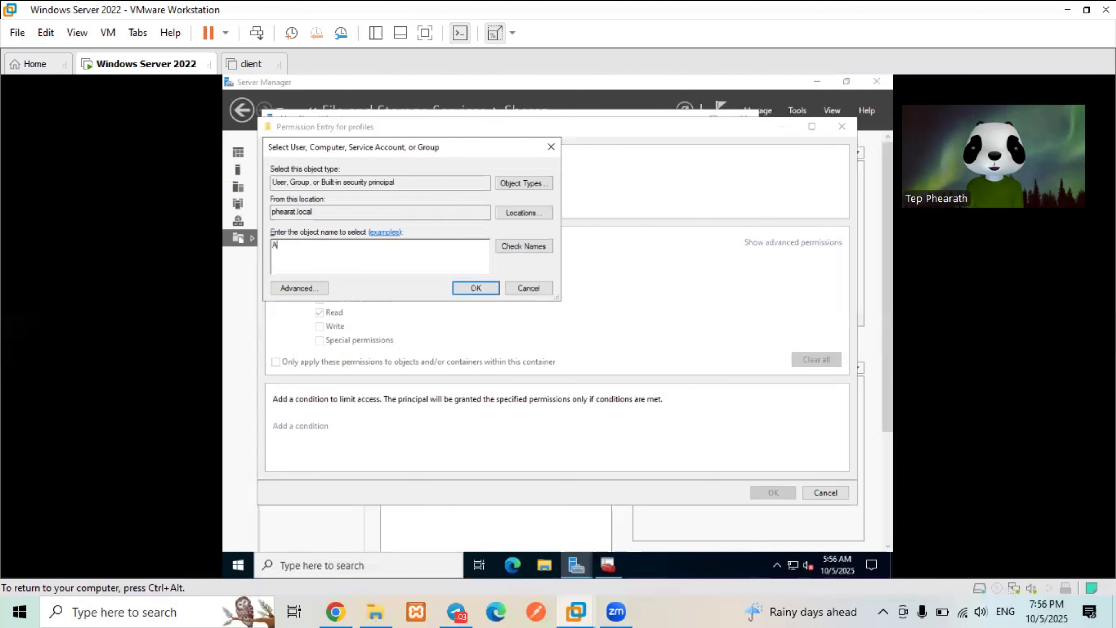
text(cc)
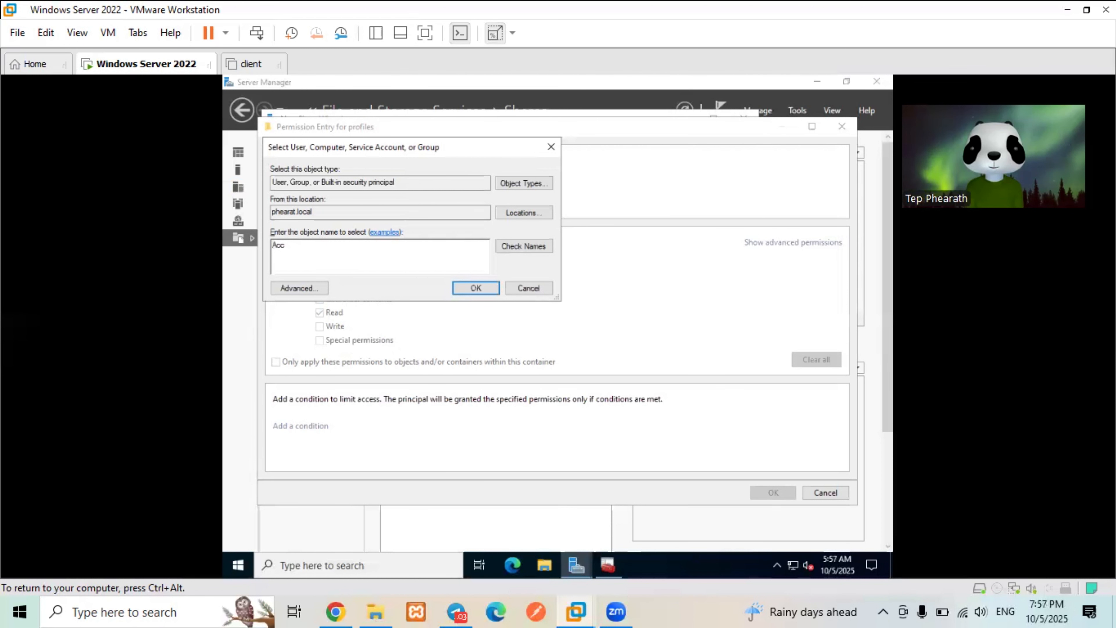
text(Group)
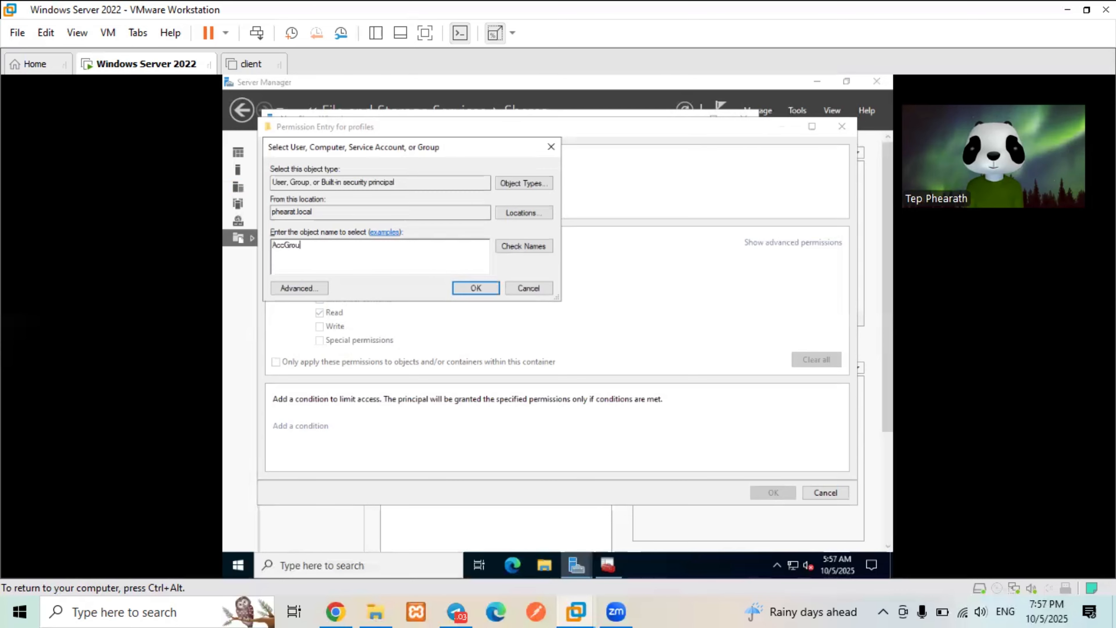
click(545, 250)
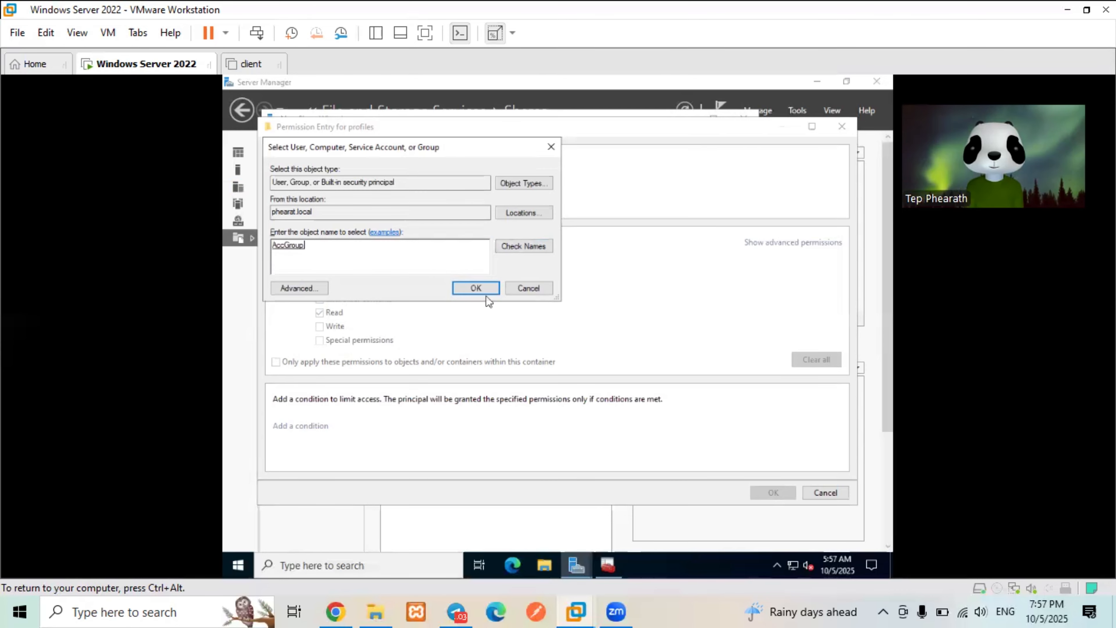
click(476, 288)
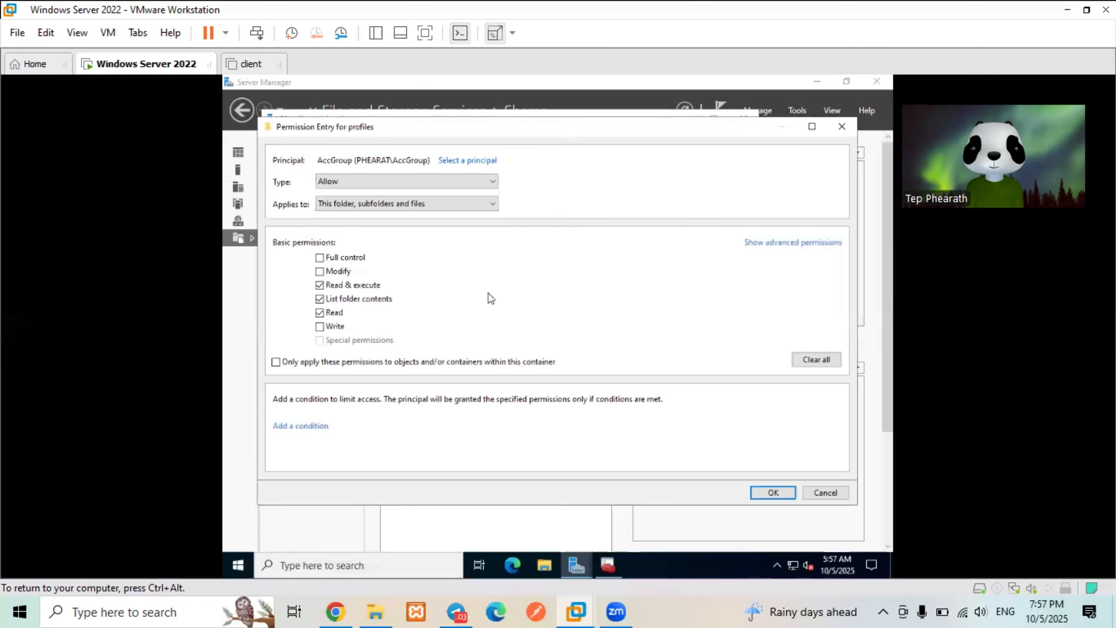
click(364, 256)
click(807, 244)
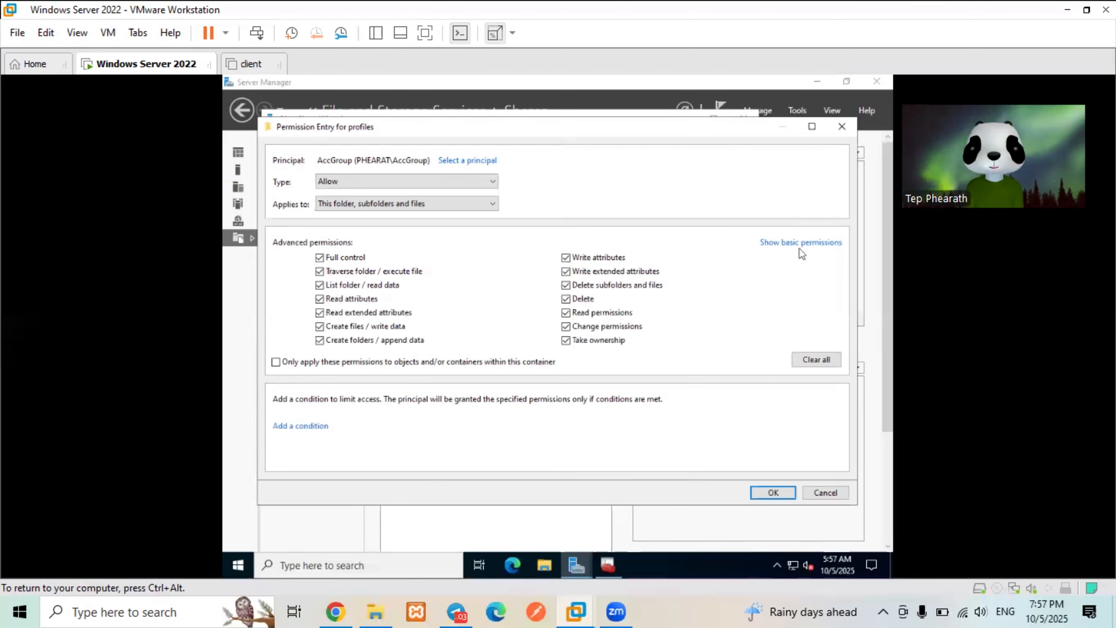
click(810, 246)
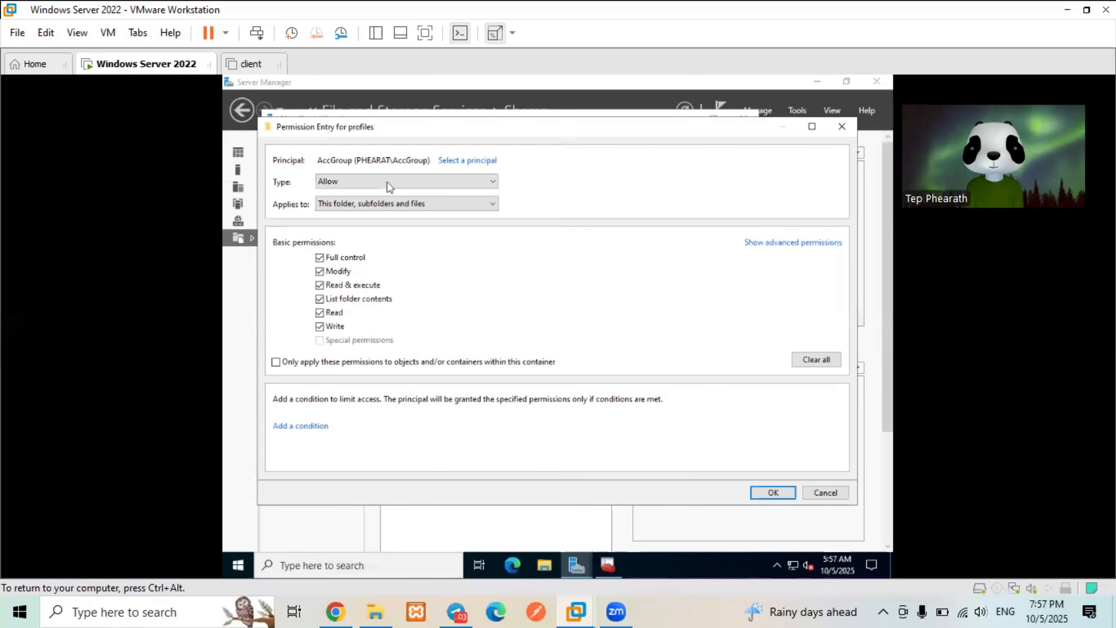
click(357, 205)
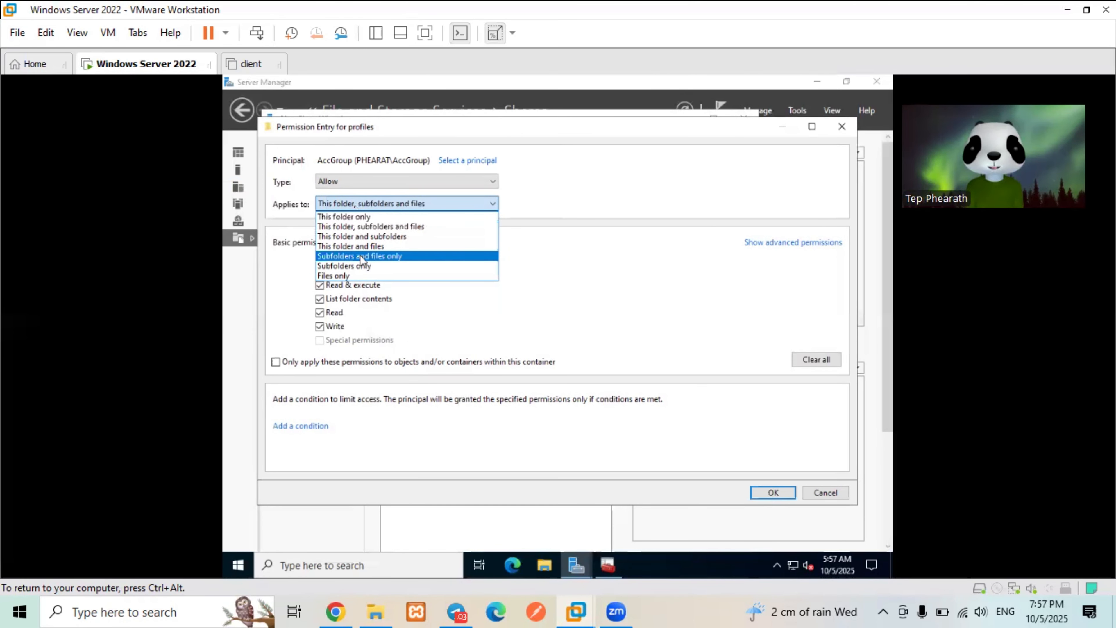
click(364, 216)
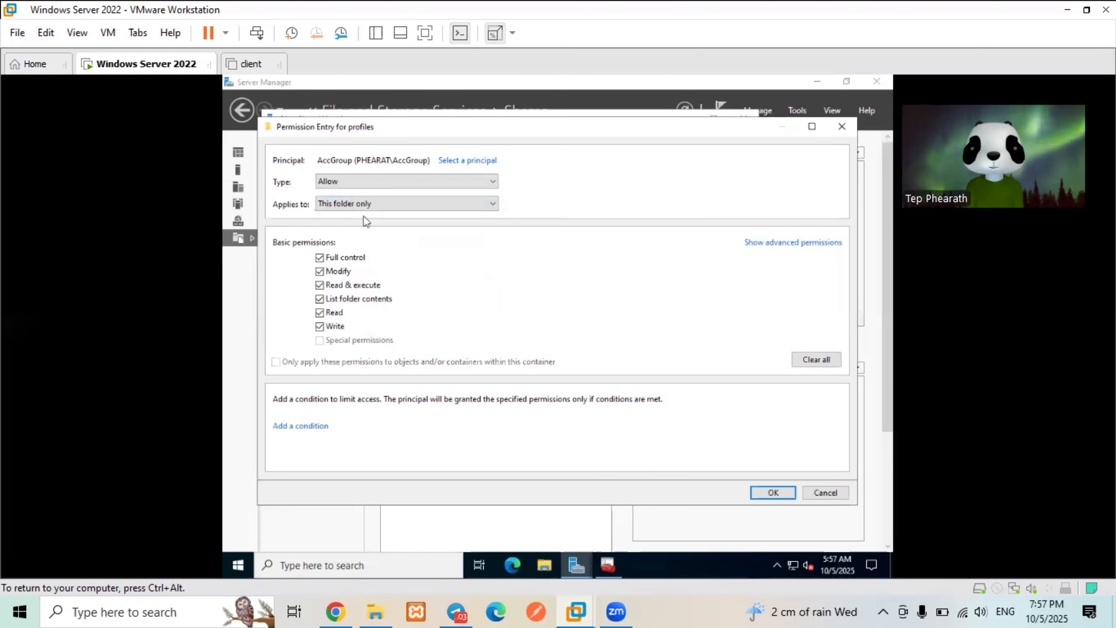
key(Down)
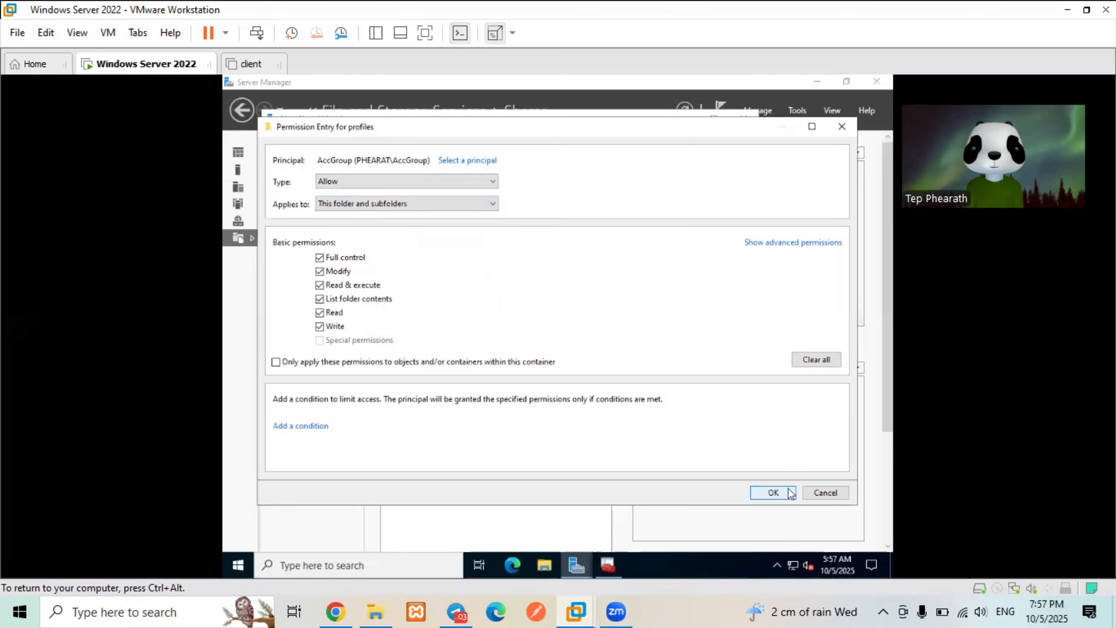
click(786, 494)
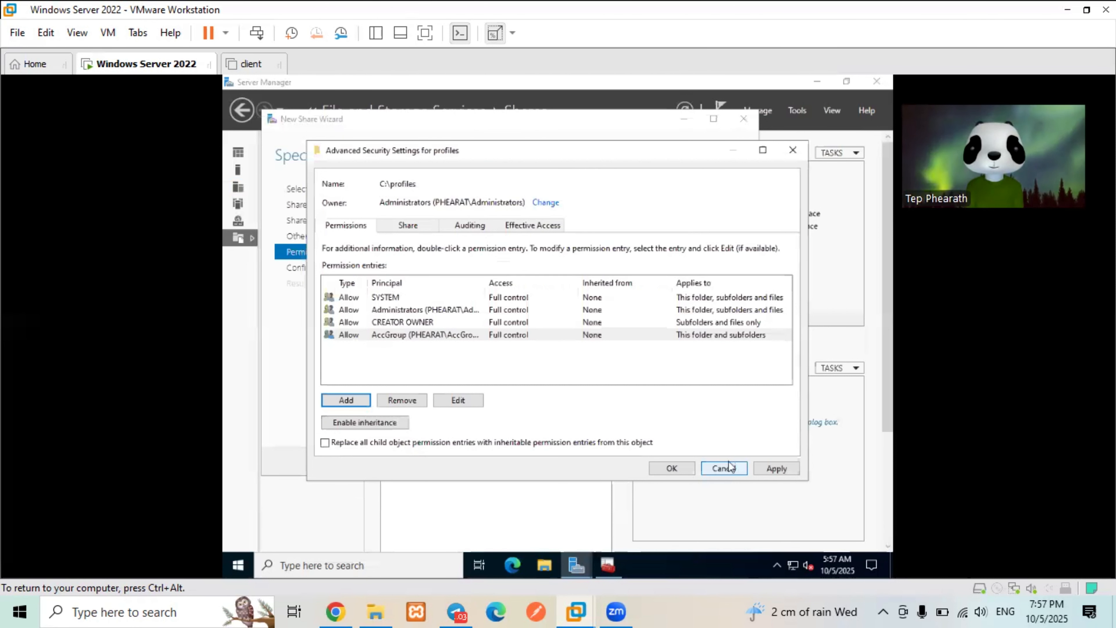
- Accept the folder permissions, create the profiles$ share and close the wizard
click(772, 468)
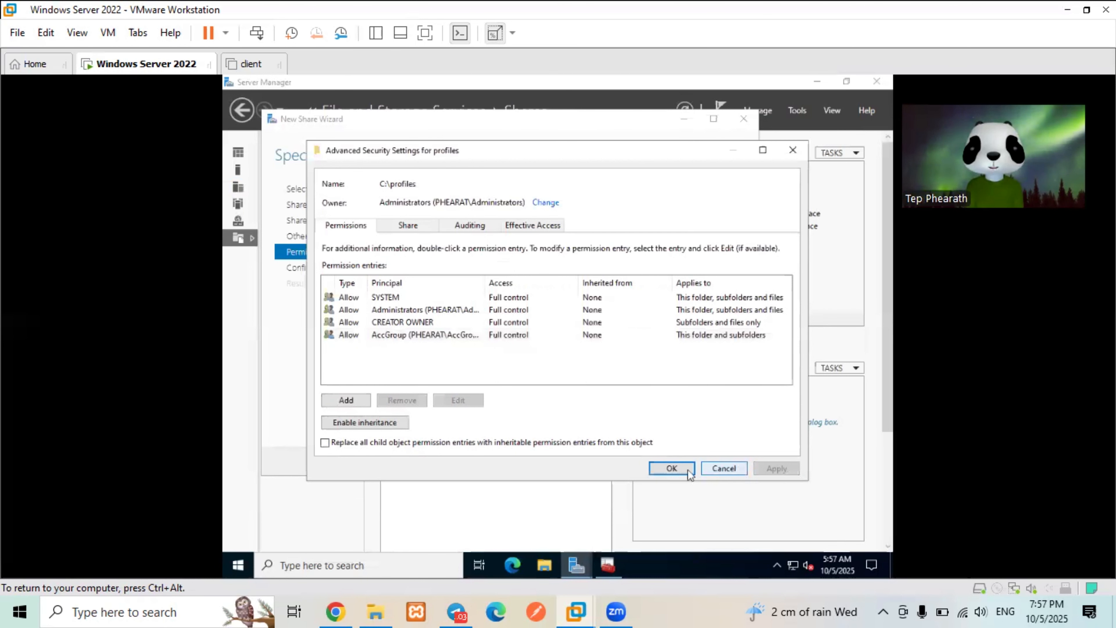
click(688, 470)
click(614, 462)
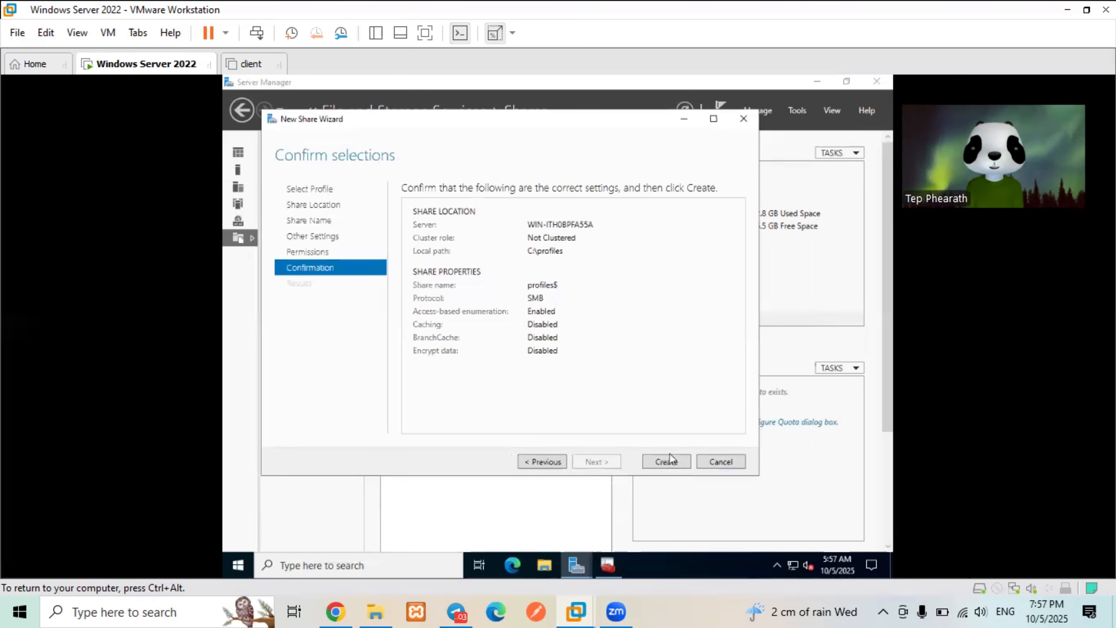
click(670, 460)
click(667, 462)
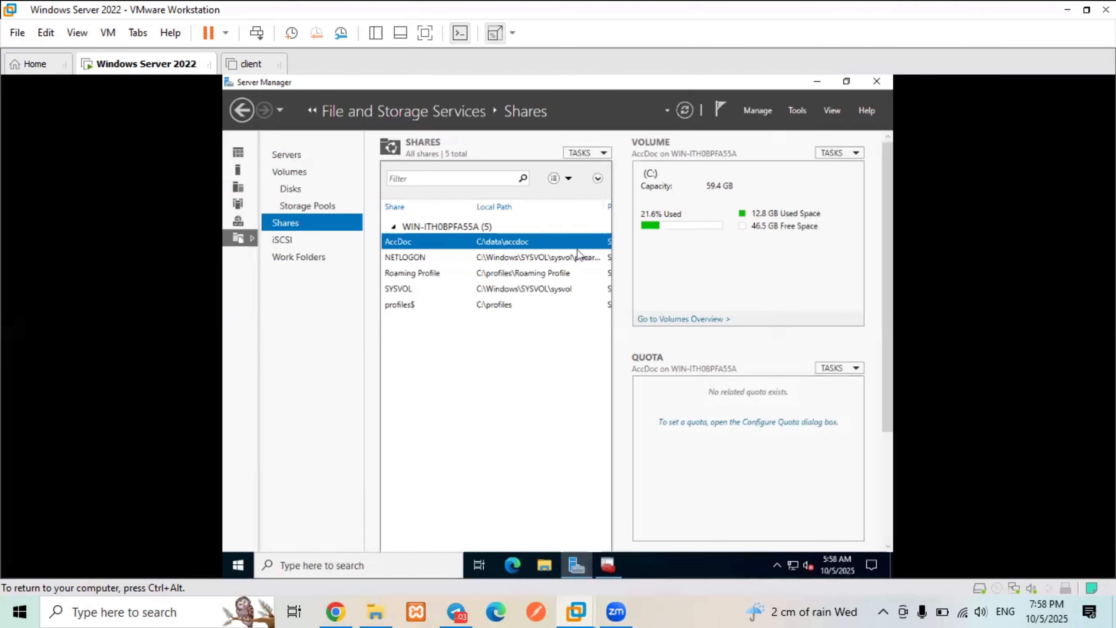
- Set the Accounting user's profile path to \\WIN-ITH0BPFA55A\Profiles$\%username% and save it
click(816, 82)
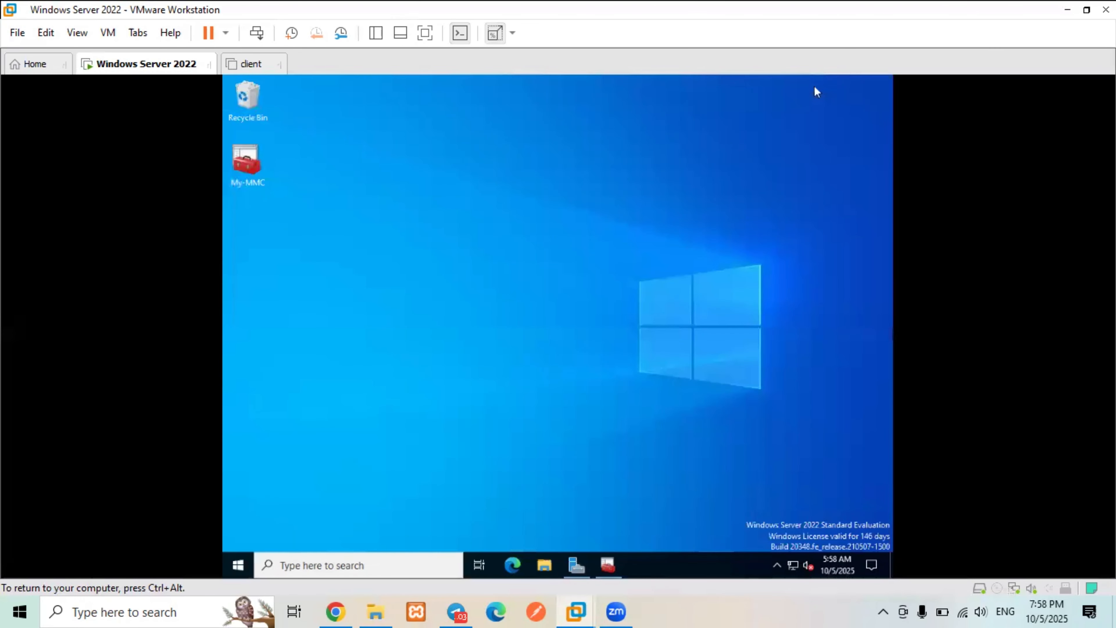
click(615, 560)
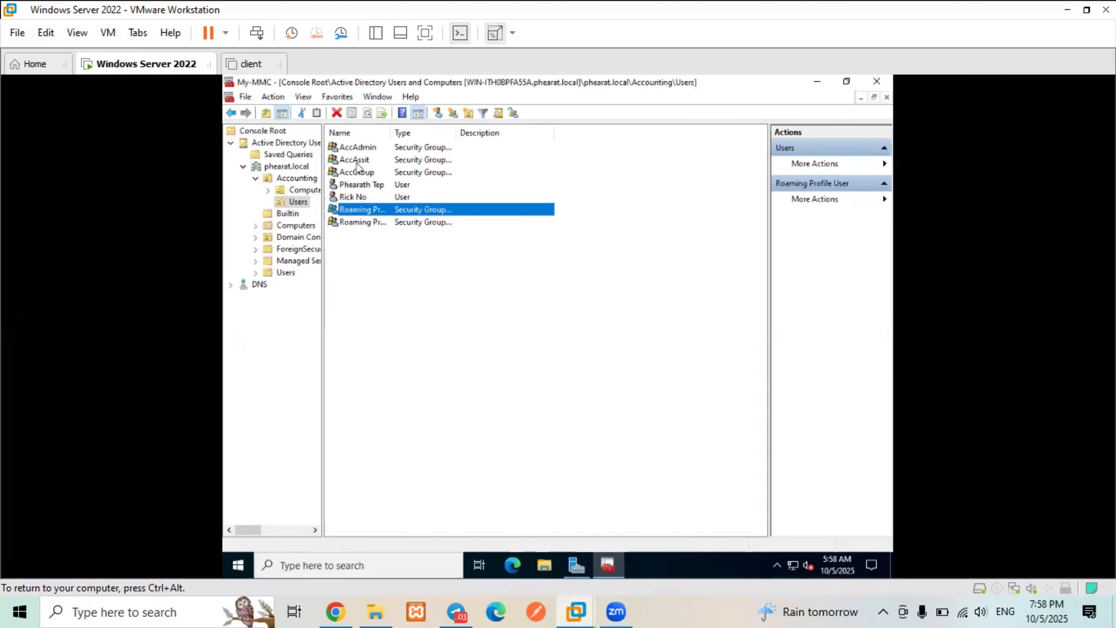
click(371, 198)
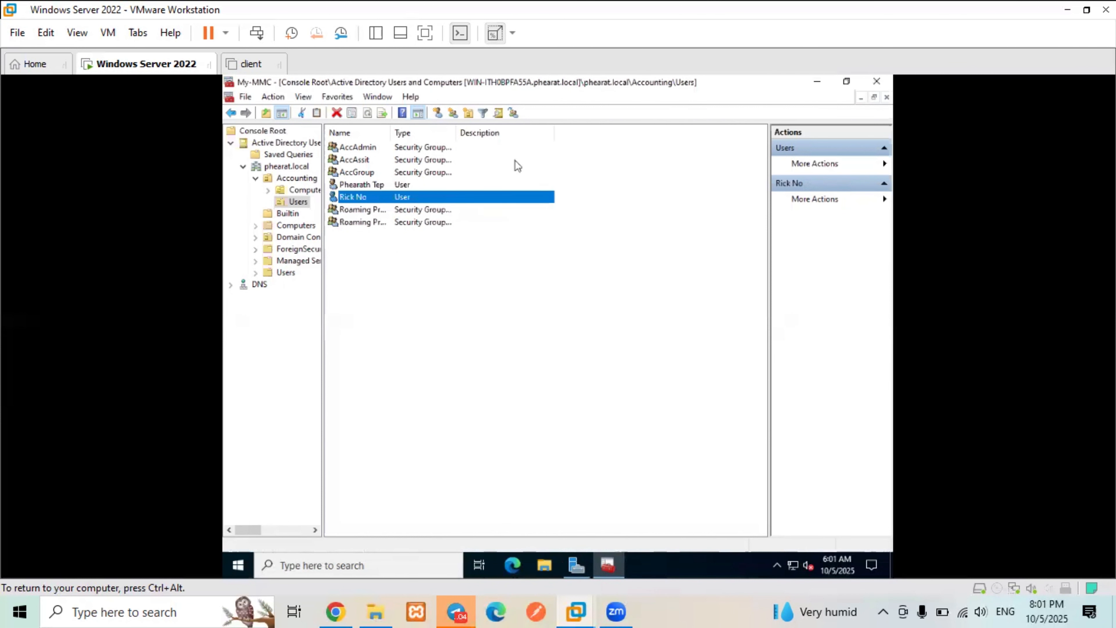
right_click(460, 196)
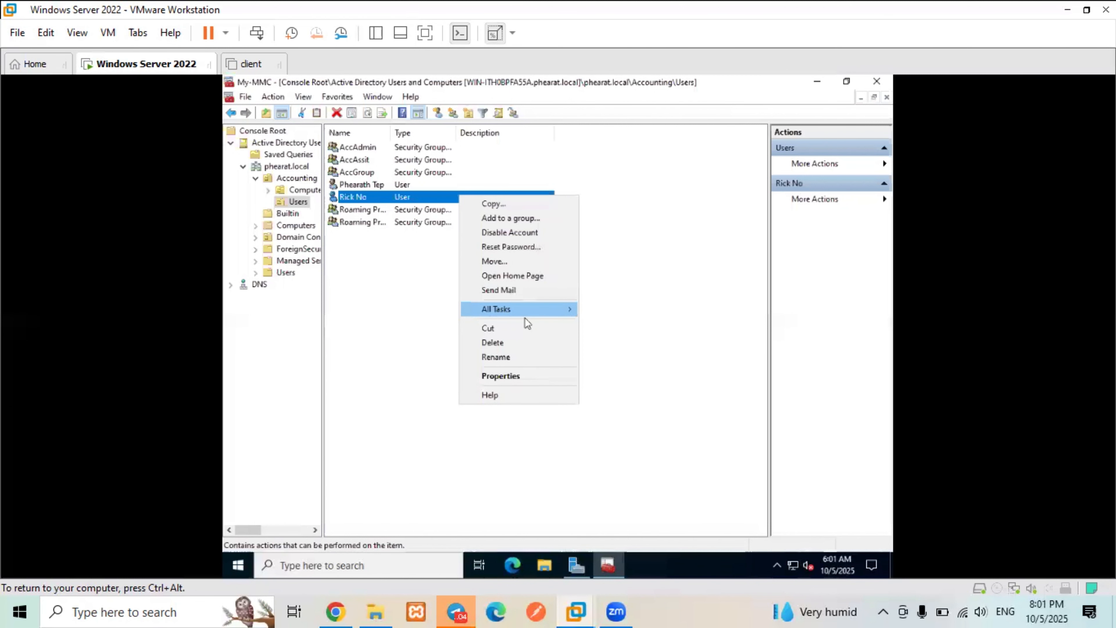
click(512, 374)
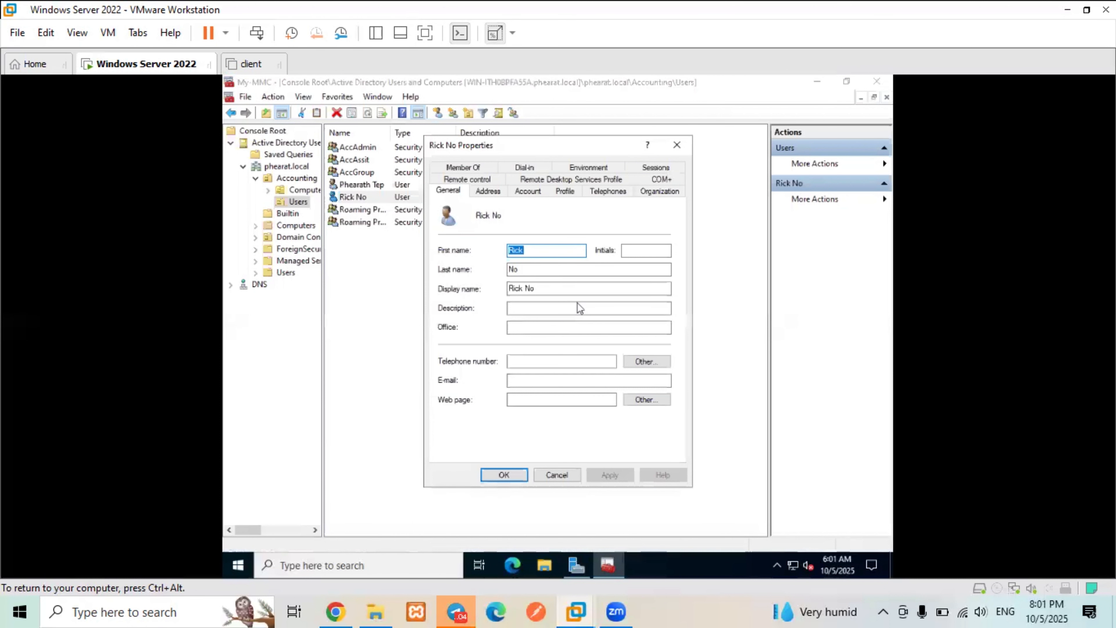
click(558, 193)
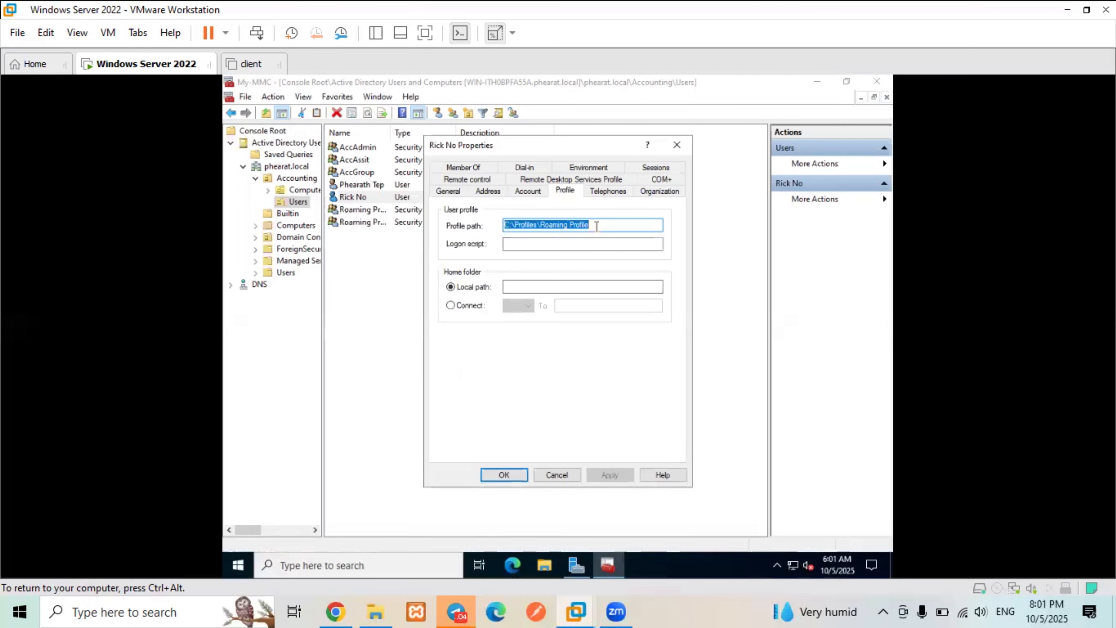
key(BackSpace)
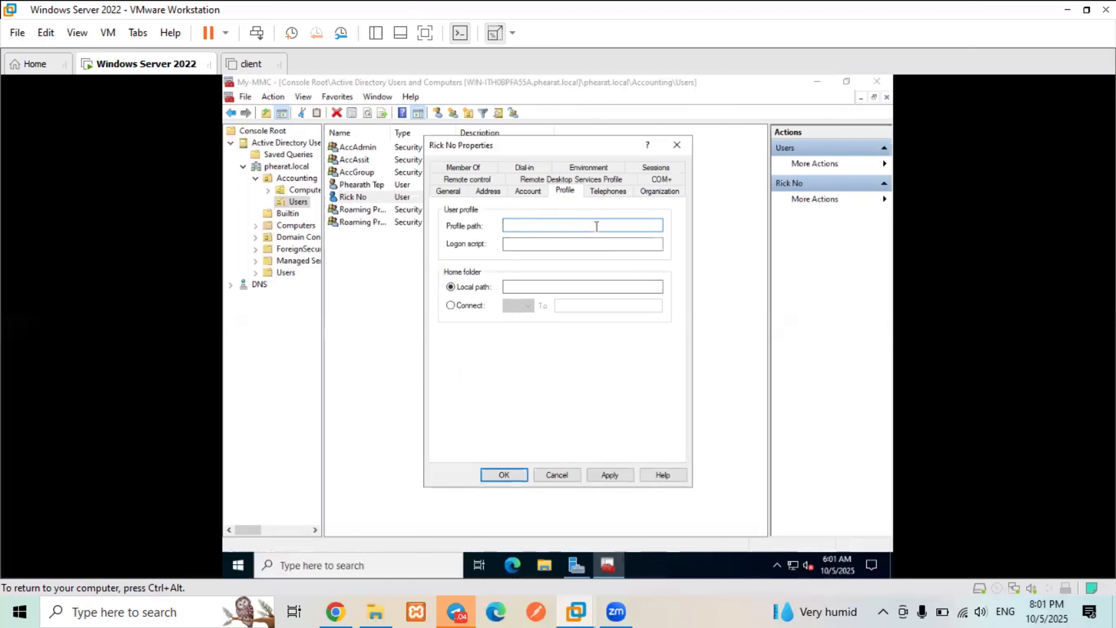
text(\\WIN-ITH0BPFA55A\)
text(Profil)
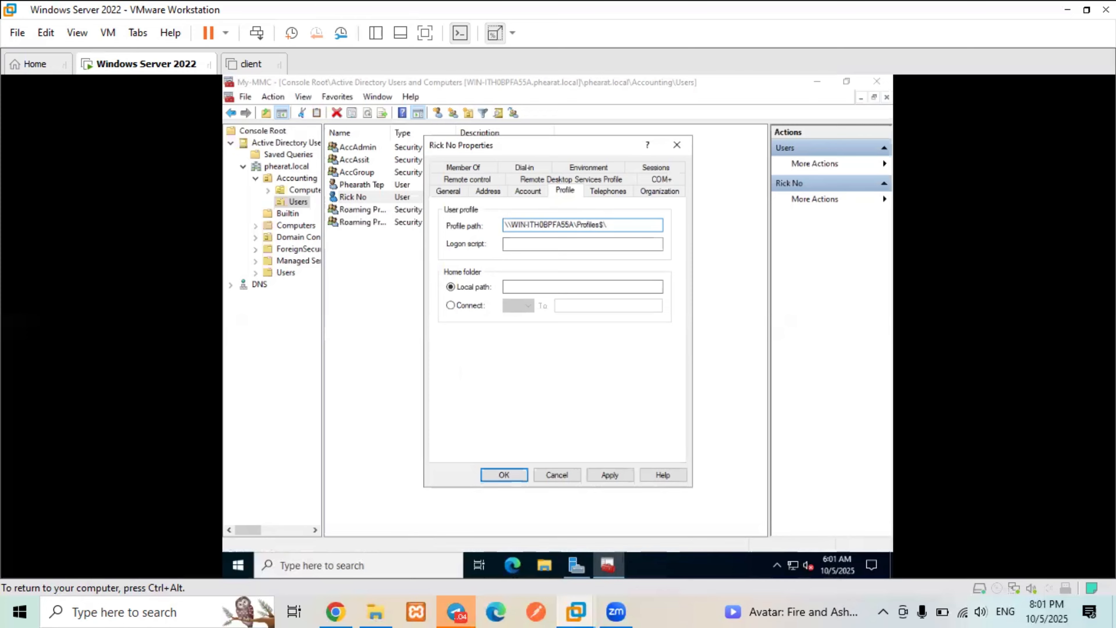
text(%usern)
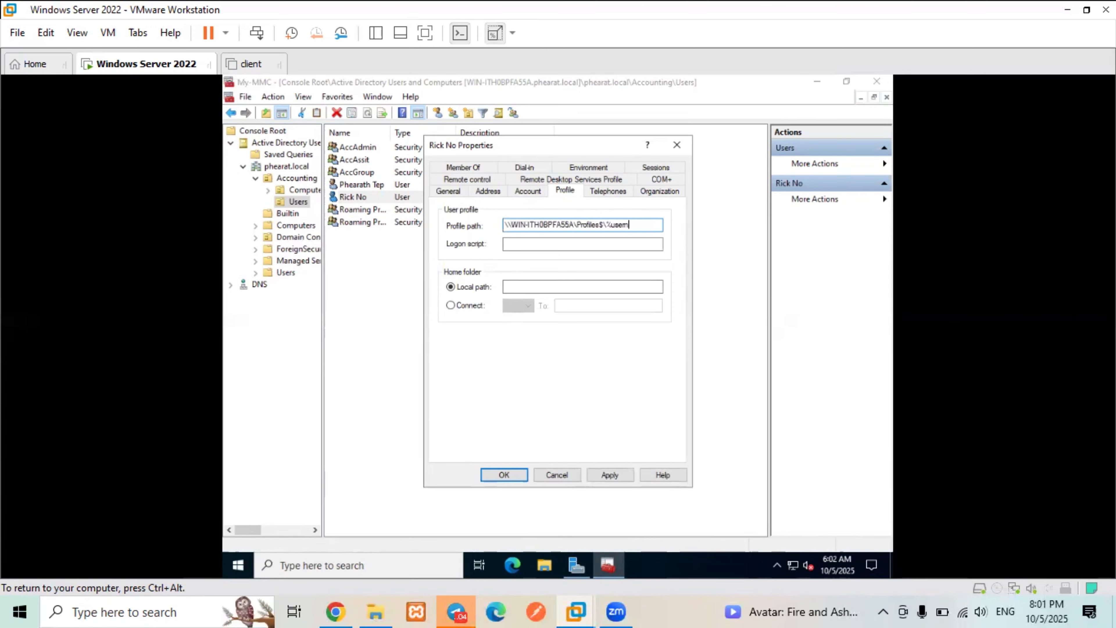
text(ame%)
click(628, 476)
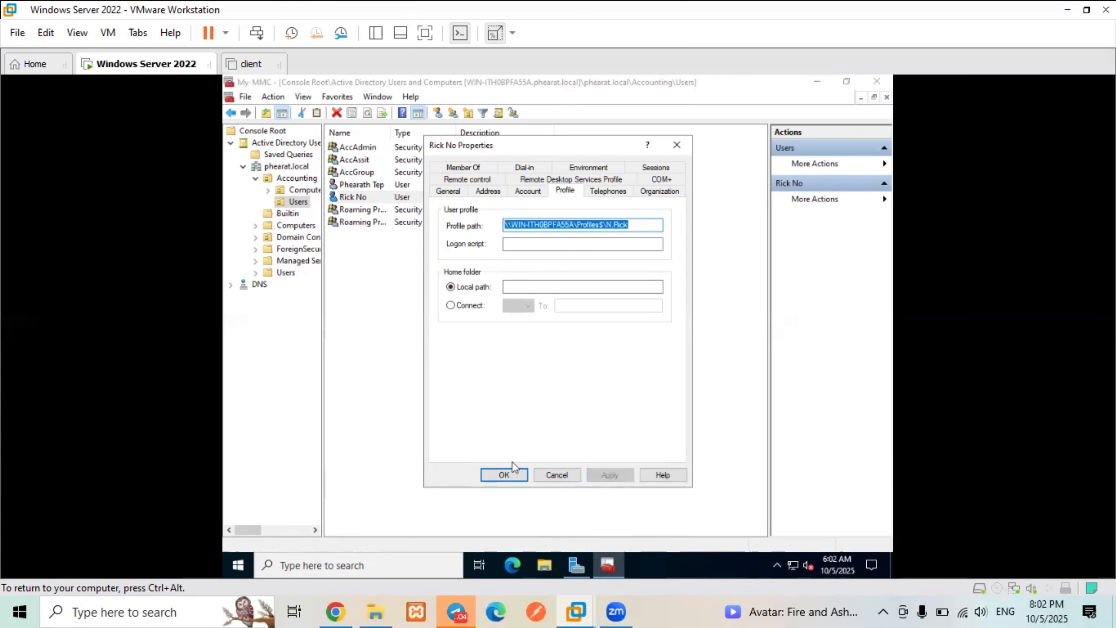
click(510, 474)
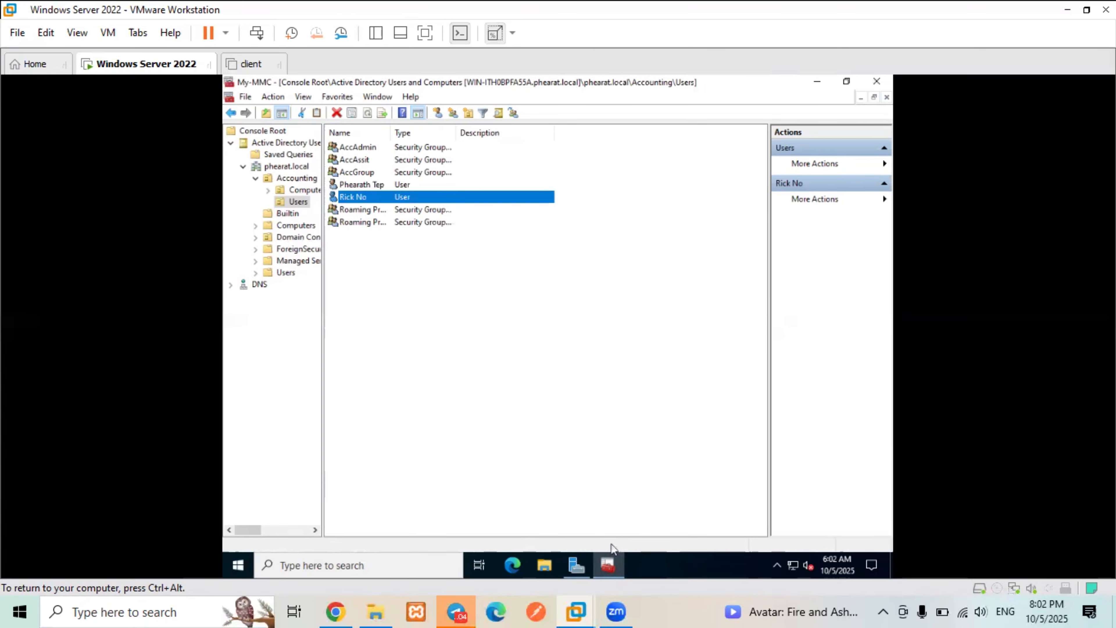
- Launch Group Policy Management from Server Manager's Tools menu, showing the phearat.local domain
click(587, 564)
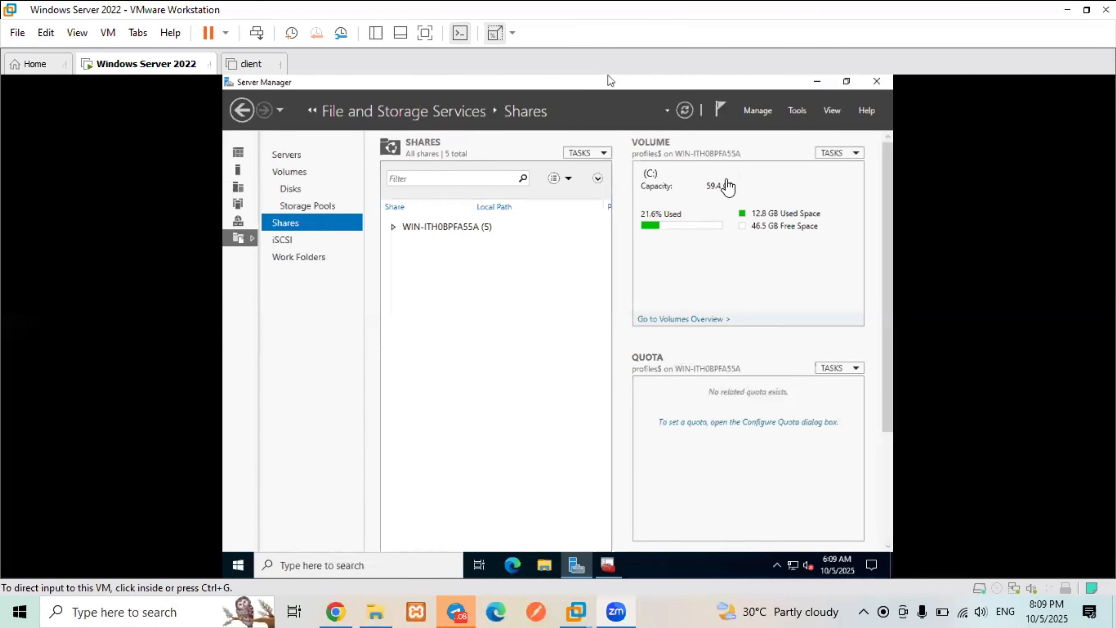
click(796, 121)
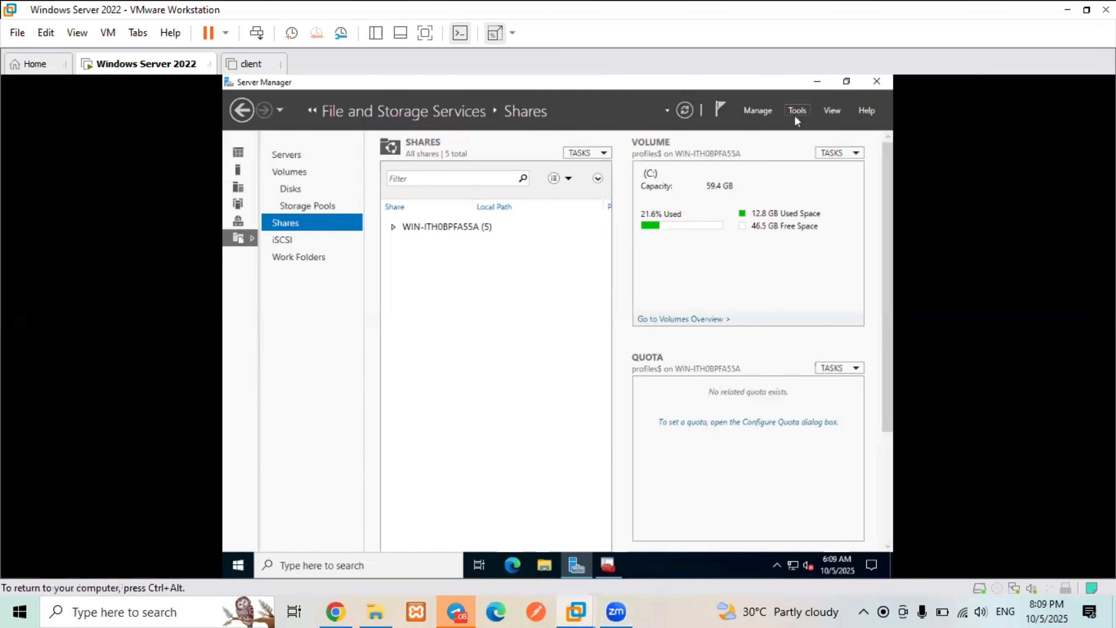
click(797, 111)
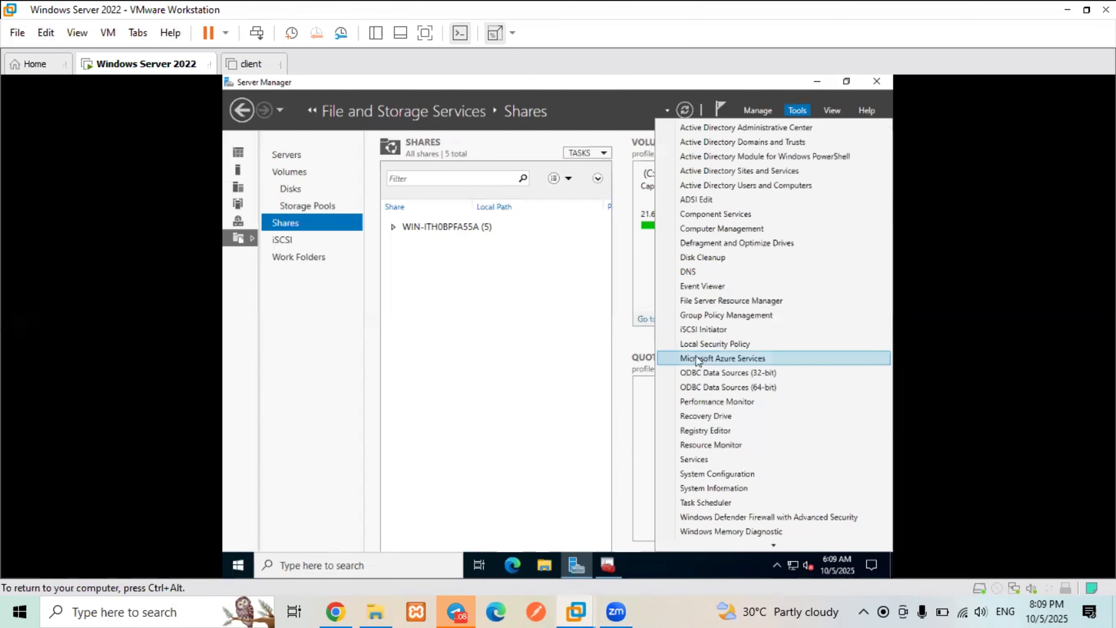
click(714, 316)
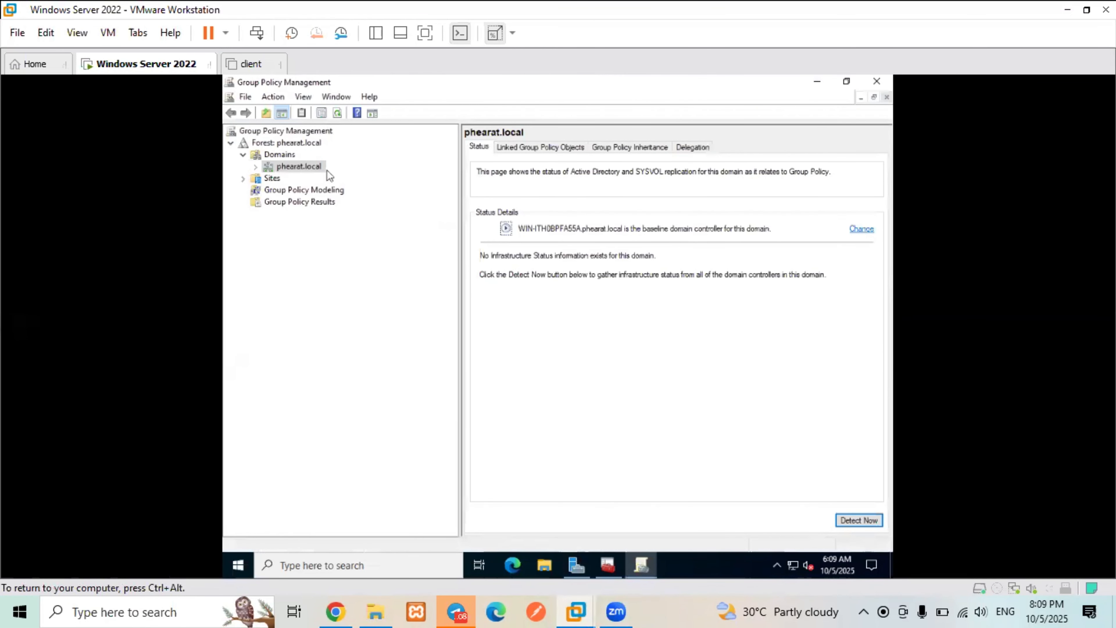
- Create a GPO named 'C_Add Admin Group to Roaming Profiles' under phearat.local's Group Policy Objects
click(256, 167)
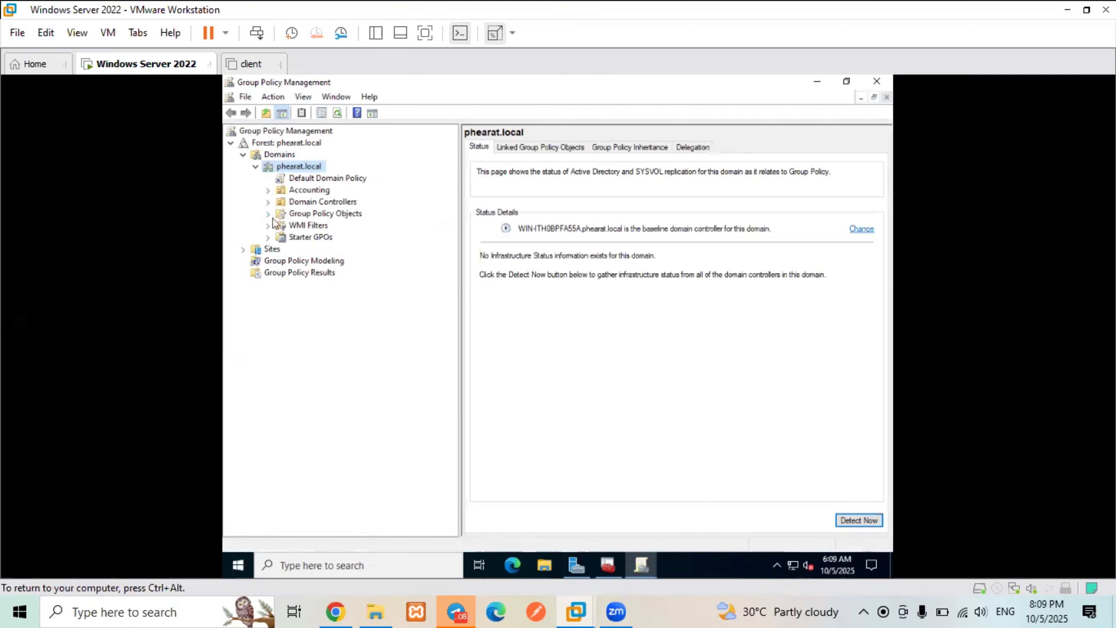
right_click(313, 215)
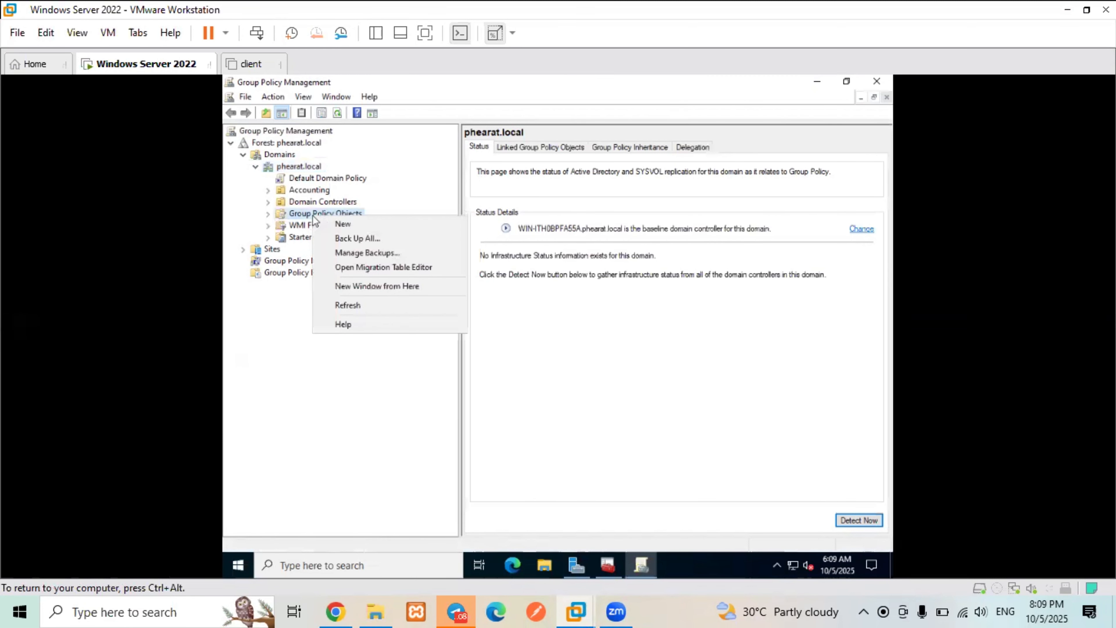
click(332, 223)
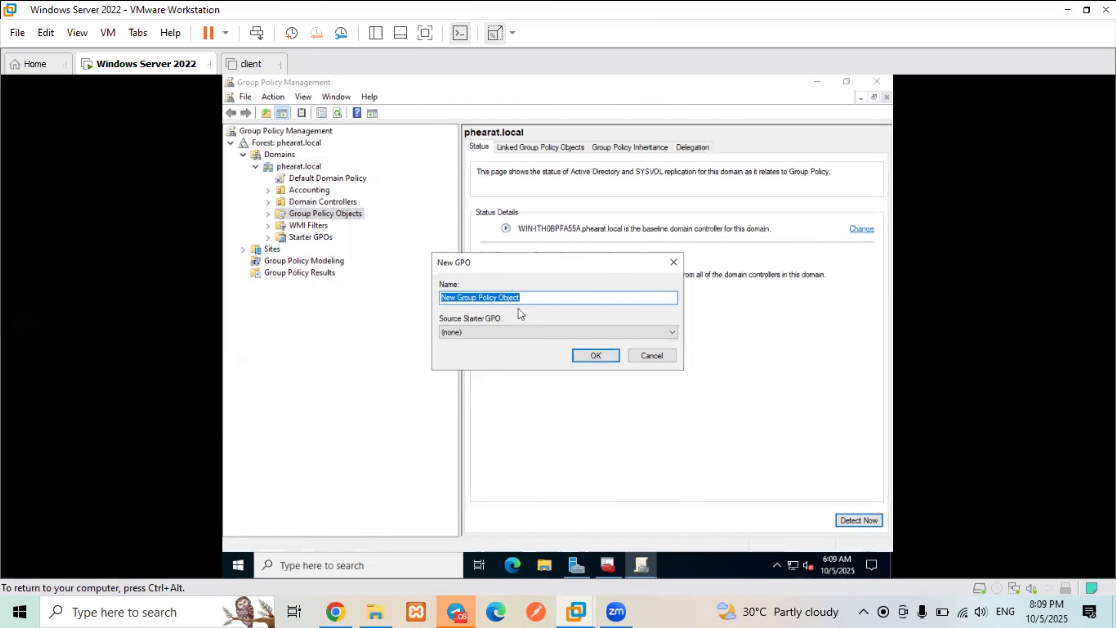
text(C)
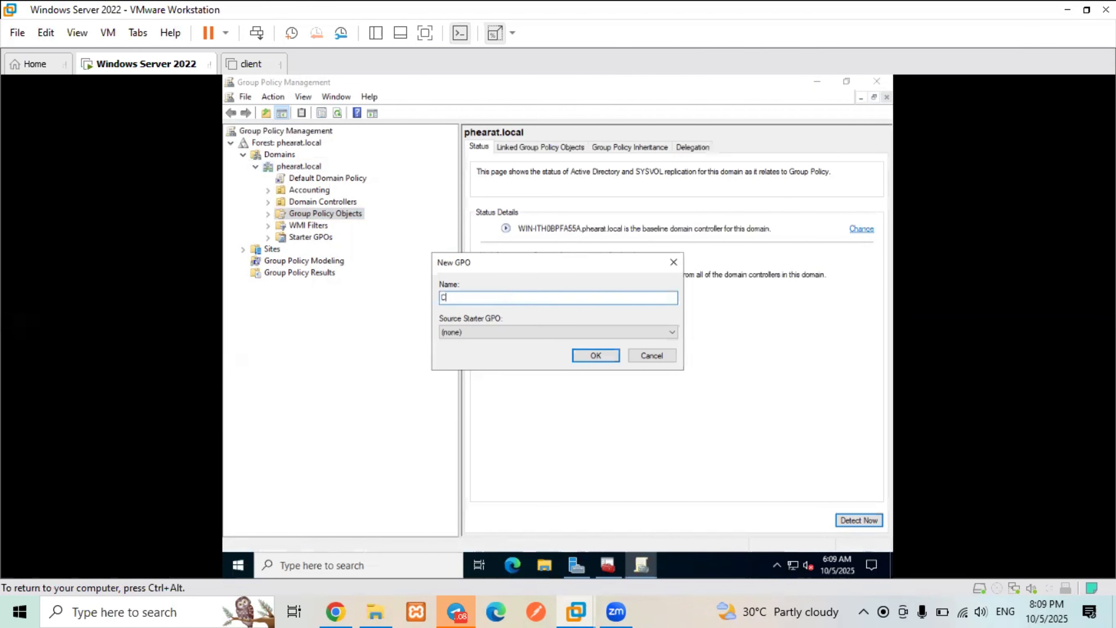
text(_Add Admin Gro)
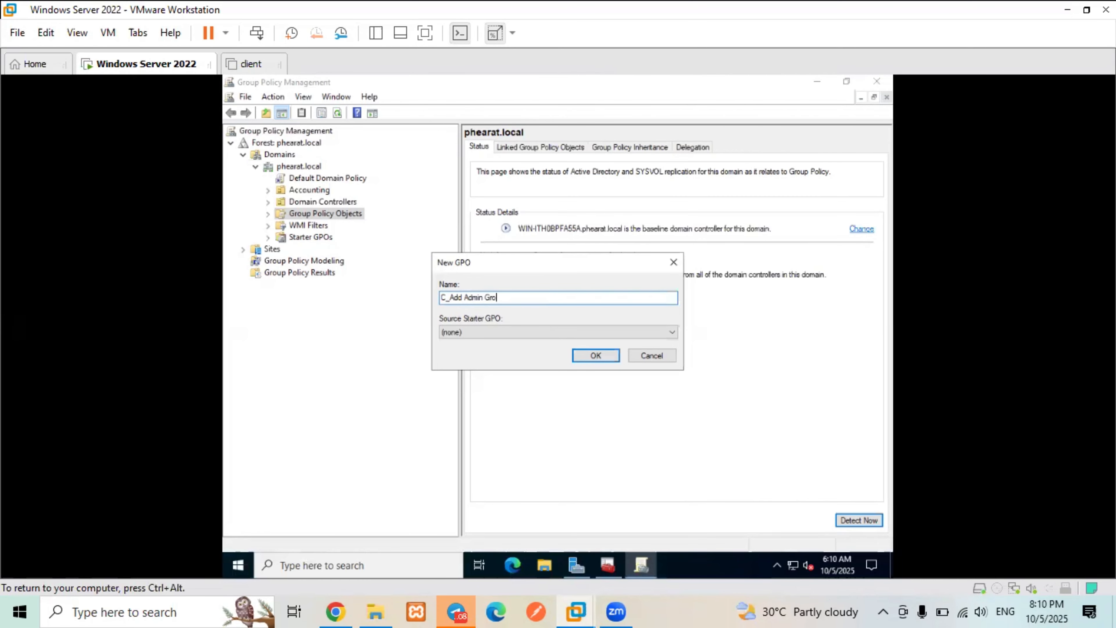
text(up to Roaming Profile)
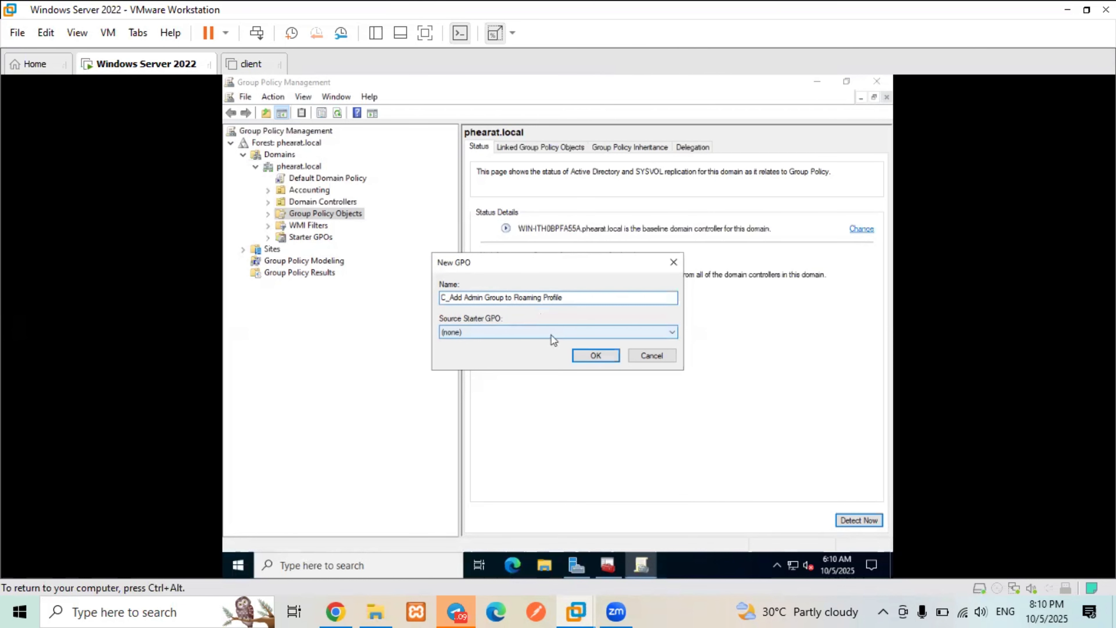
text(s)
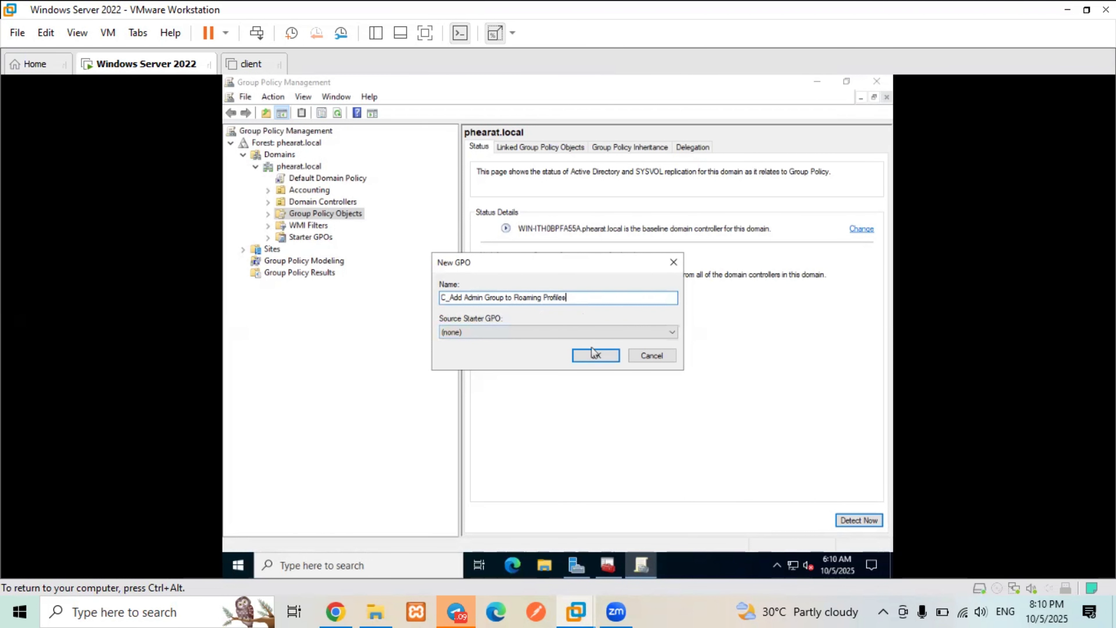
click(595, 355)
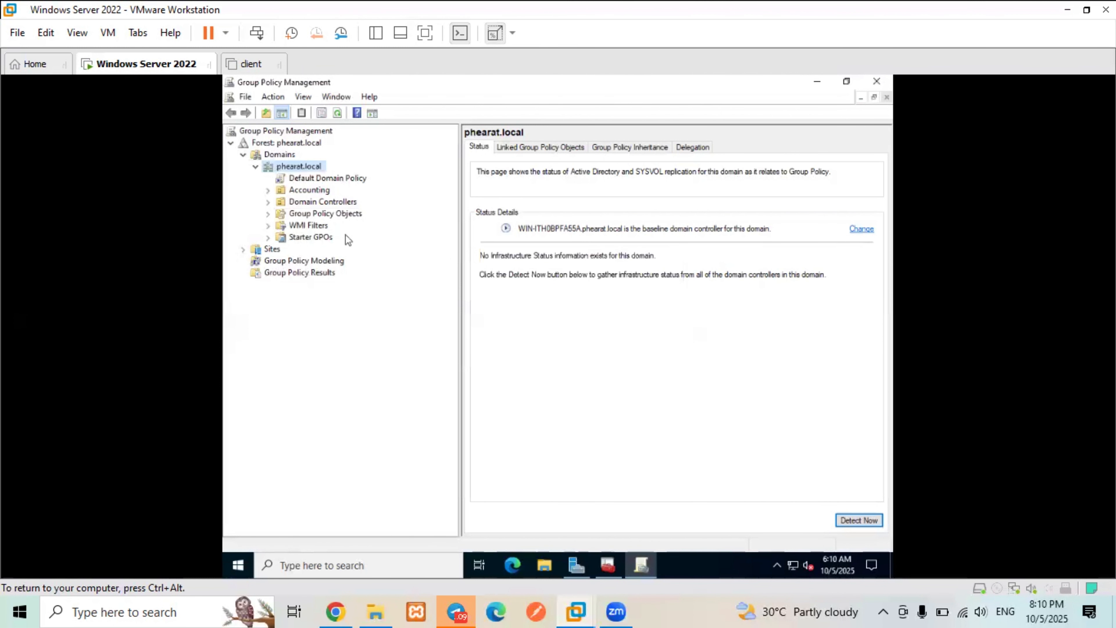
click(268, 214)
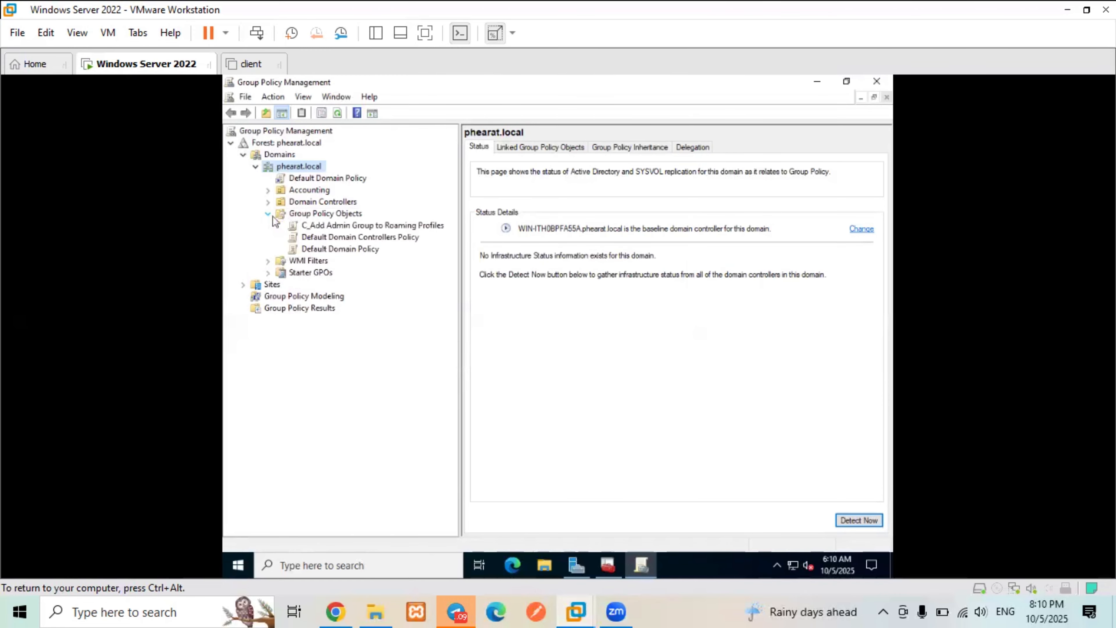
- Edit the C_Add Admin Group to Roaming Profiles GPO and expand Computer Configuration > Policies
click(295, 227)
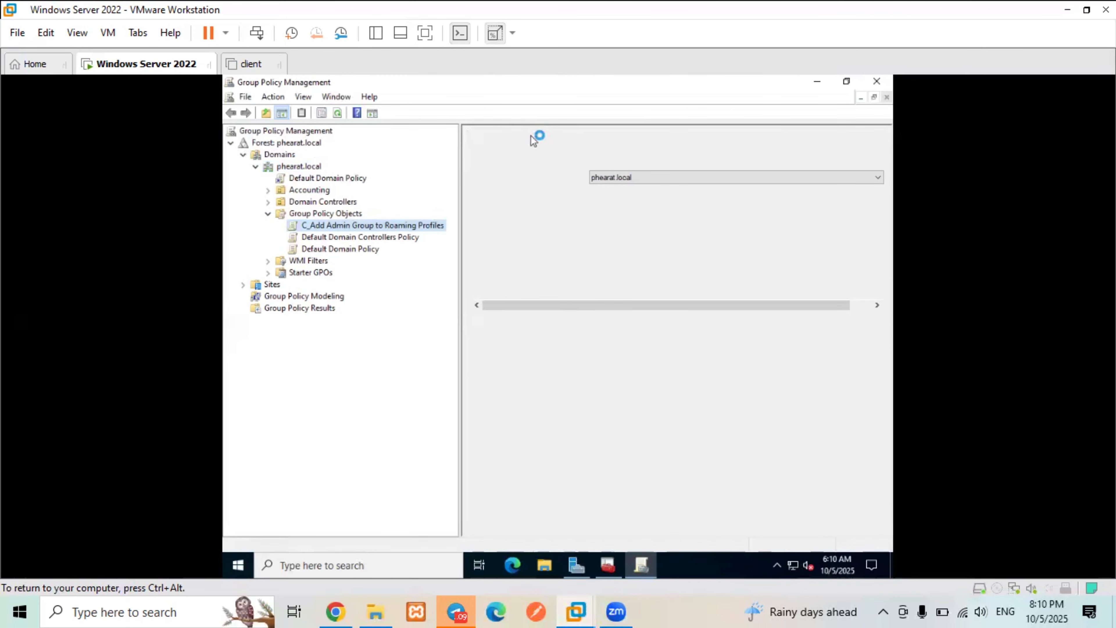
click(391, 230)
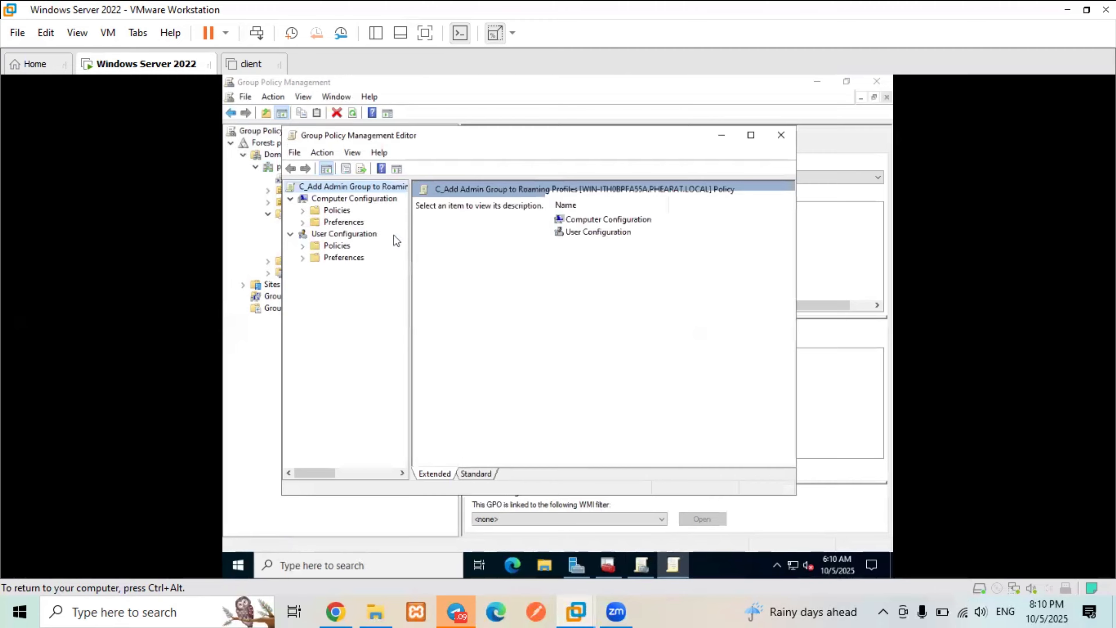
click(303, 211)
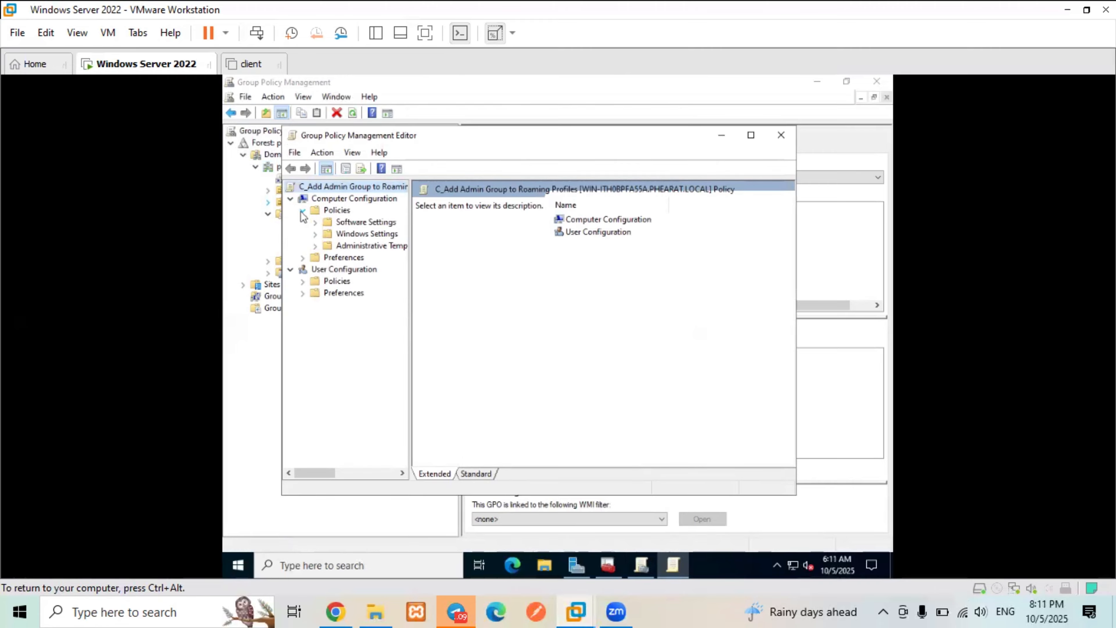
- Expand Administrative Templates and the System category, widening the policy tree pane
click(384, 247)
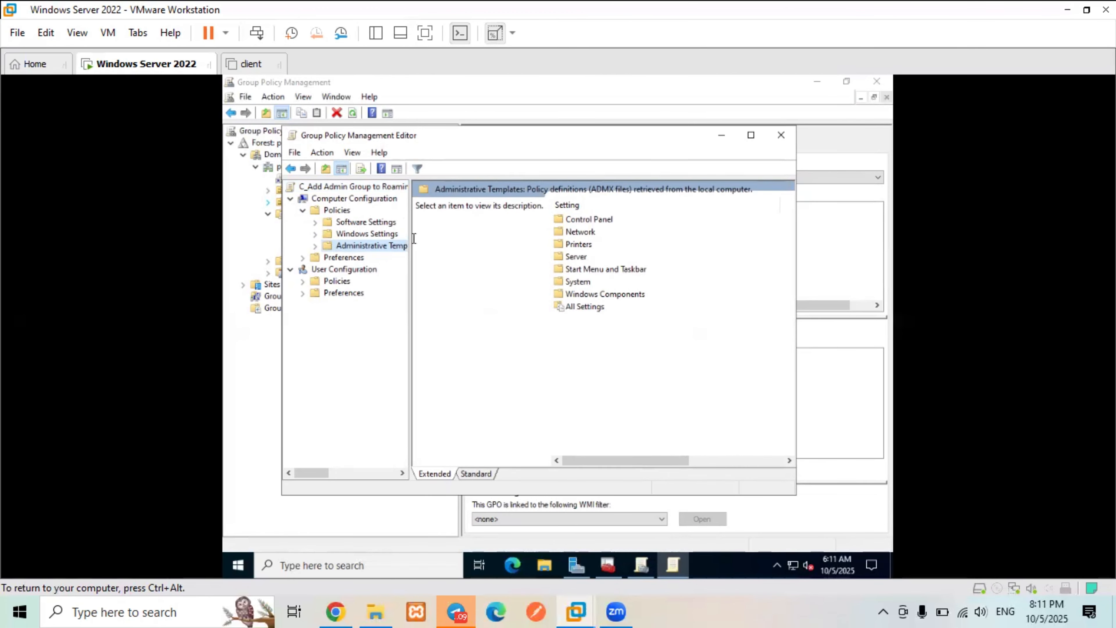
drag(479, 231, 479, 231)
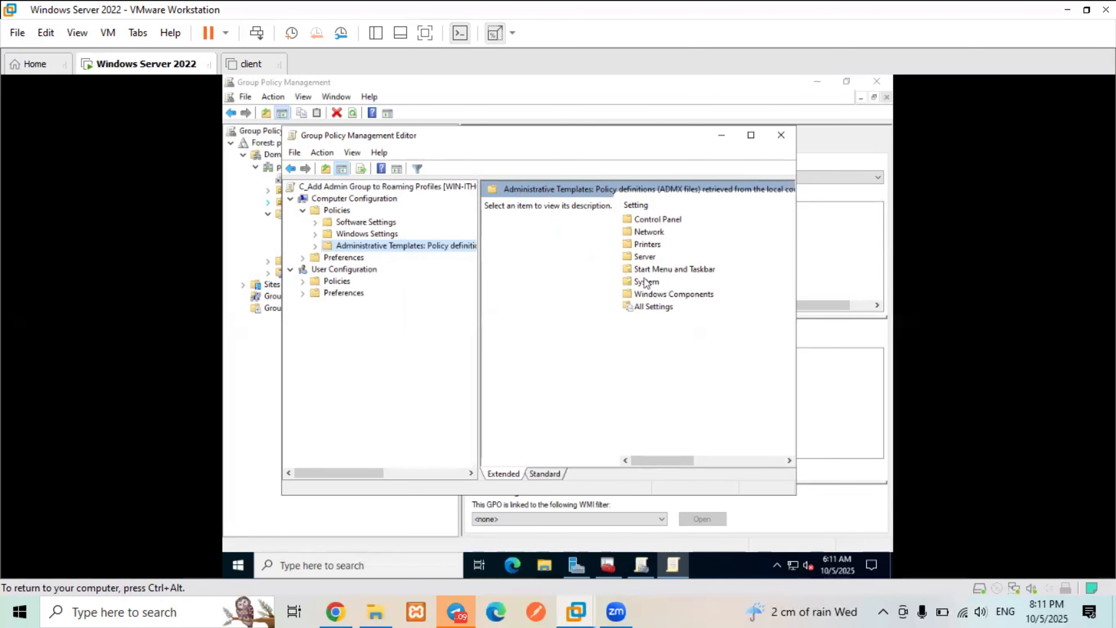
double_click(404, 247)
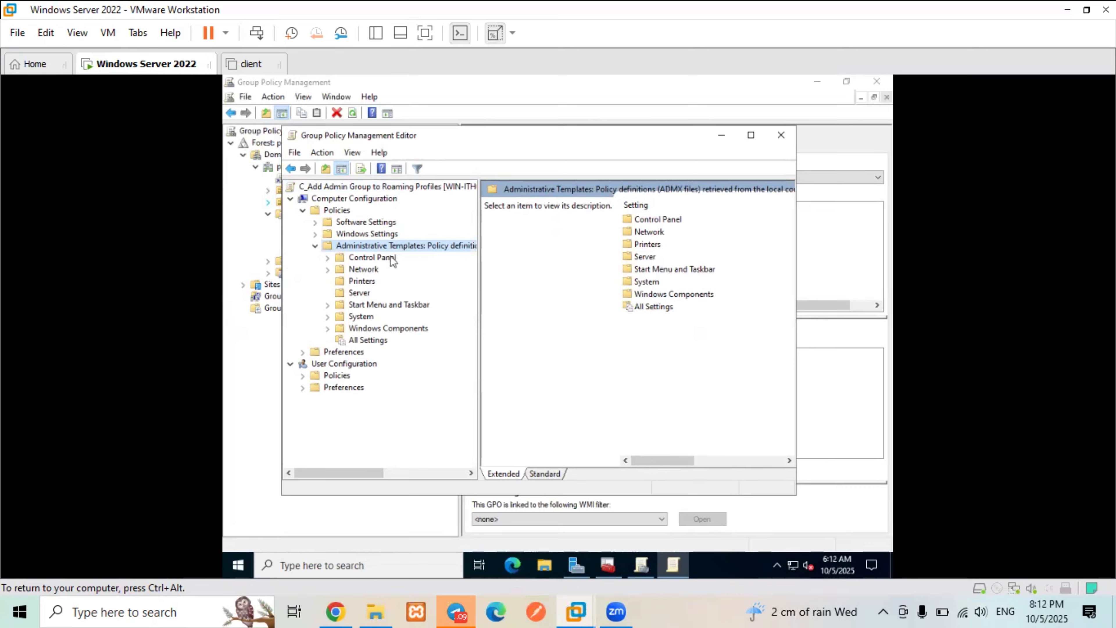
click(361, 317)
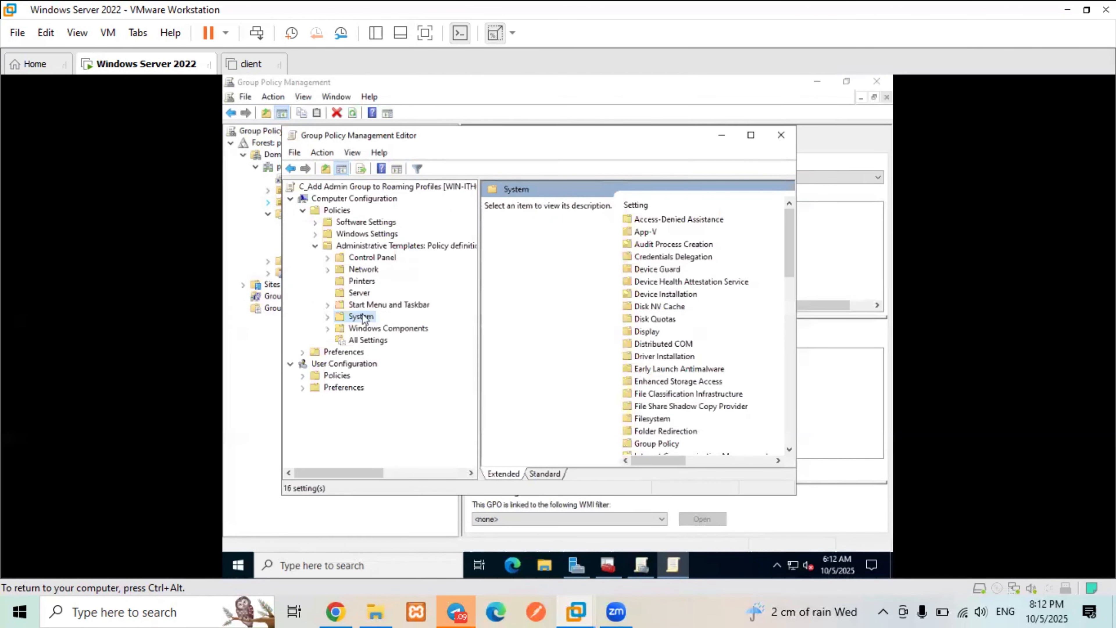
click(328, 316)
- Select the User Profiles folder, widen its settings list and maximize the editor window
scroll(332, 320, down, 5)
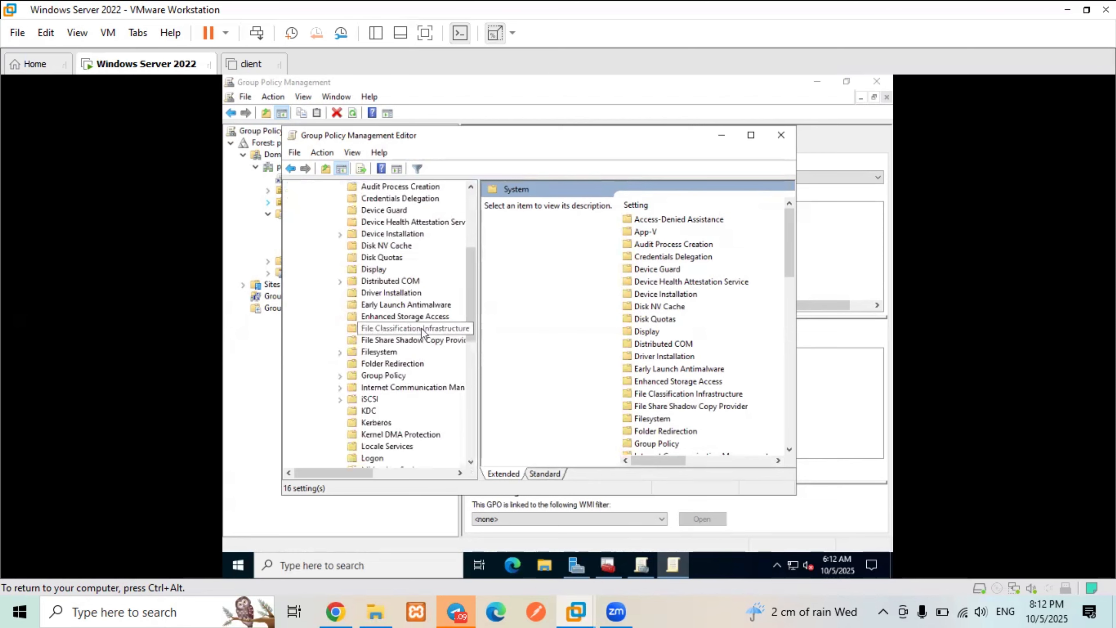
scroll(424, 333, down, 2)
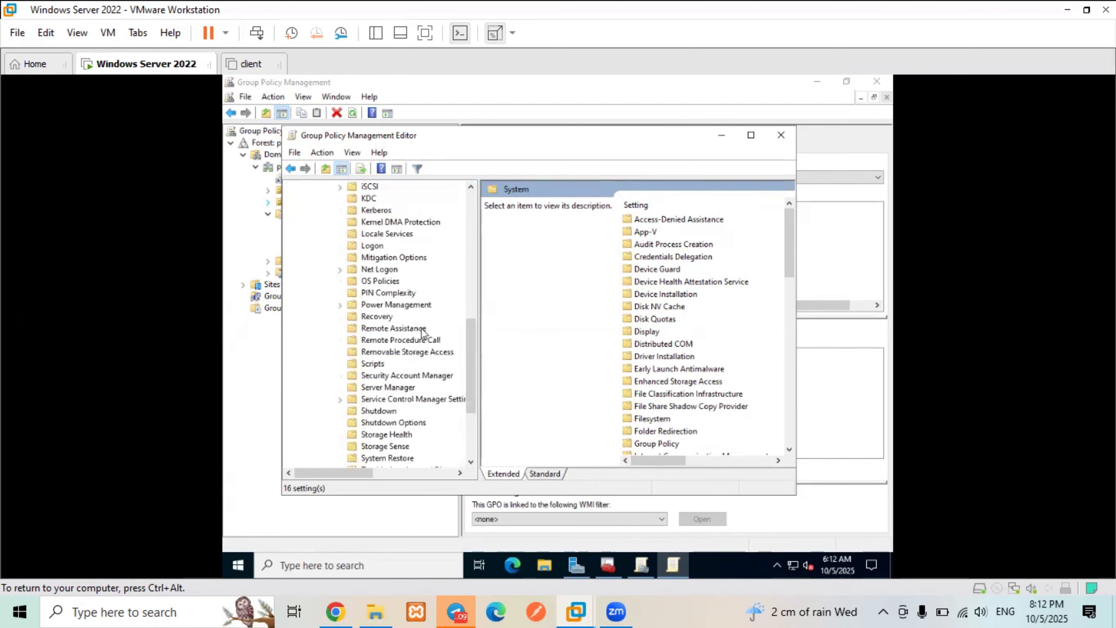
scroll(387, 275, down, 2)
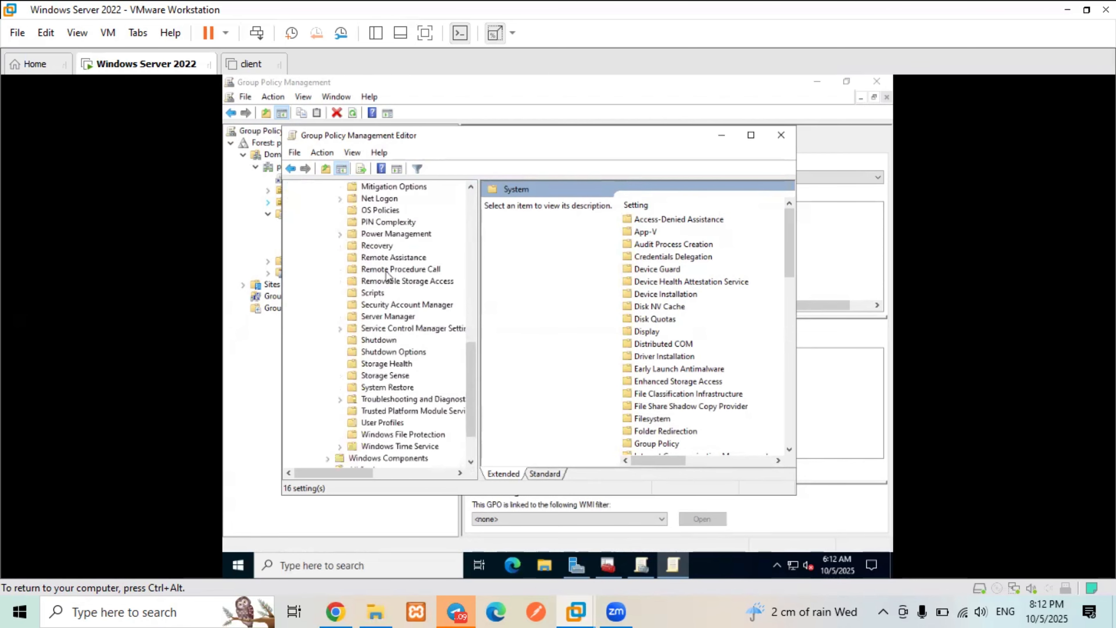
scroll(386, 274, down, 2)
scroll(386, 275, up, 3)
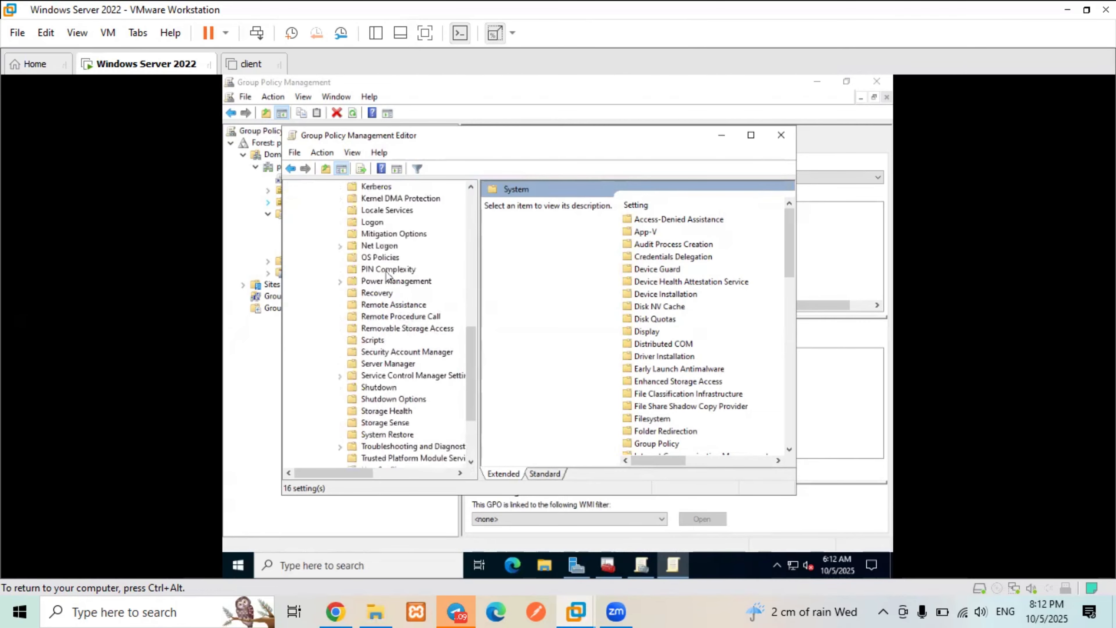
scroll(387, 274, down, 2)
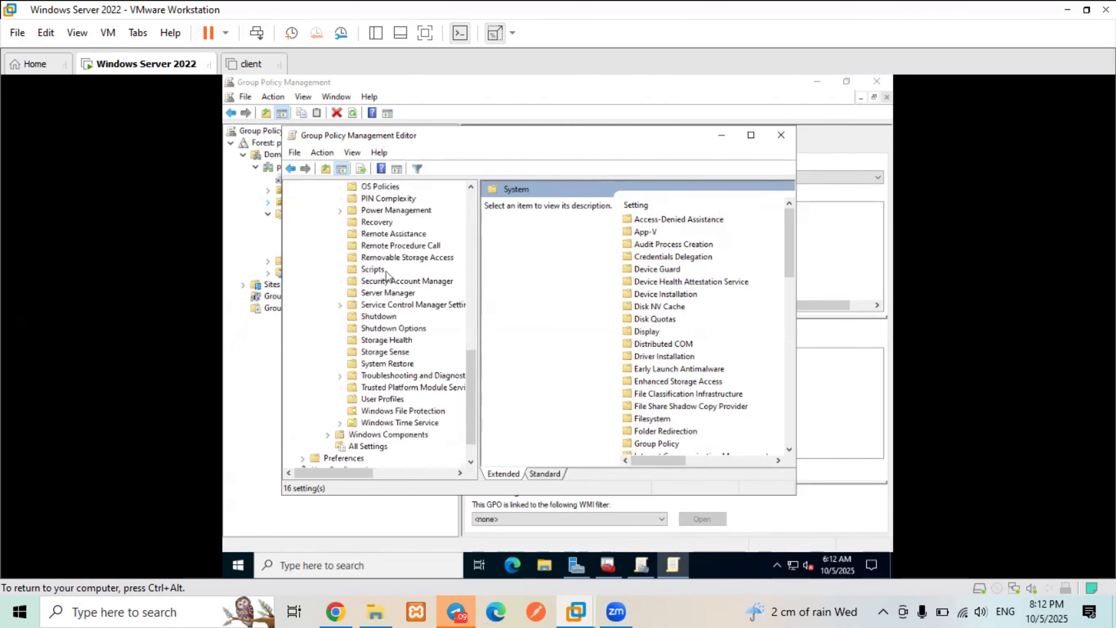
click(377, 404)
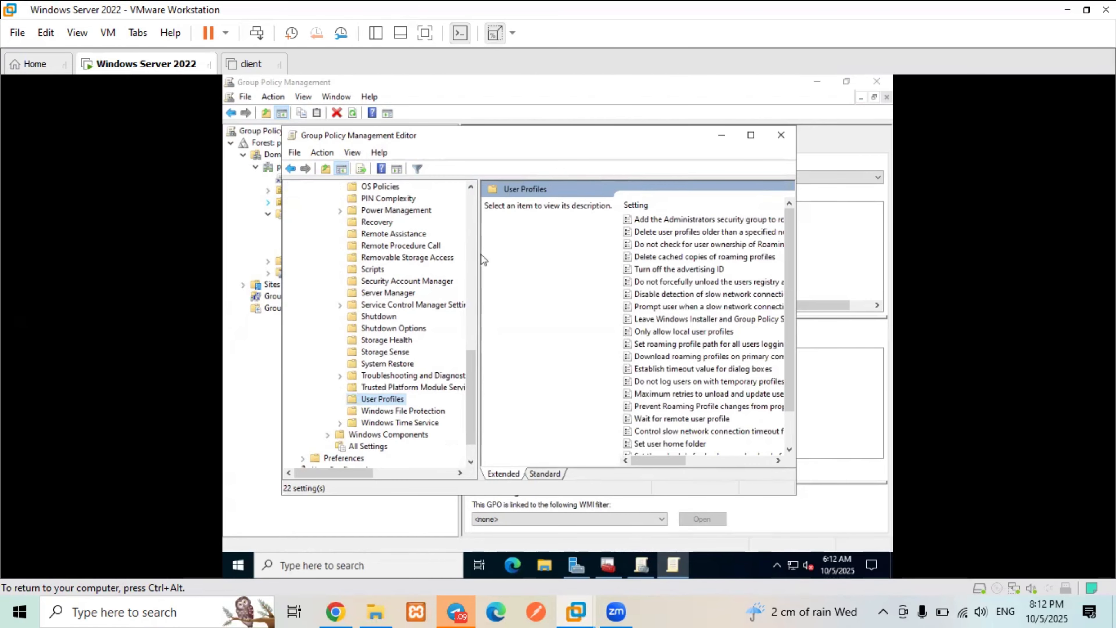
drag(481, 254, 457, 255)
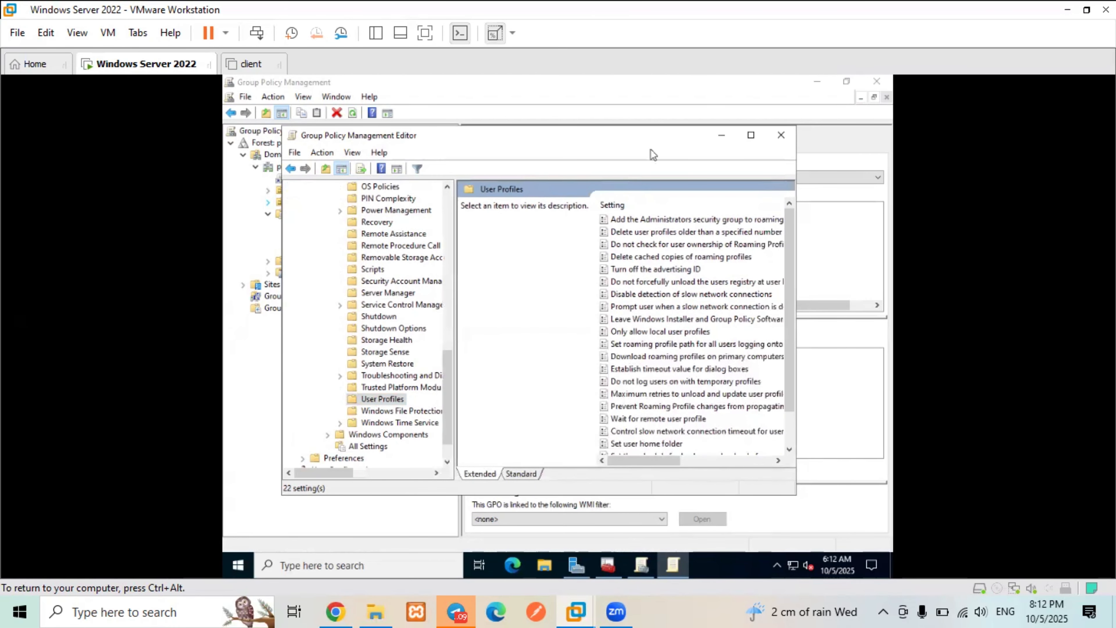
click(753, 132)
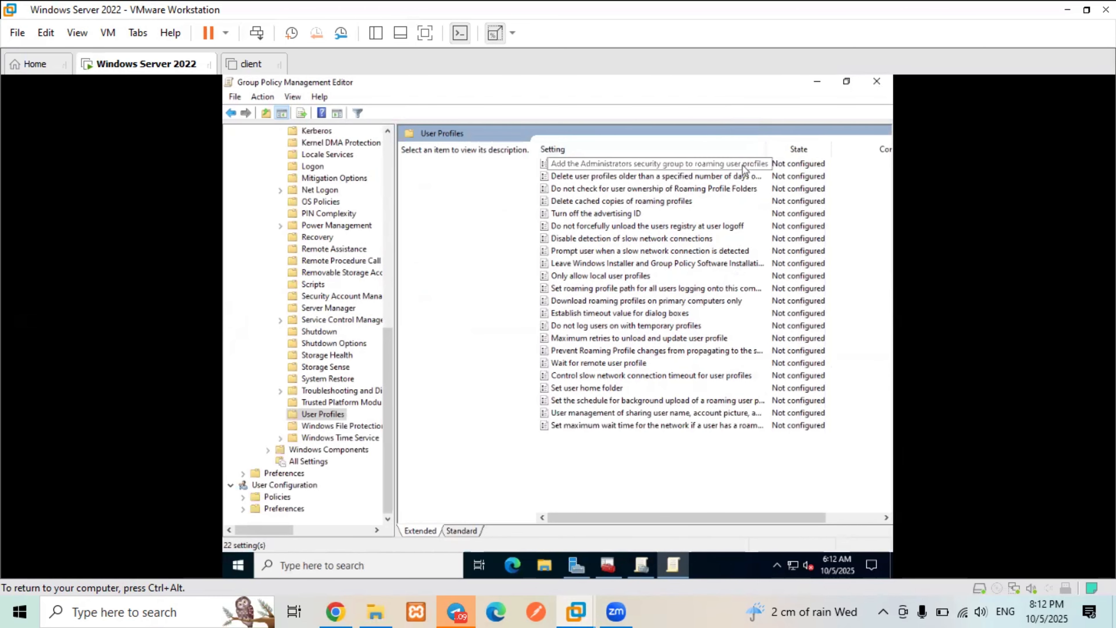
- Set 'Add the Administrators security group to roaming user profiles' to Enabled, then collapse the System branch
click(681, 165)
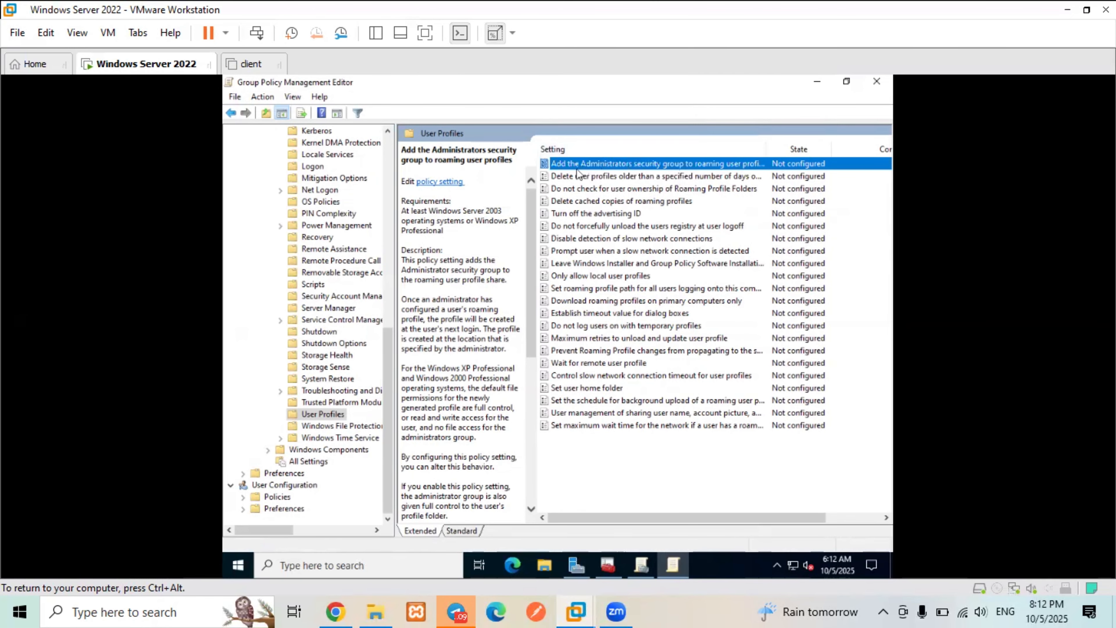
double_click(607, 165)
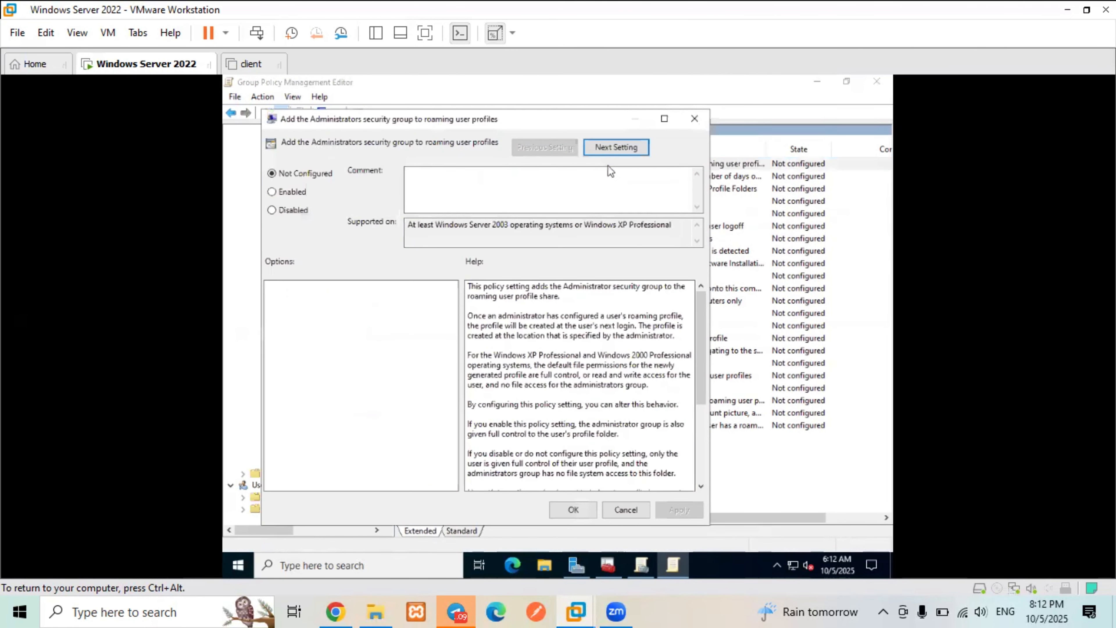
click(284, 195)
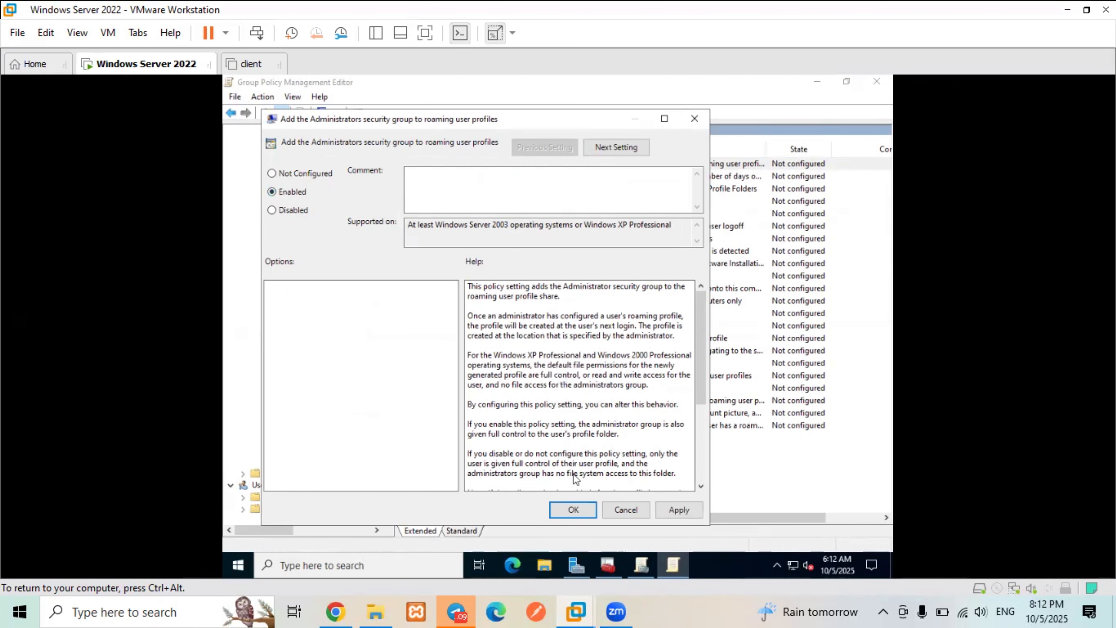
click(573, 509)
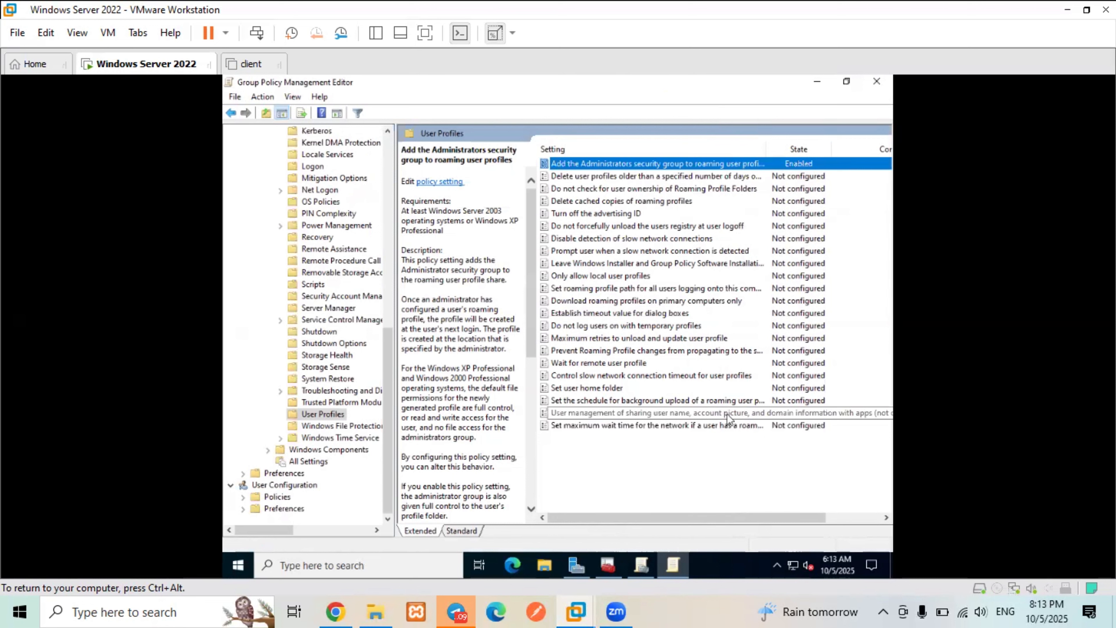
scroll(298, 263, up, 4)
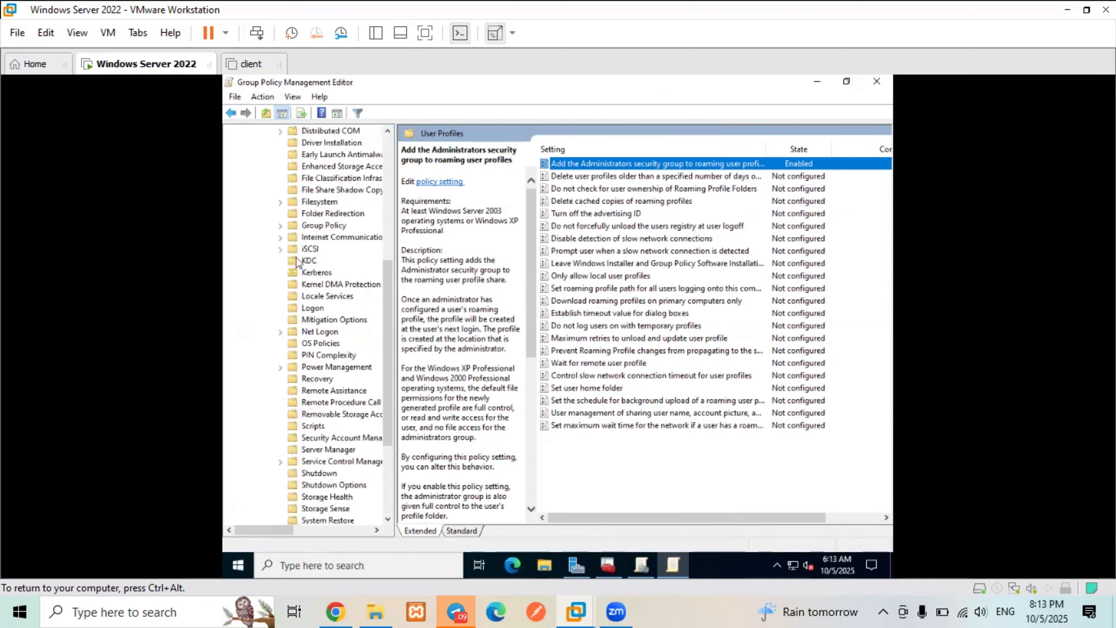
scroll(298, 262, up, 7)
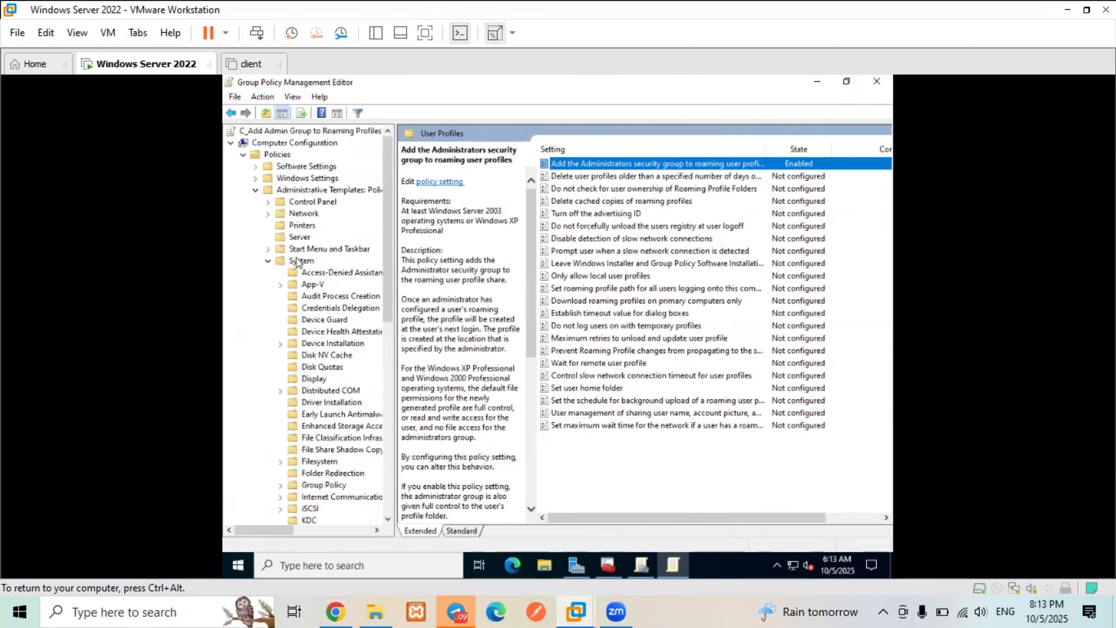
click(267, 261)
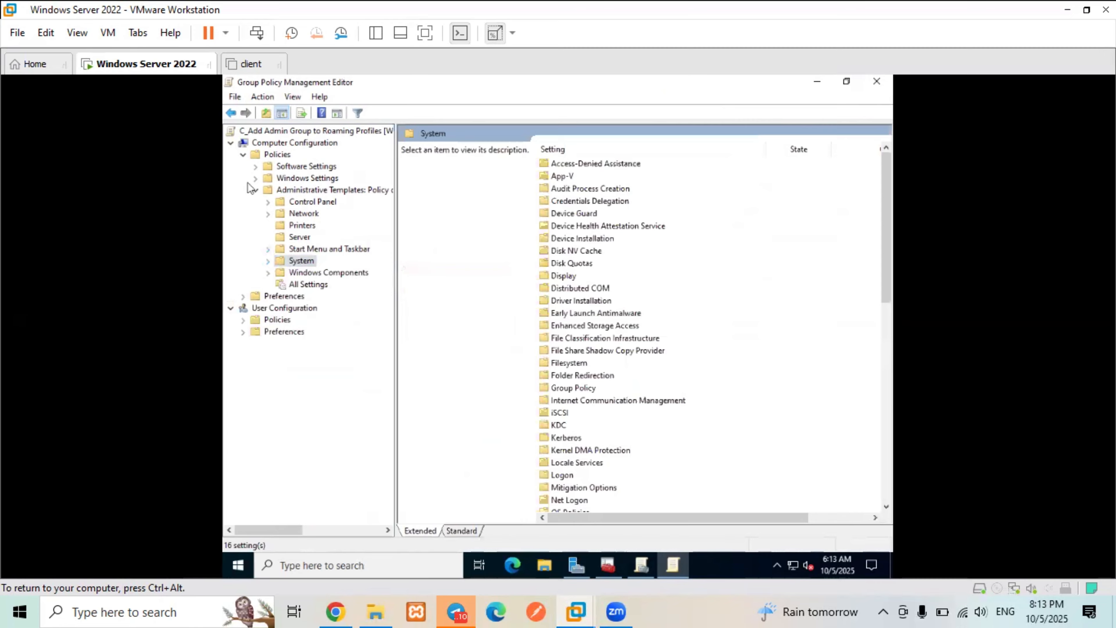
- Expand the Accounting OU to its Computers OU and check its computers in Active Directory Users and Computers
click(255, 191)
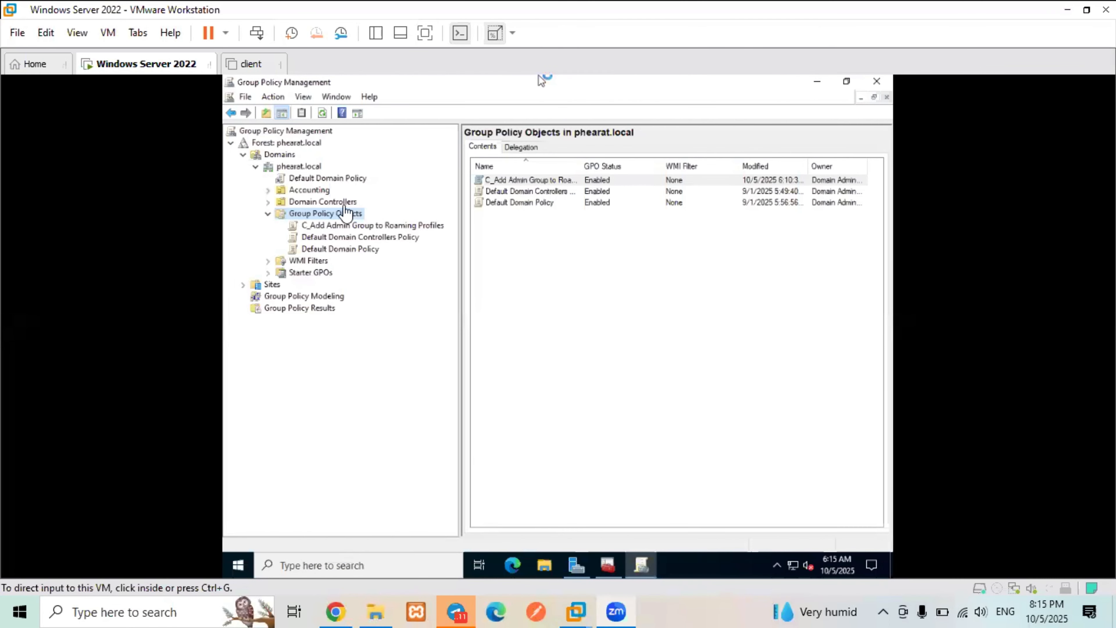
click(321, 190)
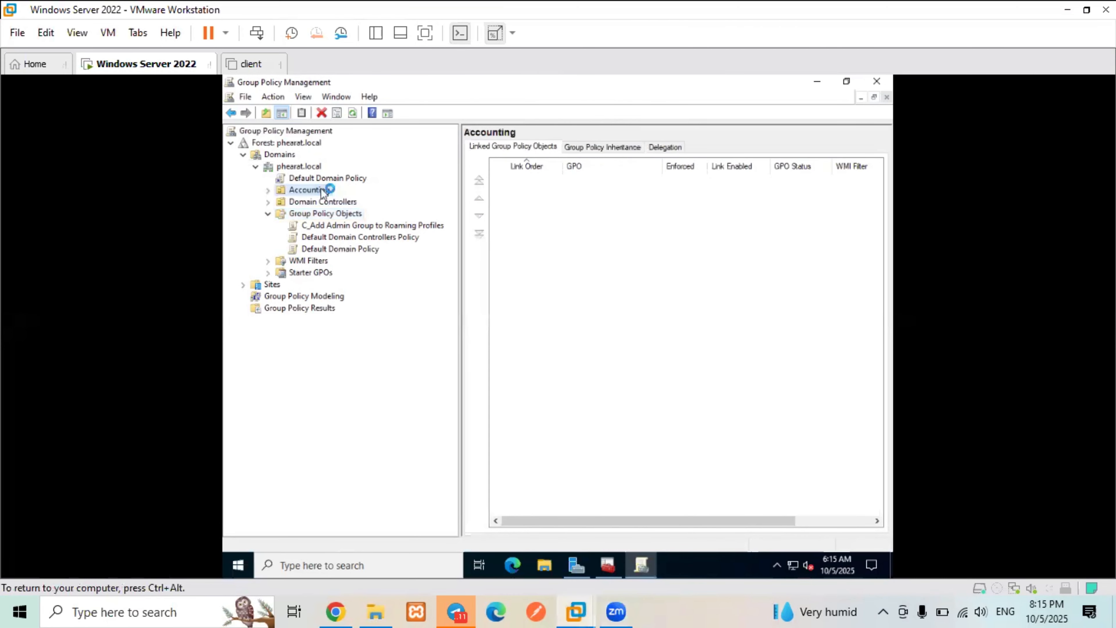
click(268, 190)
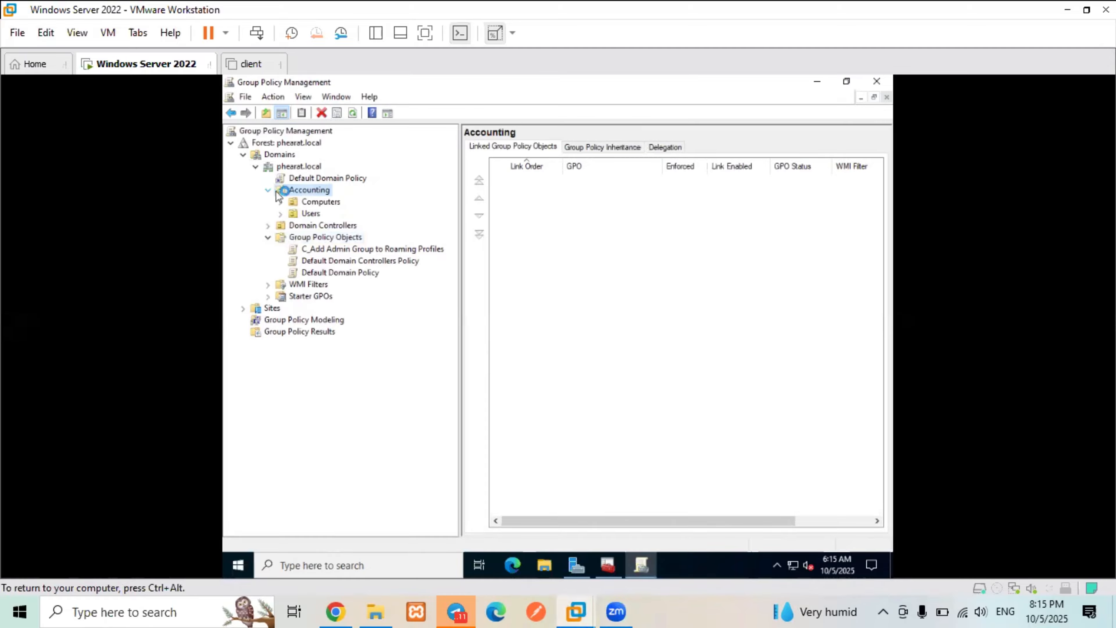
click(313, 203)
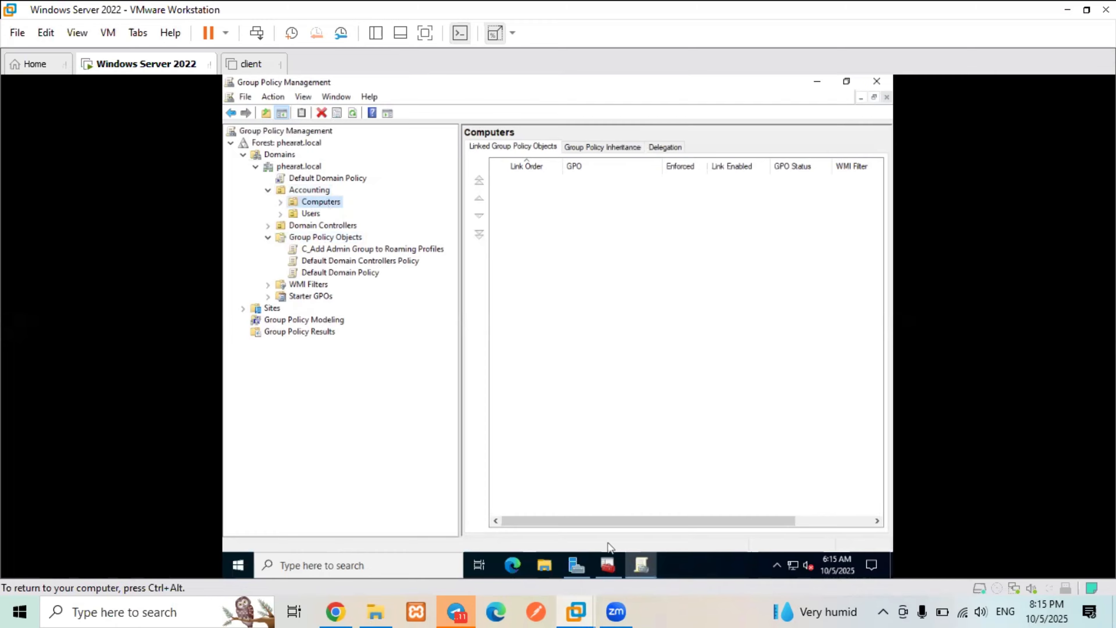
click(613, 567)
click(300, 189)
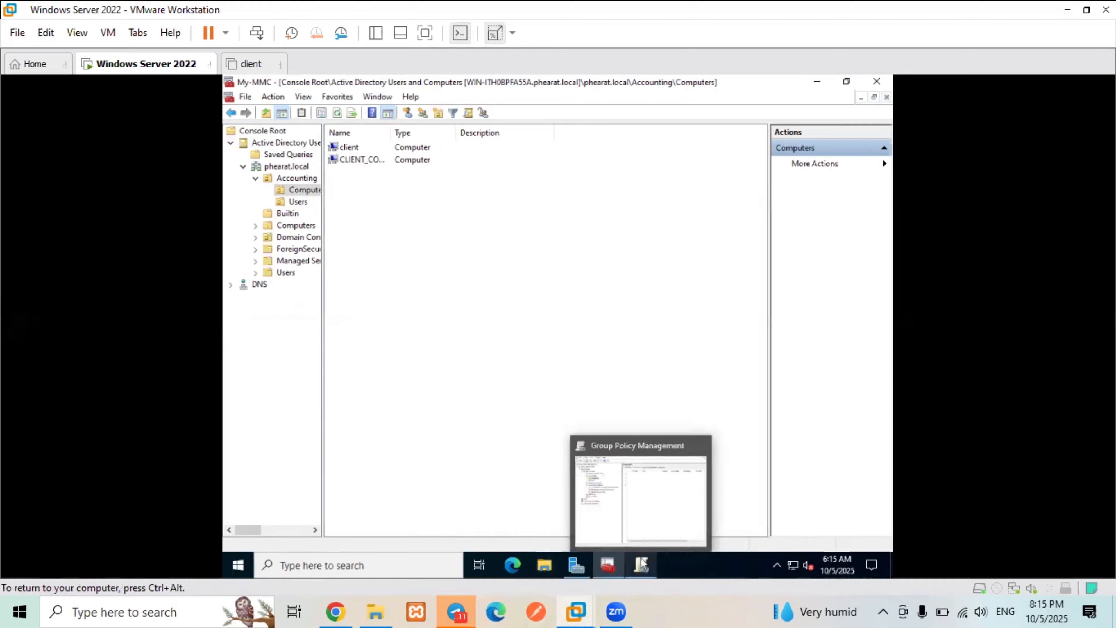
click(642, 564)
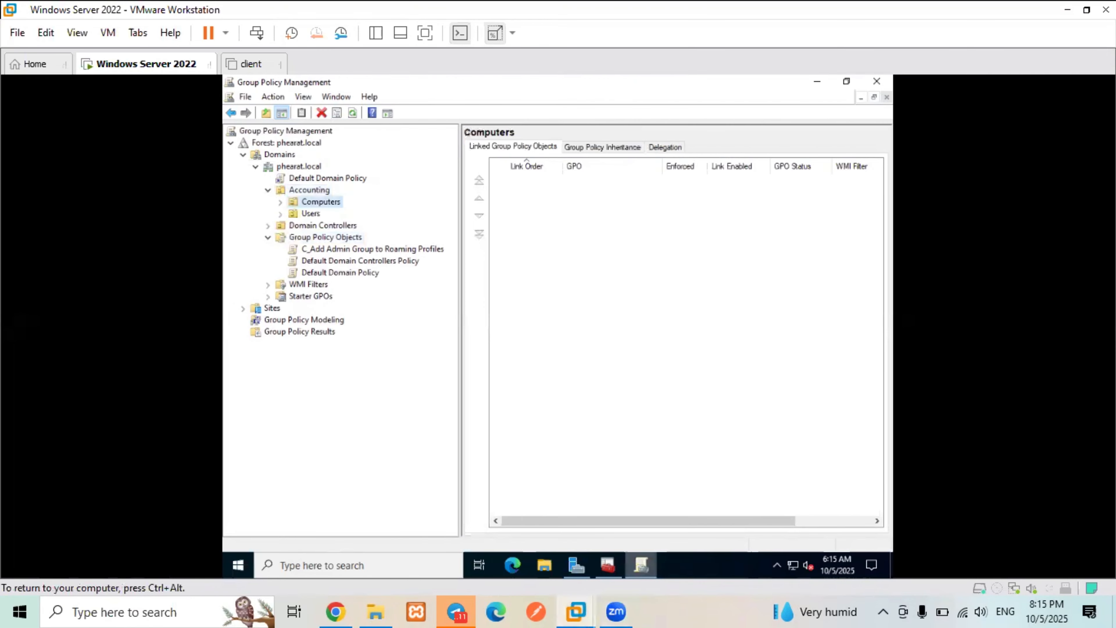
- Link the existing C_Add Admin Group to Roaming Profiles GPO to Accounting's Computers OU
right_click(316, 204)
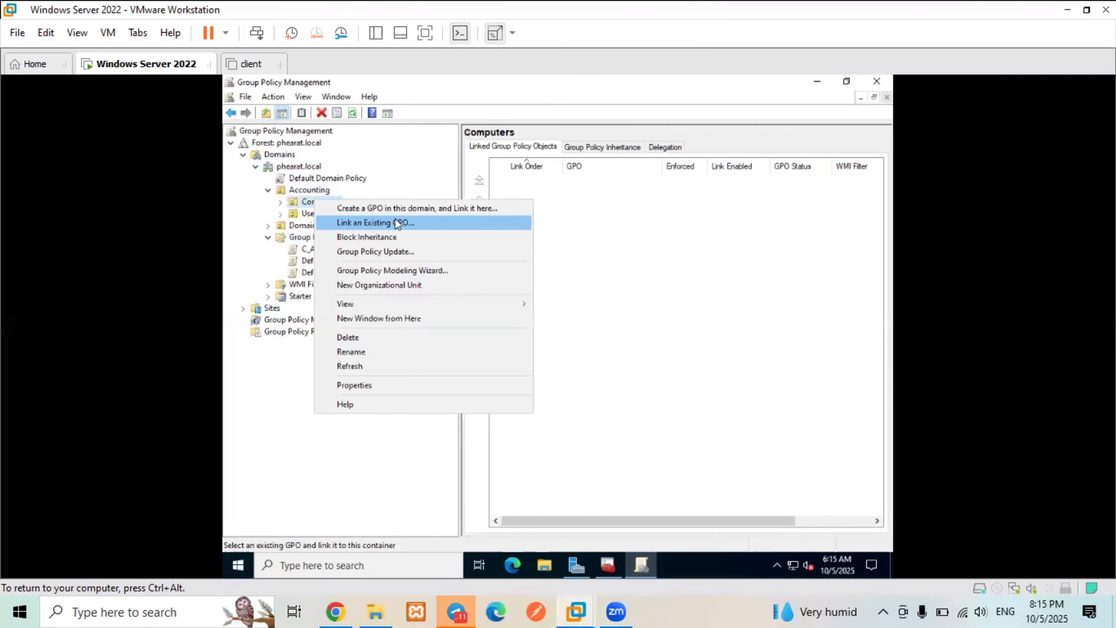
click(419, 221)
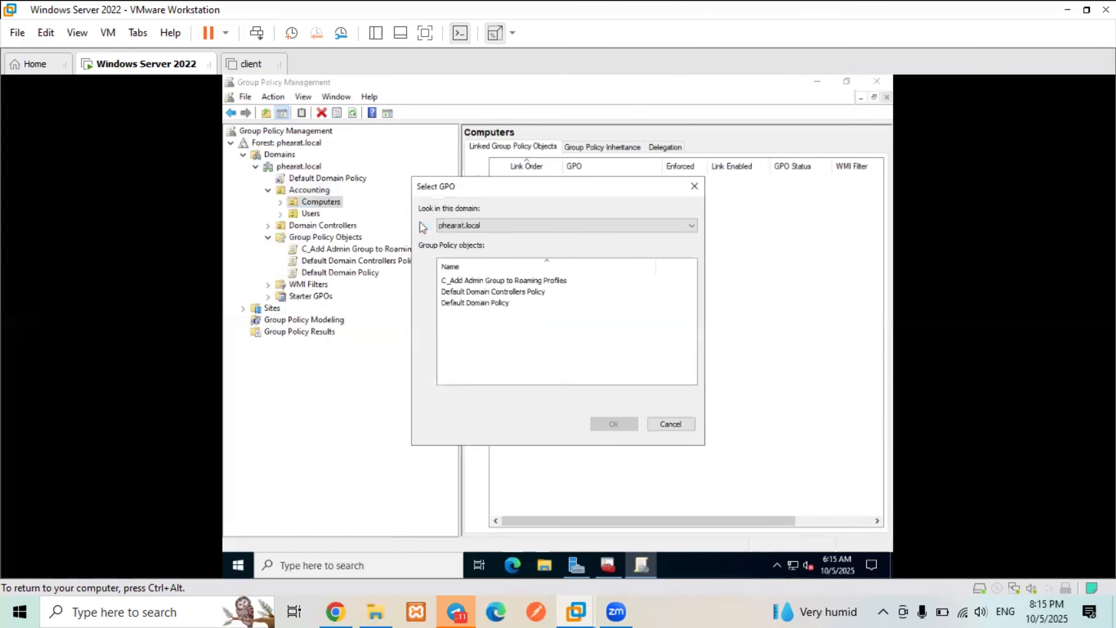
click(483, 280)
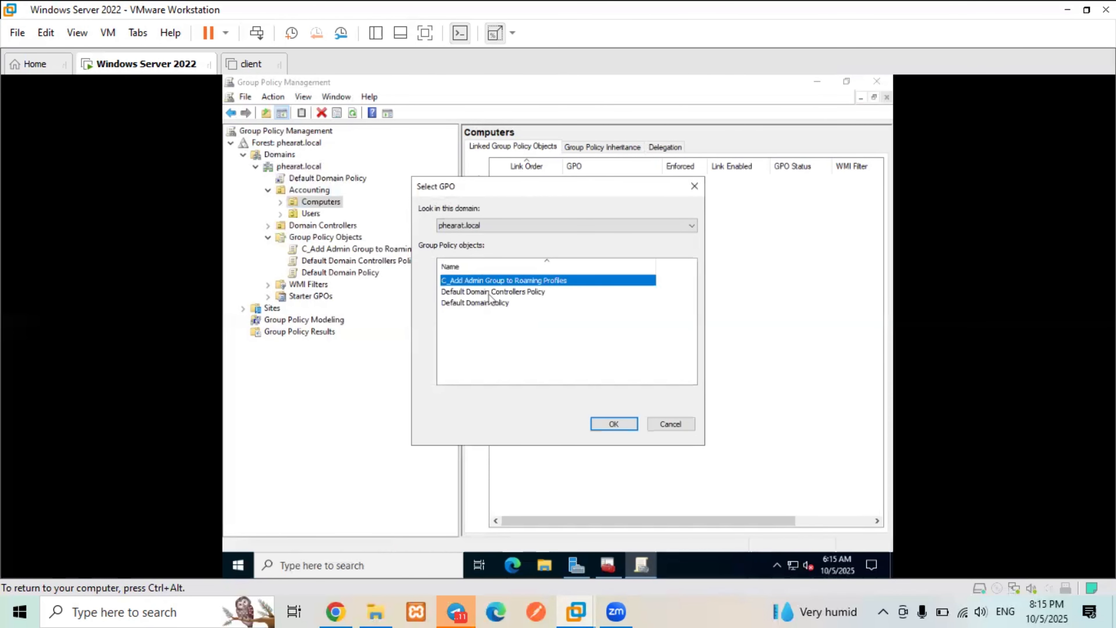
click(626, 427)
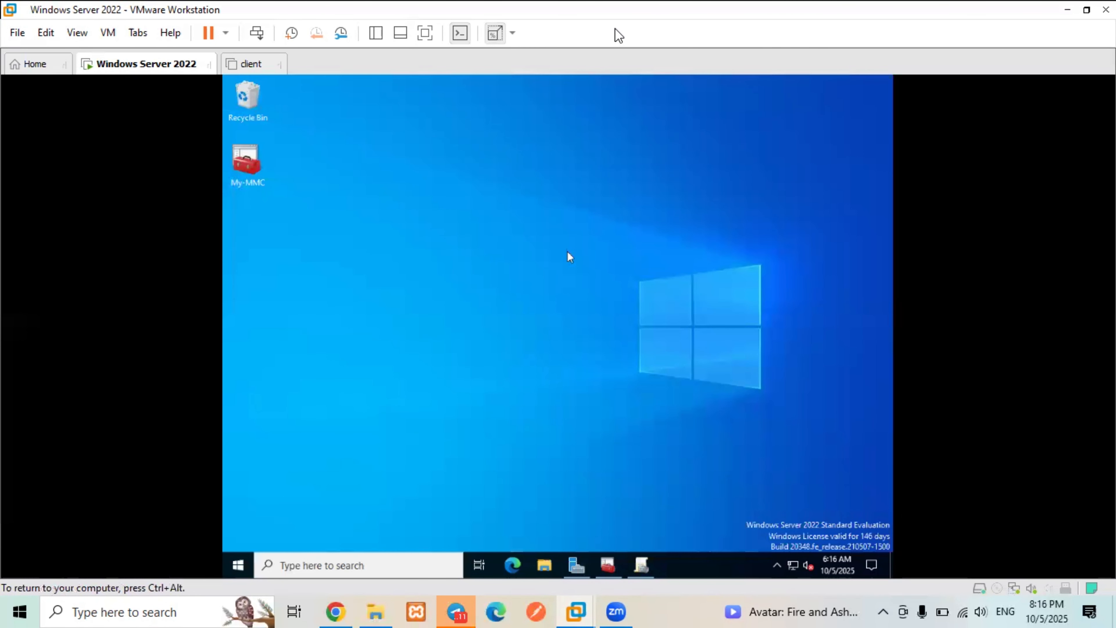
- Switch to the client VM and sign in as the domain user, re-entering the password after a failed attempt
key(ctrl+alt)
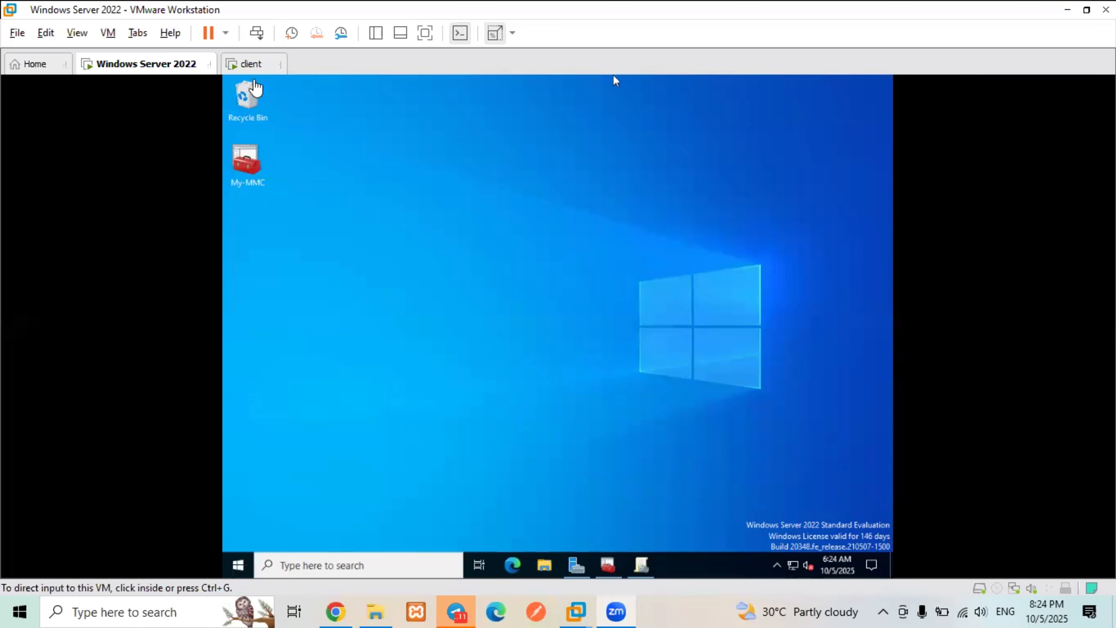
click(244, 65)
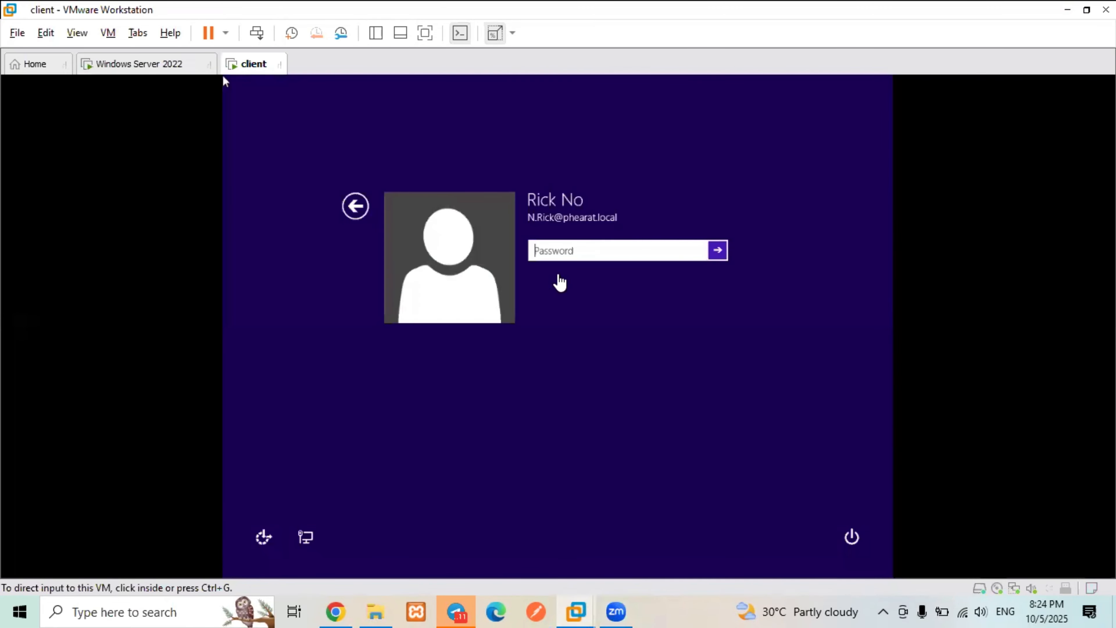
click(585, 250)
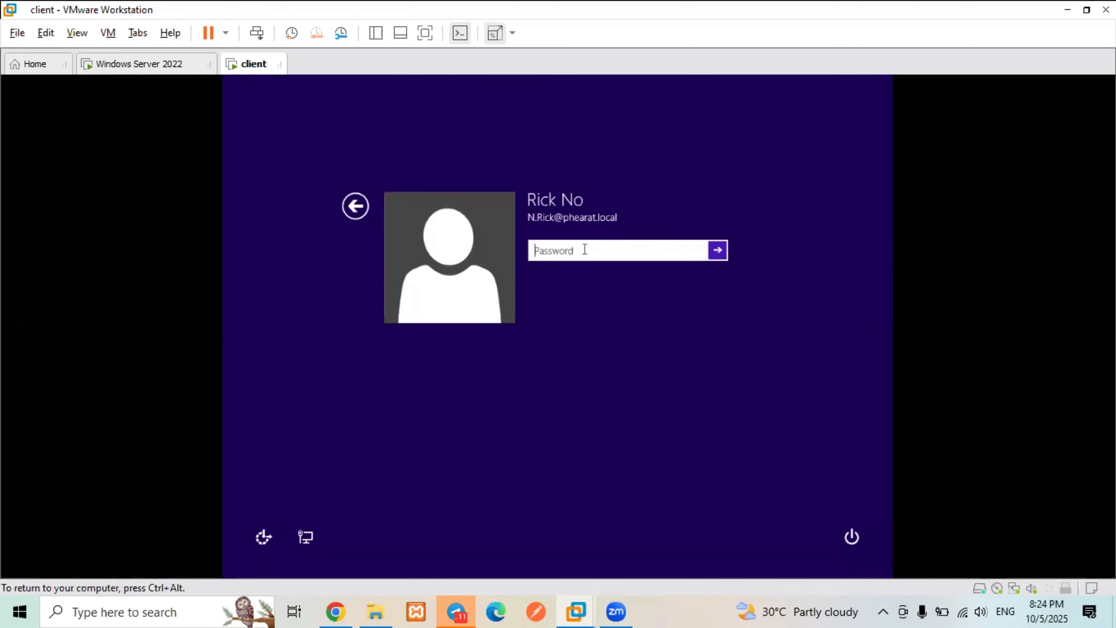
text(•••••••••••)
key(Return)
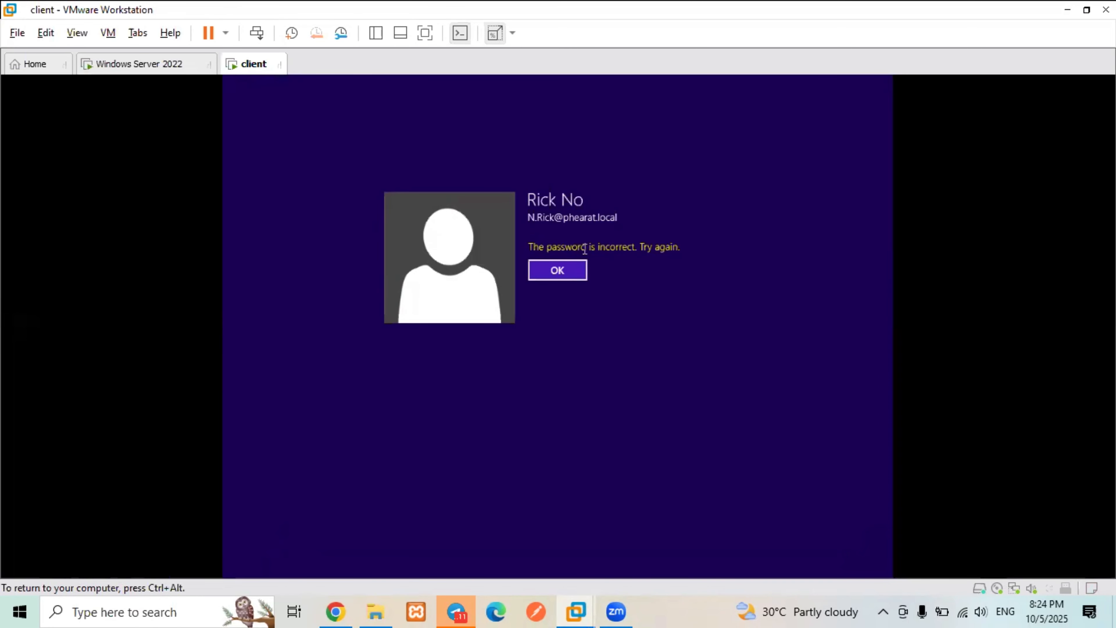
key(Return)
text(••••••)
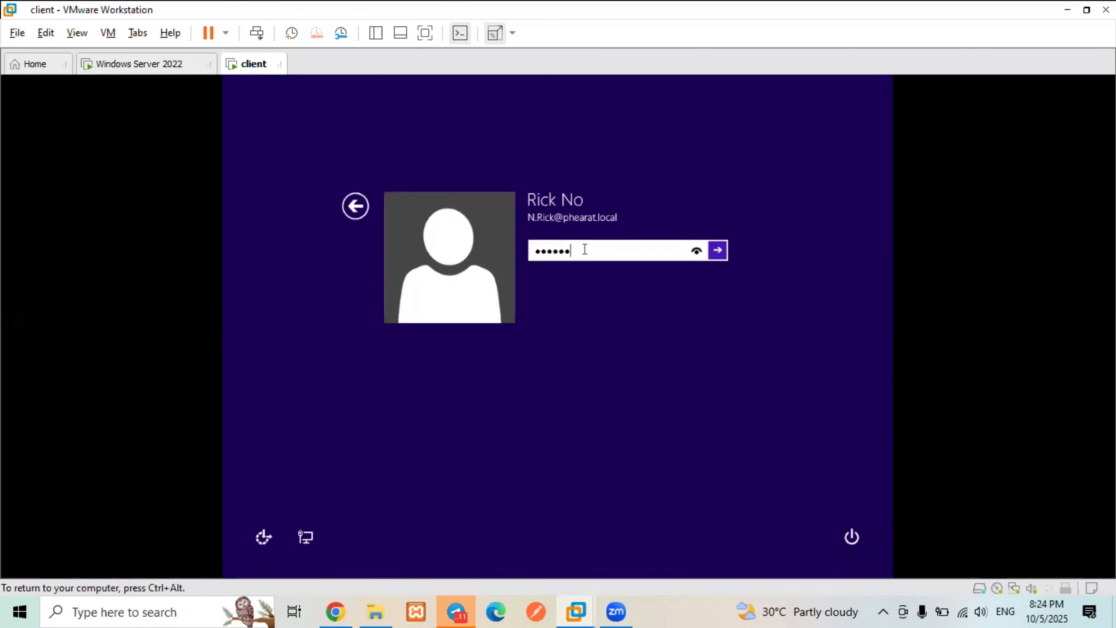
text(••••)
key(Return)
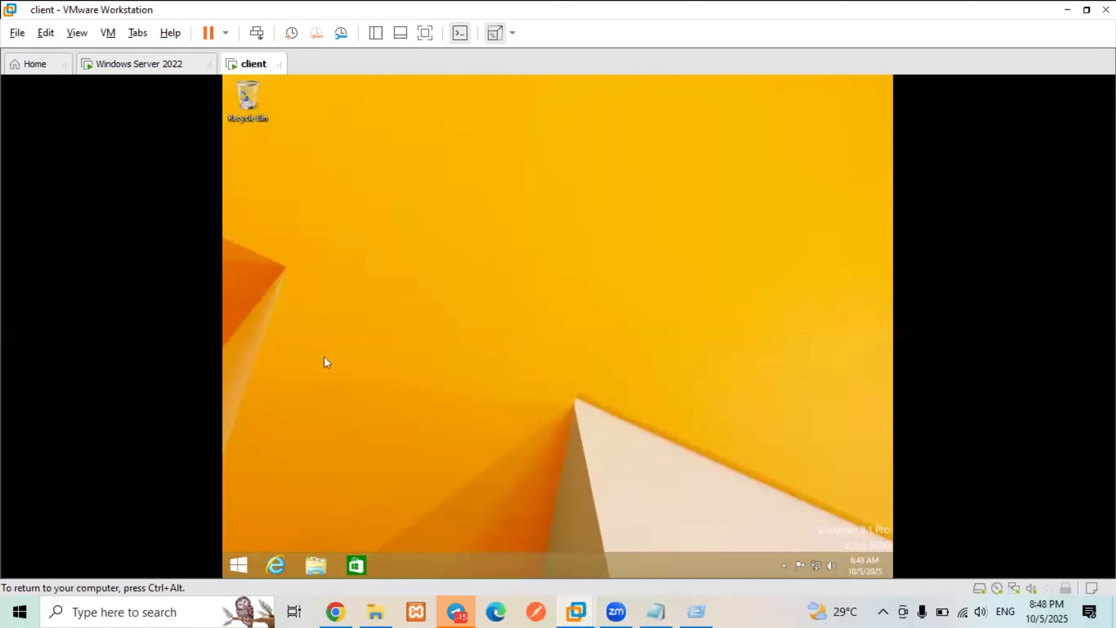
- Launch a Command Prompt on the client from the Run box
right_click(237, 559)
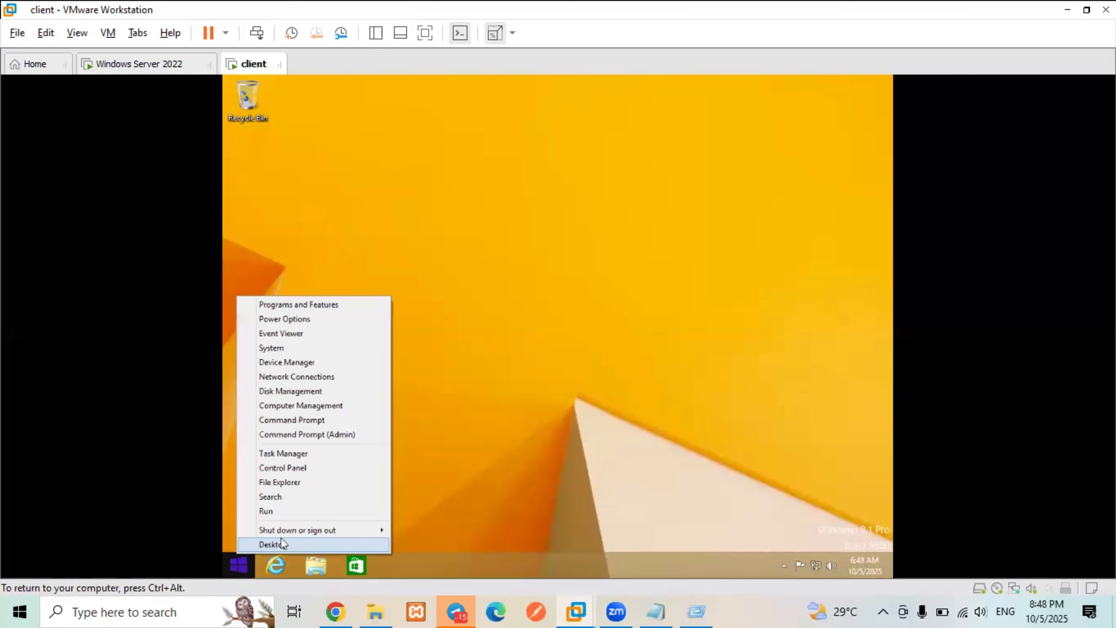
click(480, 356)
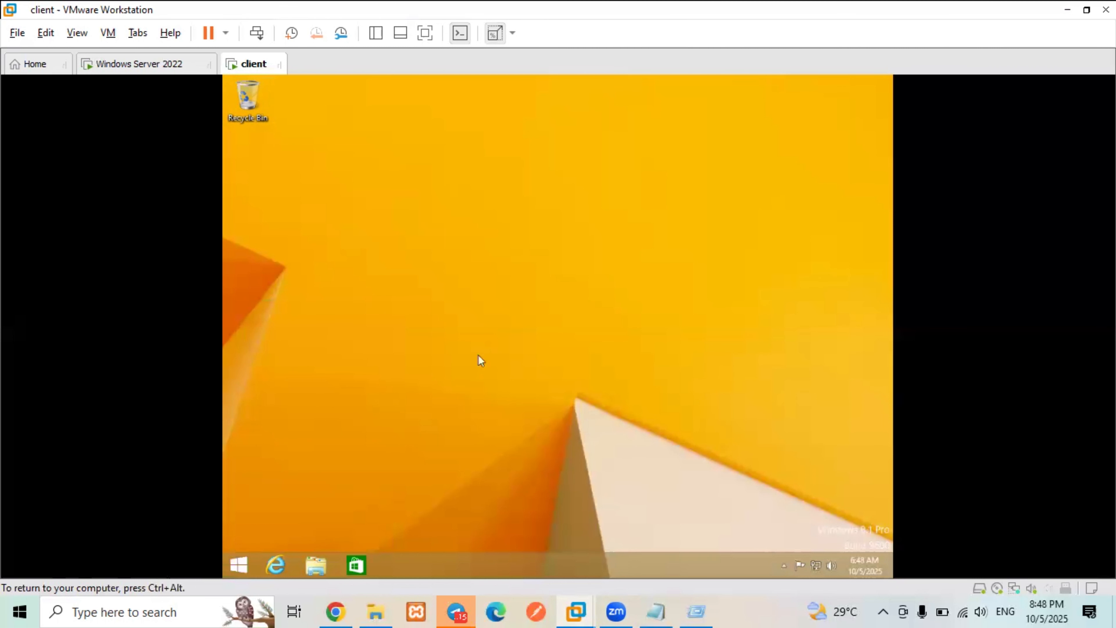
key(super+r)
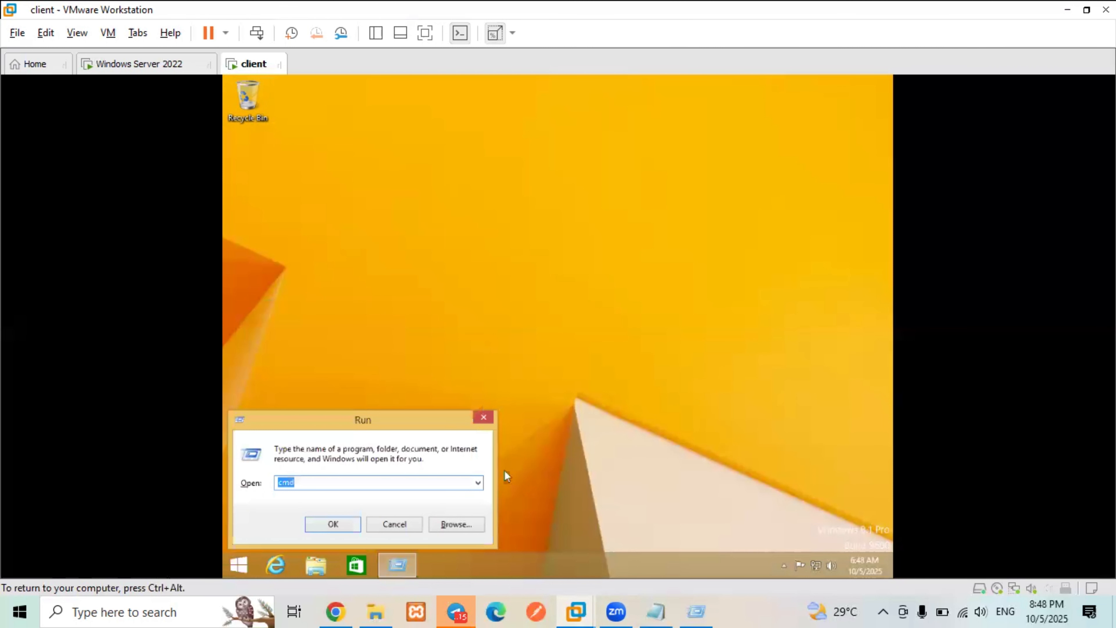
key(Return)
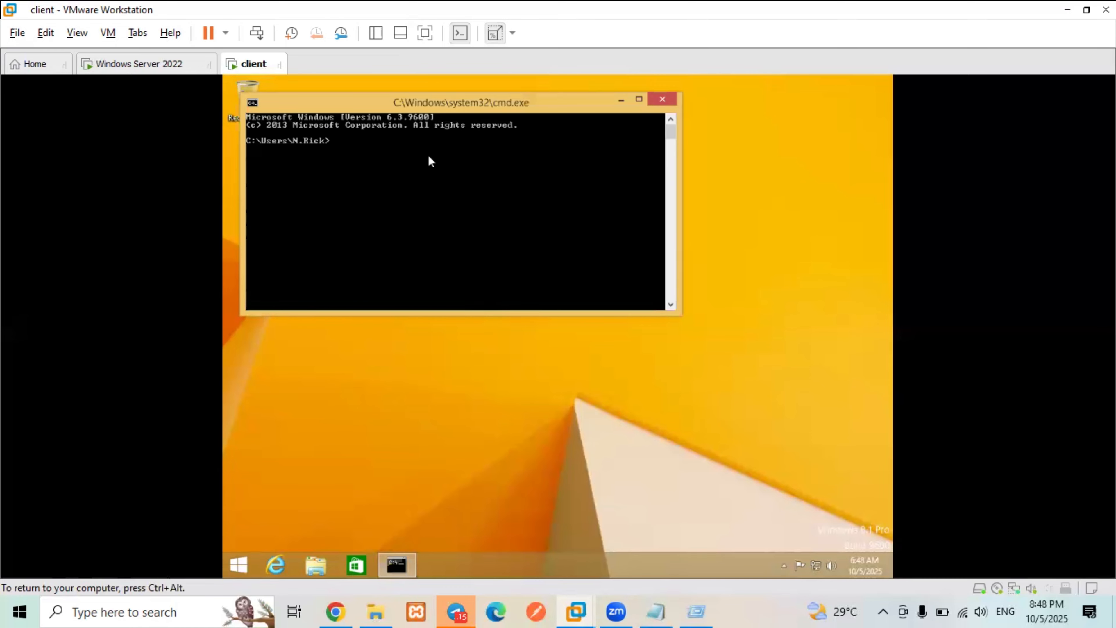
- Run gpupdate /force, fixing typos in the command before executing it
text(g)
text(c)
text(up)
key(Escape)
text(gpupdate)
key(Left)
key(Left)
key(Left)
key(Left)
key(Delete)
text(d)
key(Right)
key(Right)
key(Right)
text(/f)
key(Return)
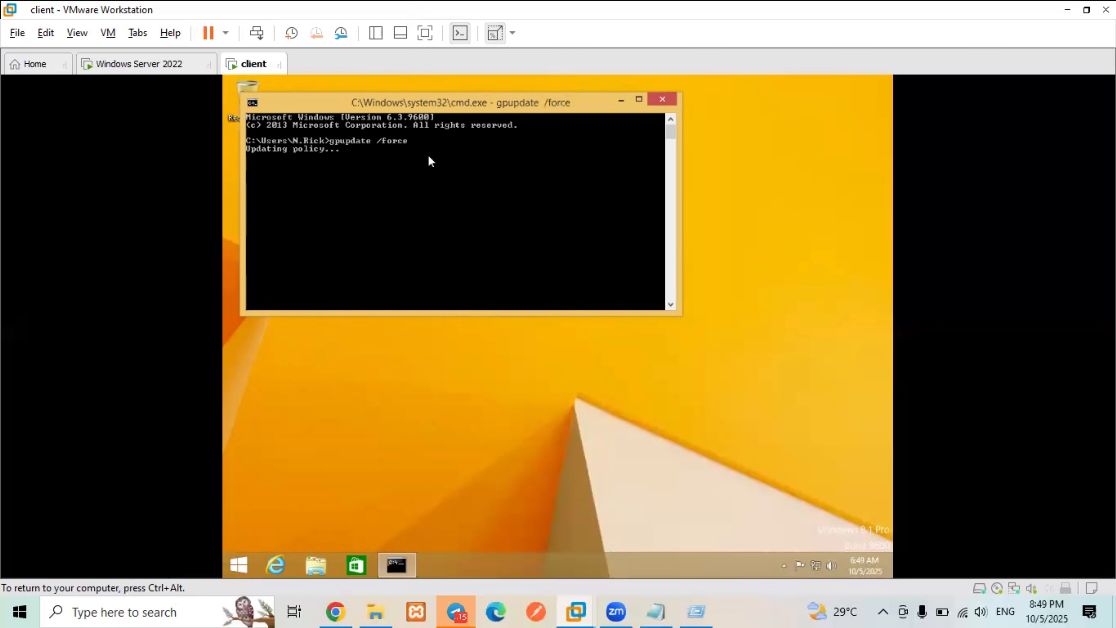
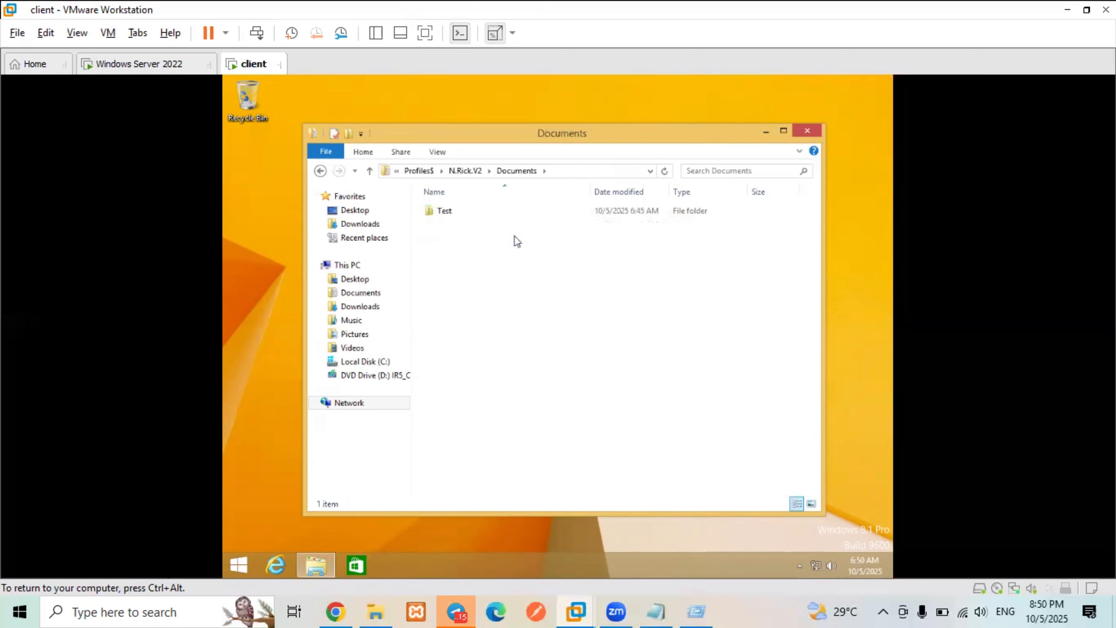
- Create a folder named Success beside Test in the roaming Documents folder, then close Explorer
click(455, 214)
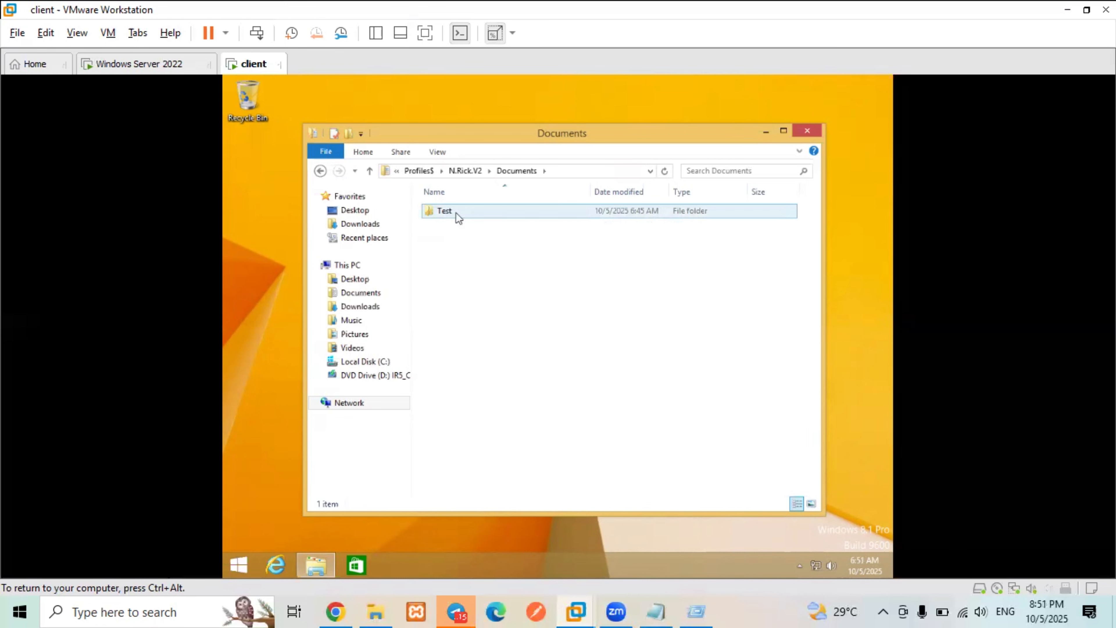
right_click(456, 214)
click(442, 213)
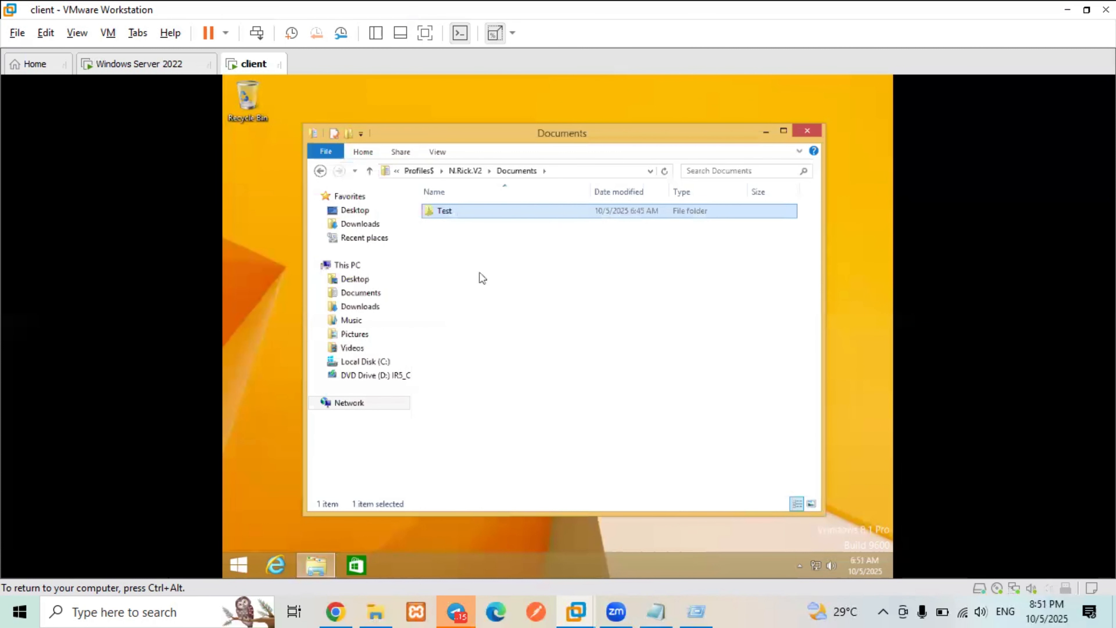
right_click(479, 274)
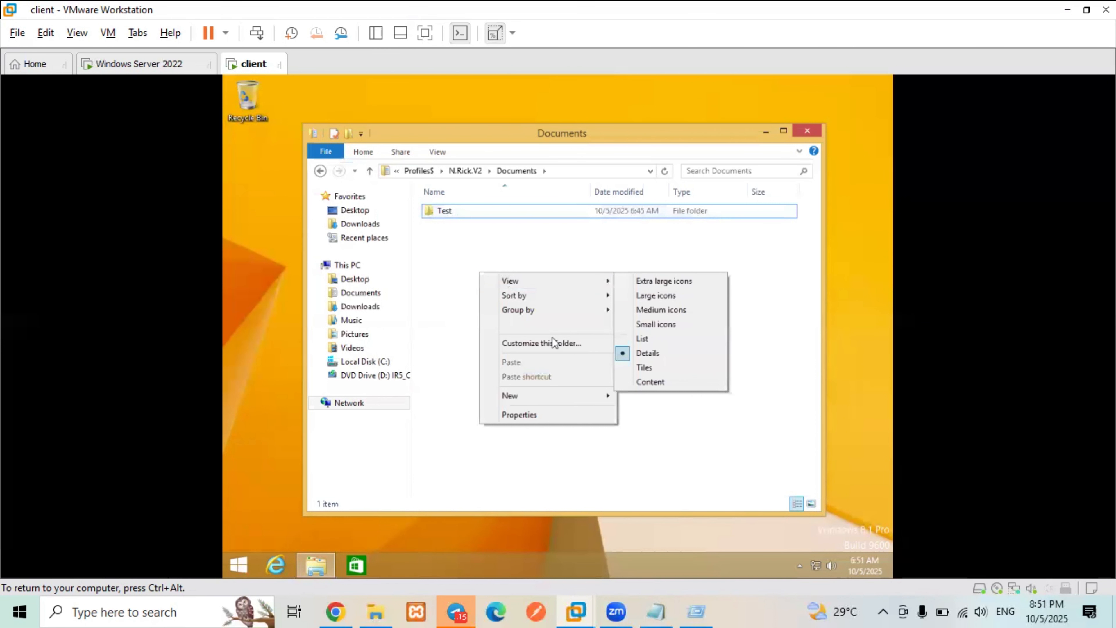
mouse_move(534, 392)
click(658, 399)
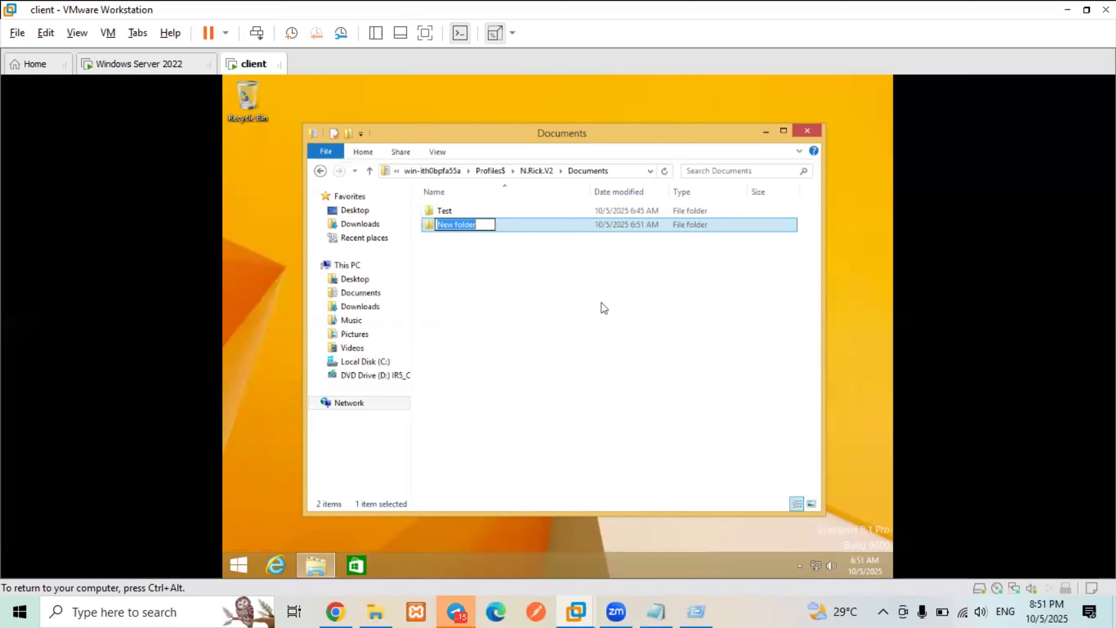
text(Su)
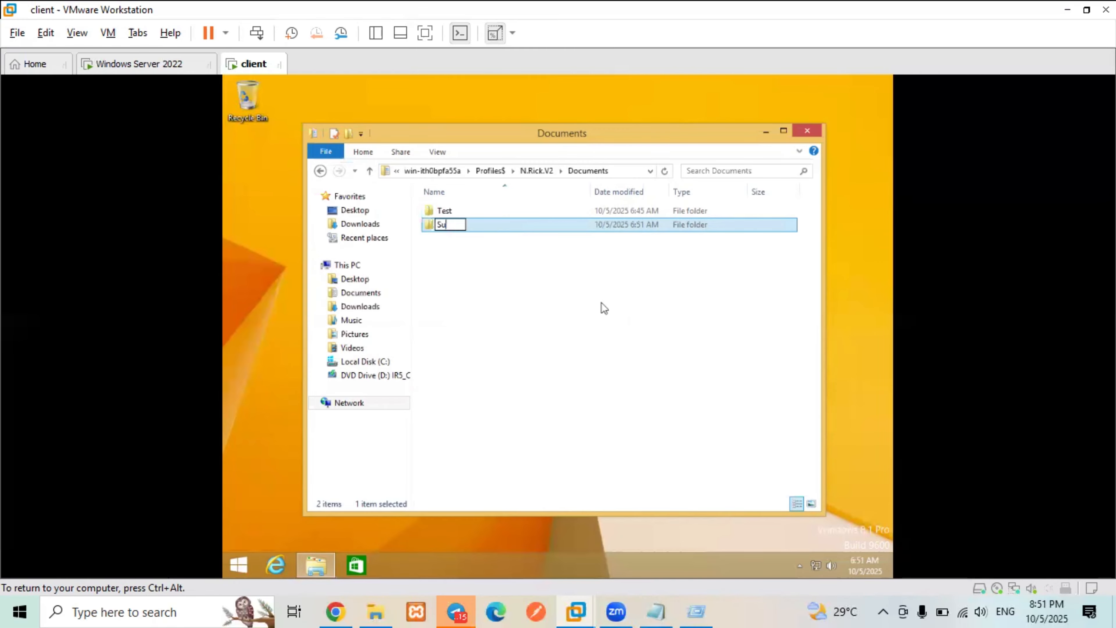
text(ccess)
key(Return)
click(815, 131)
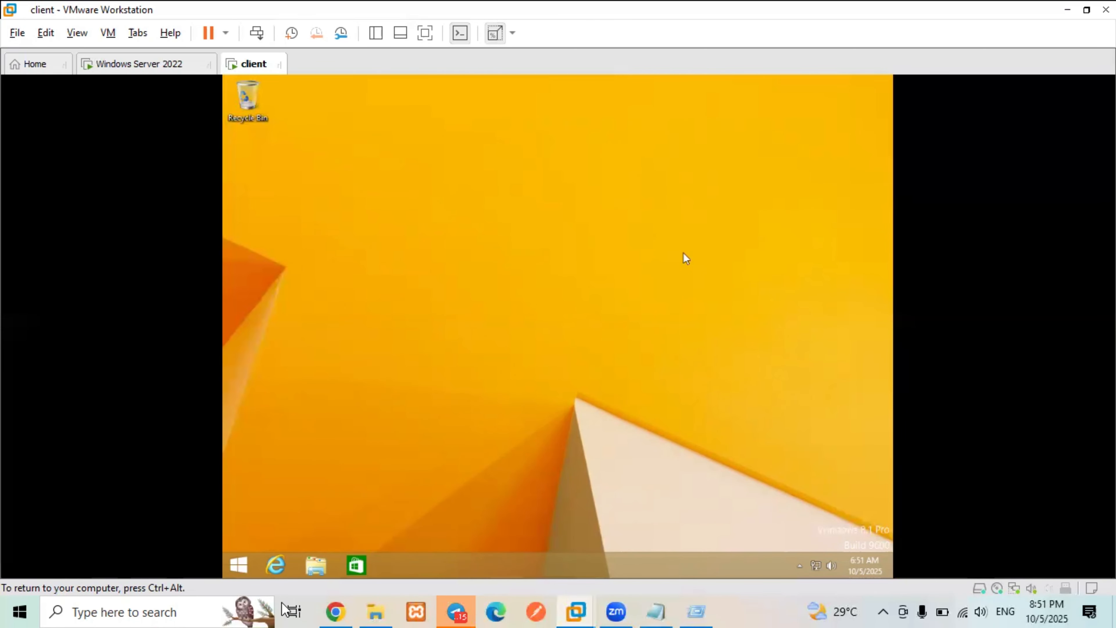
key(ctrl+alt)
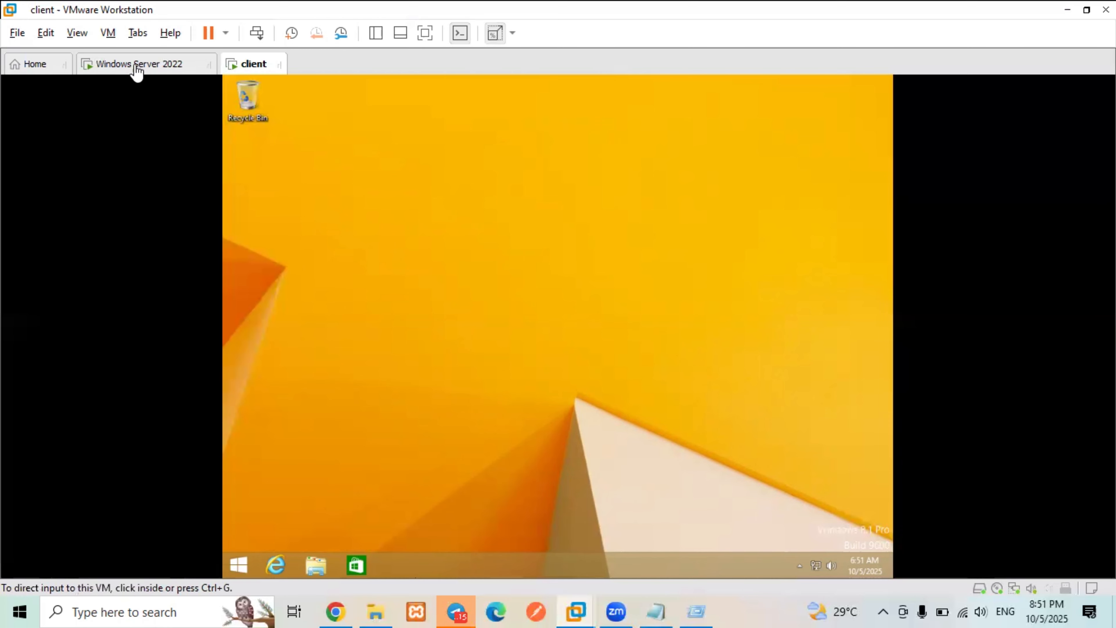
click(138, 66)
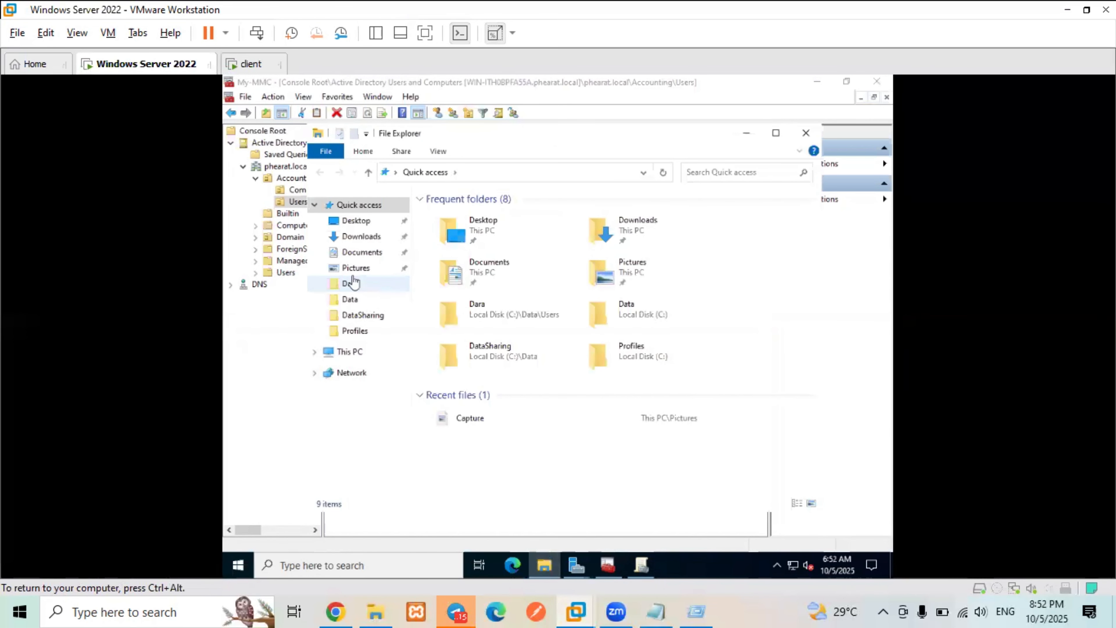
click(355, 330)
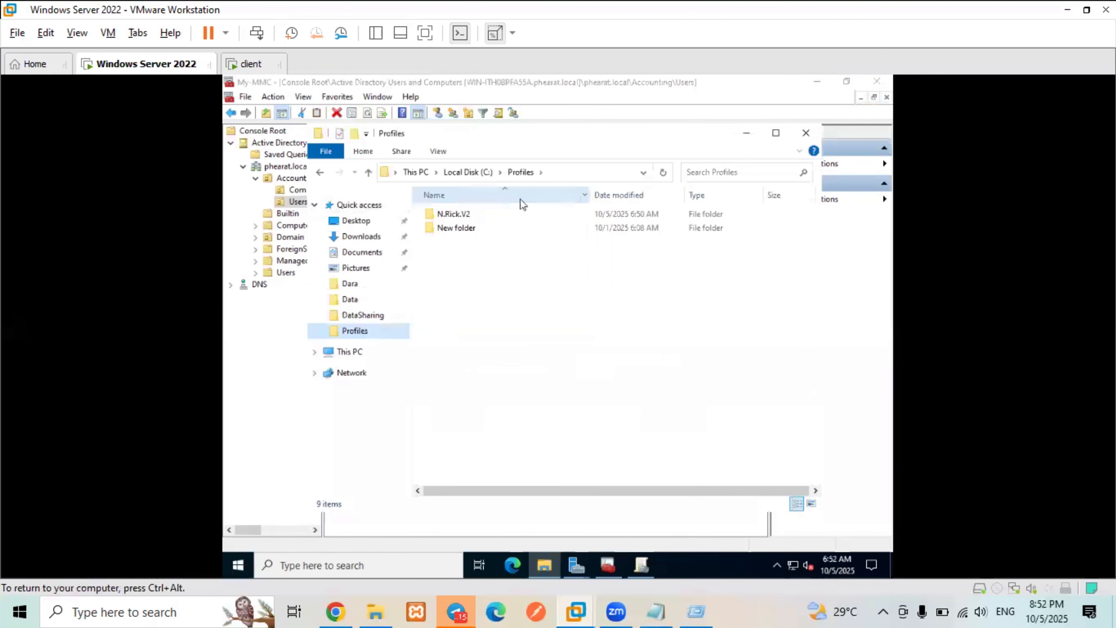
double_click(483, 215)
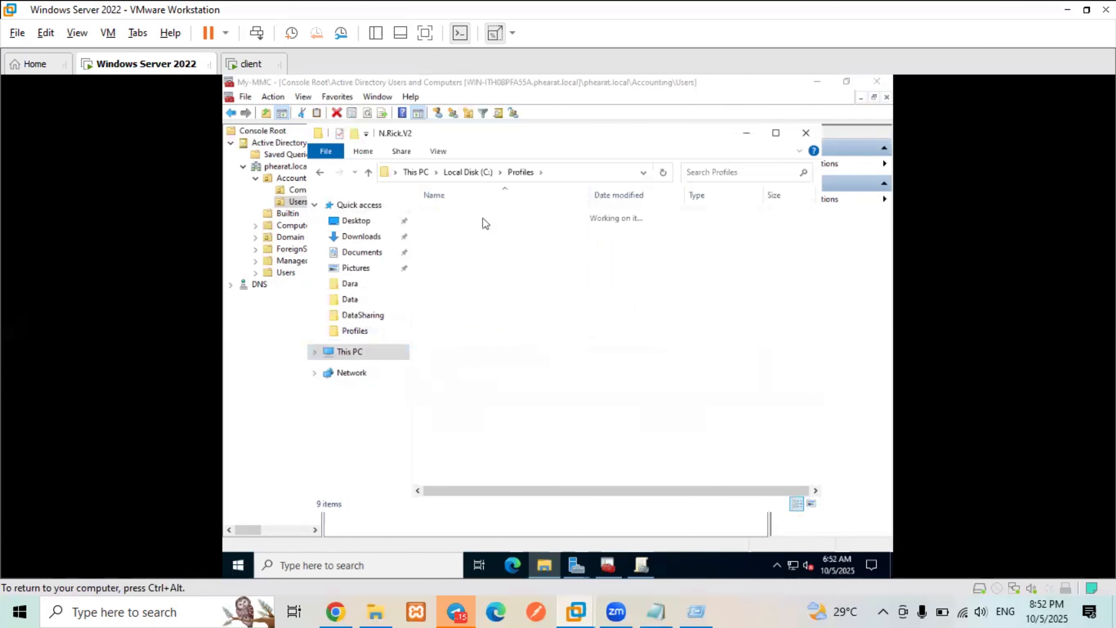
double_click(482, 249)
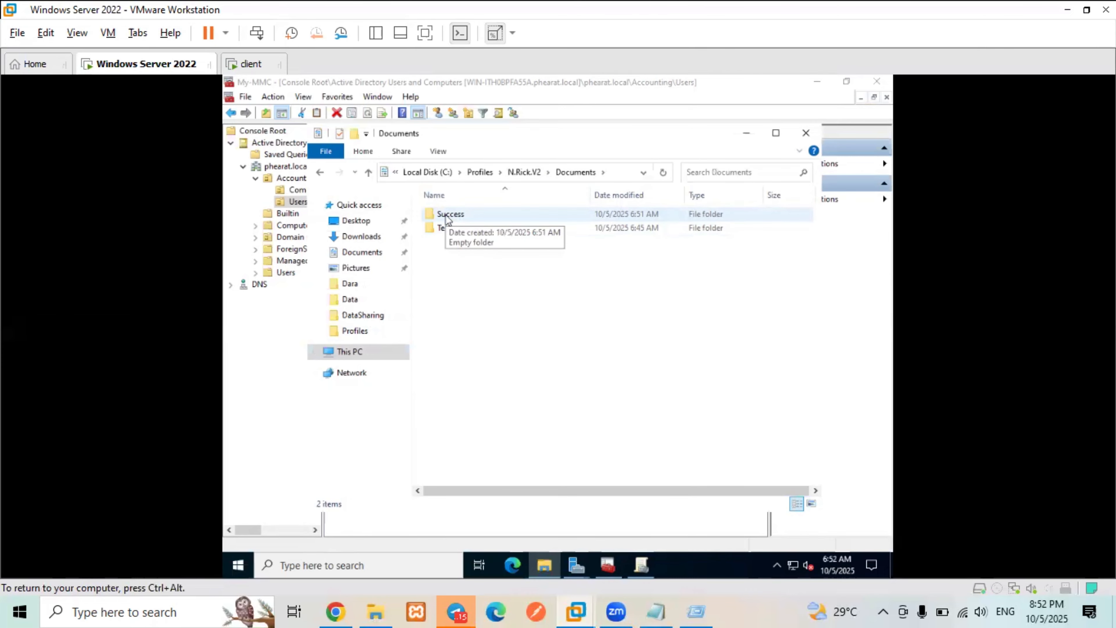
click(251, 65)
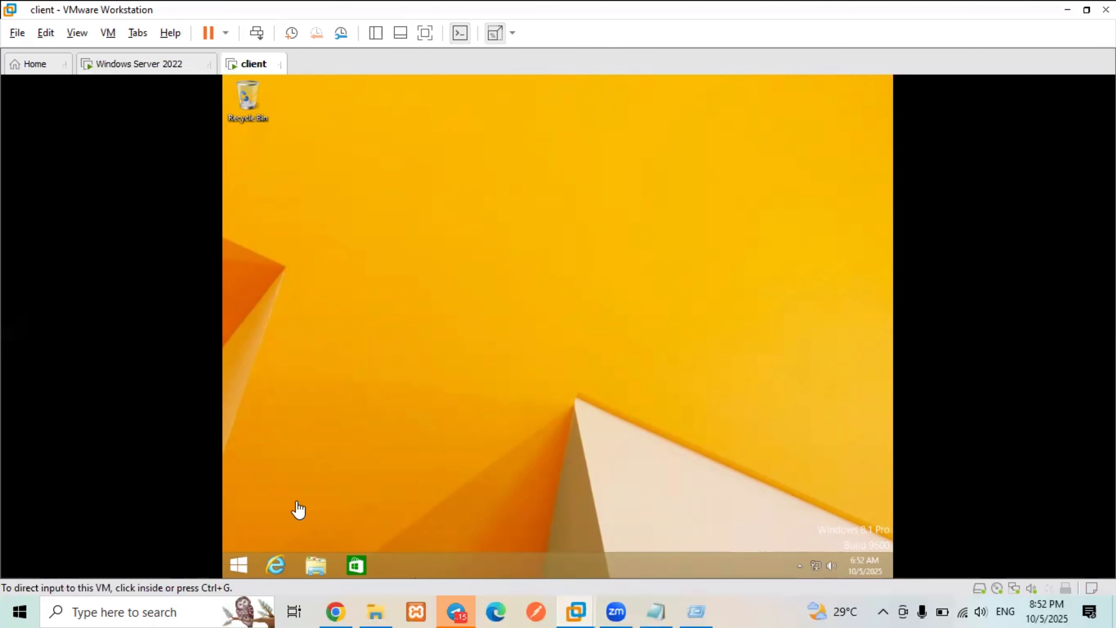
click(397, 429)
key(super+r)
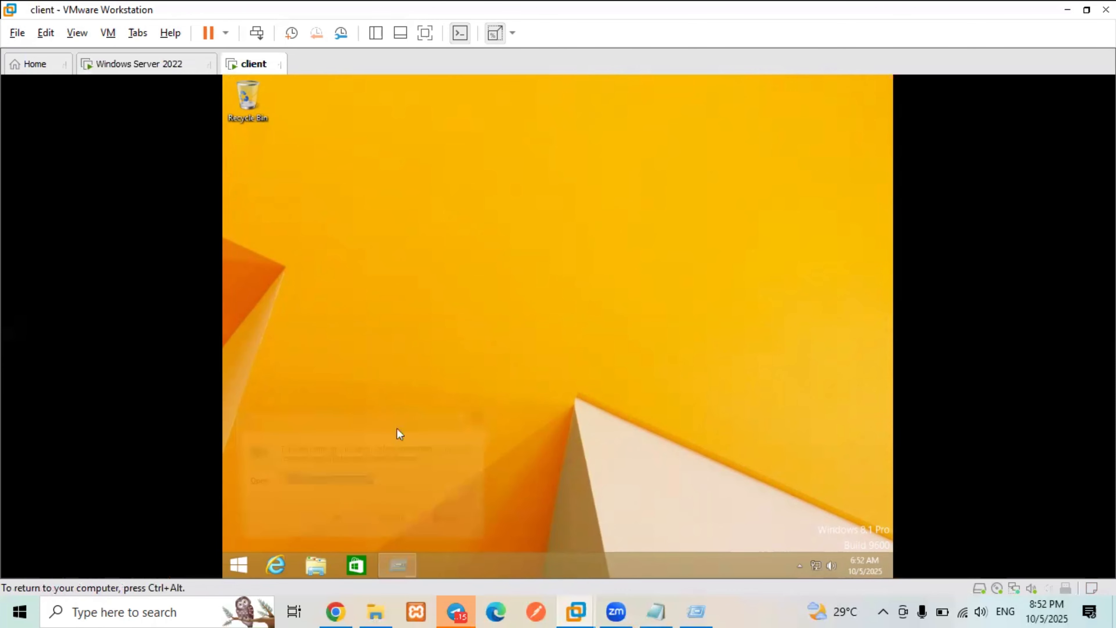
key(Return)
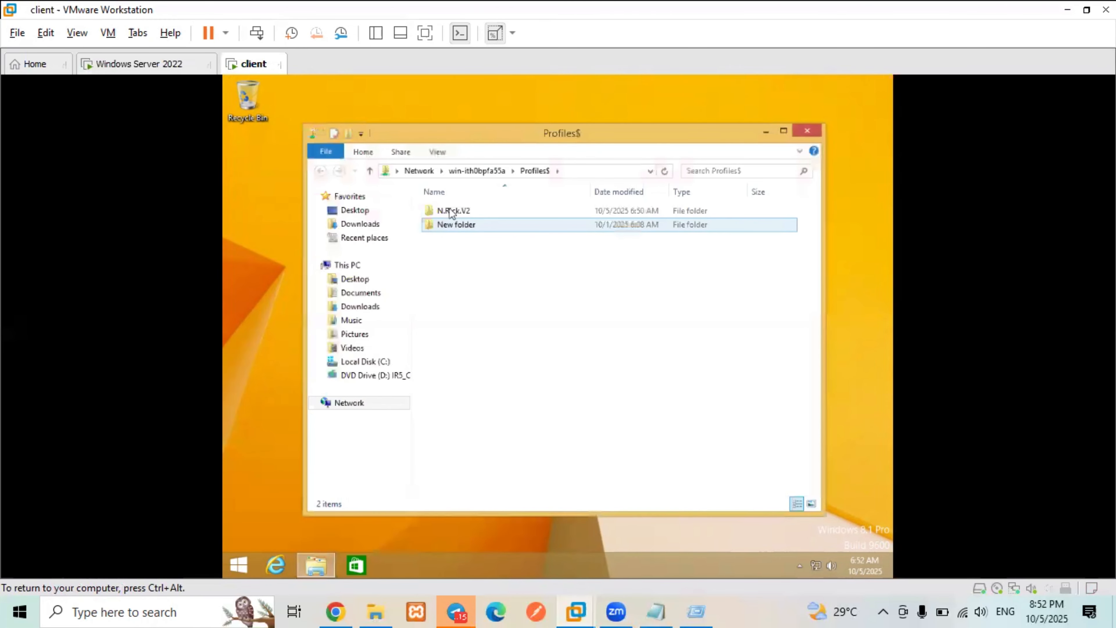
double_click(449, 210)
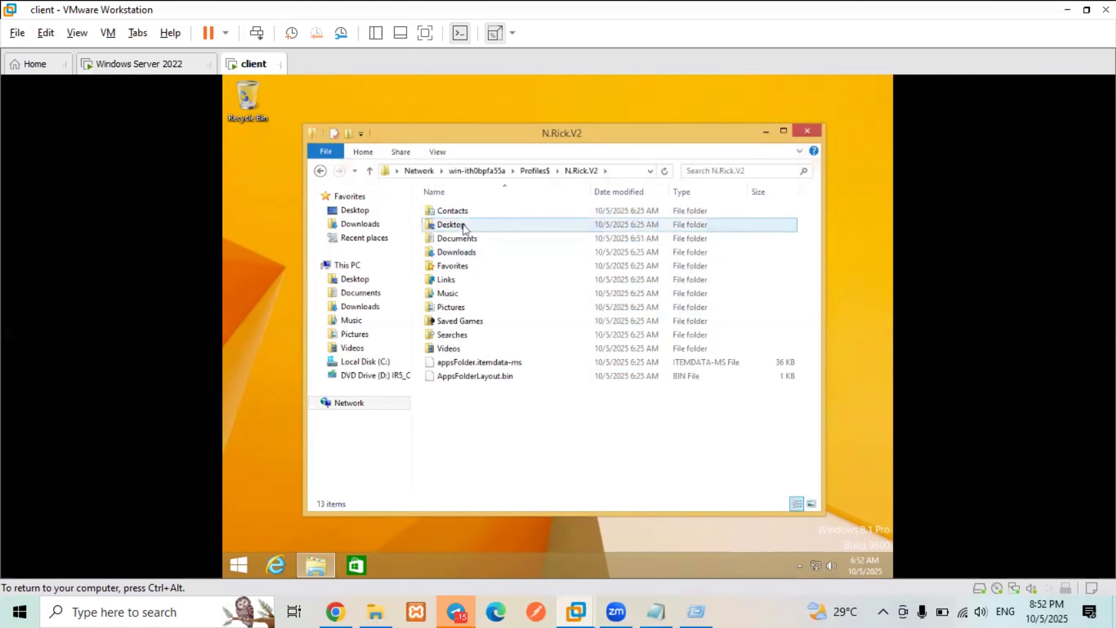
click(470, 238)
click(471, 238)
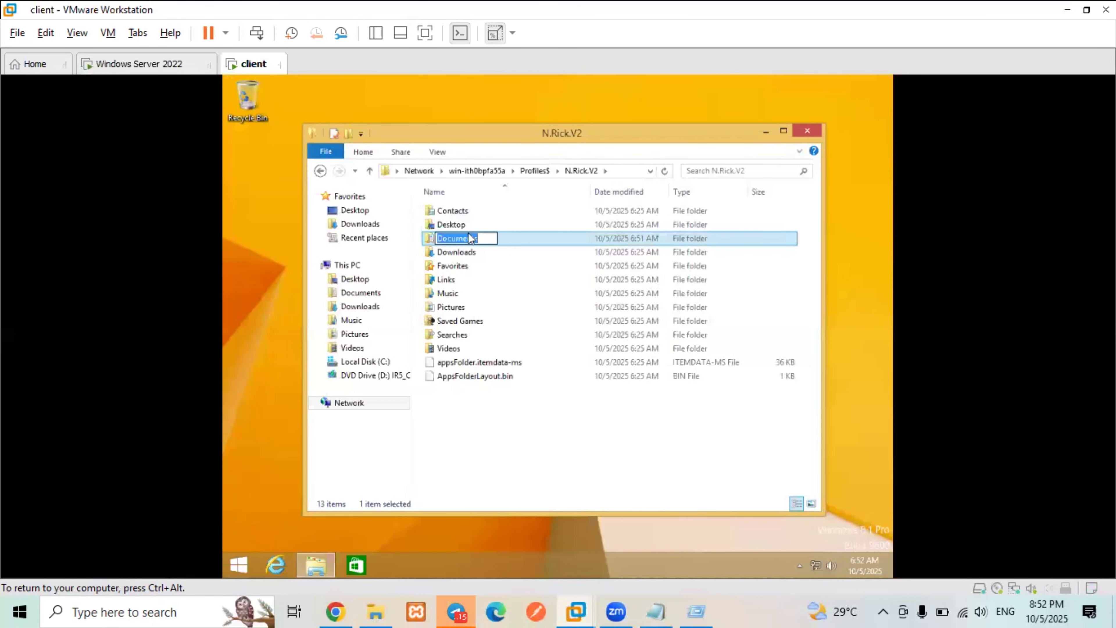
click(506, 241)
double_click(506, 240)
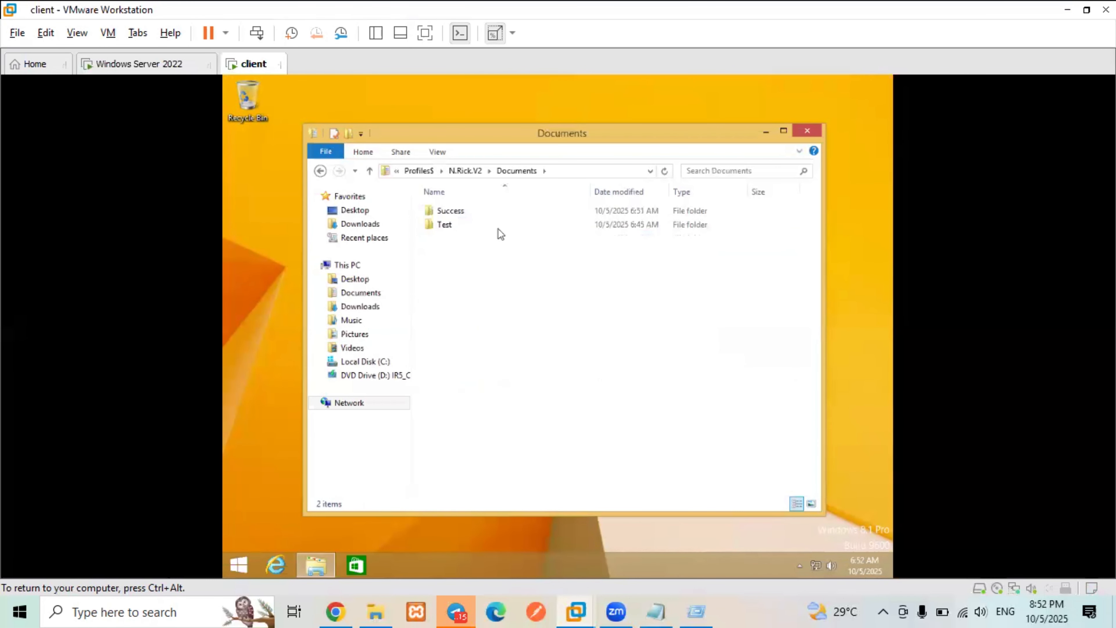
- Permanently delete the Success and Test folders, then go up to the share list and close Explorer
click(460, 213)
shift+click(463, 228)
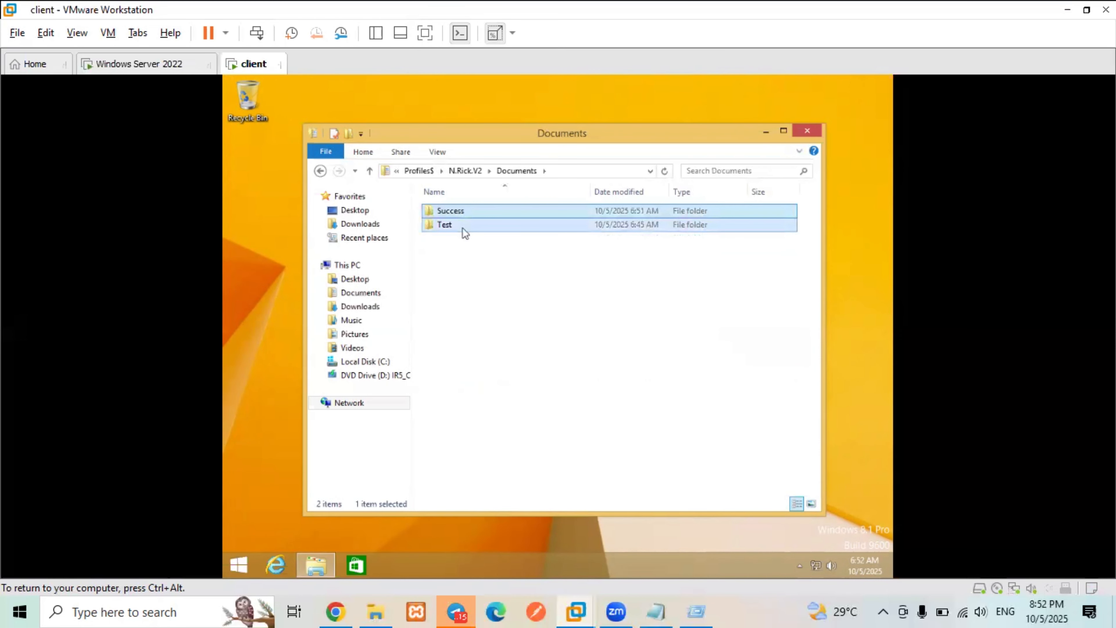
key(shift+Delete)
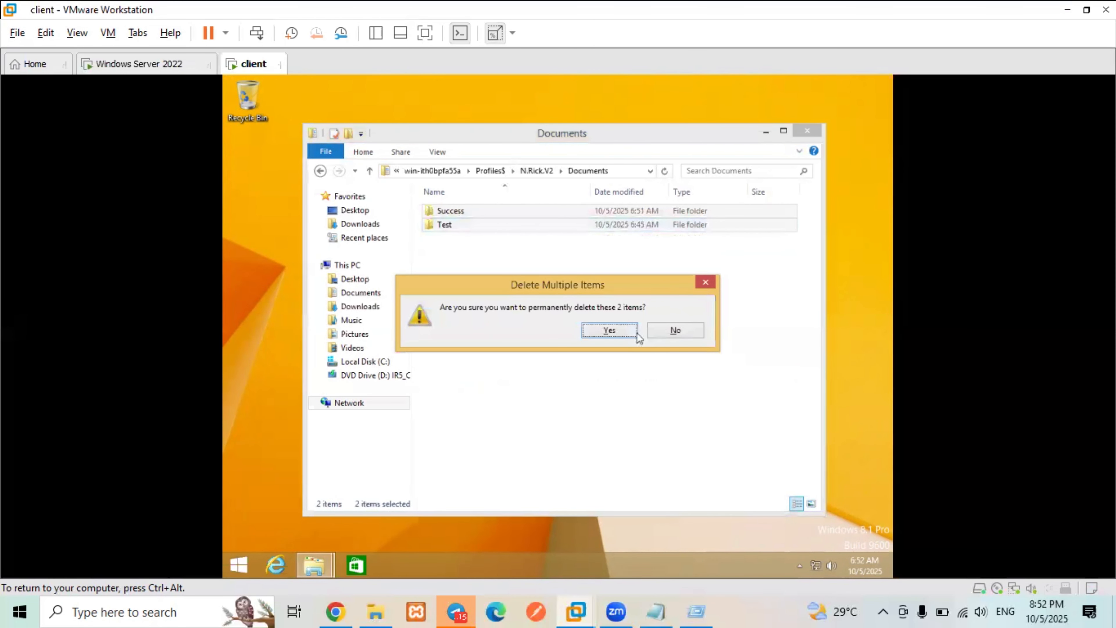
click(632, 337)
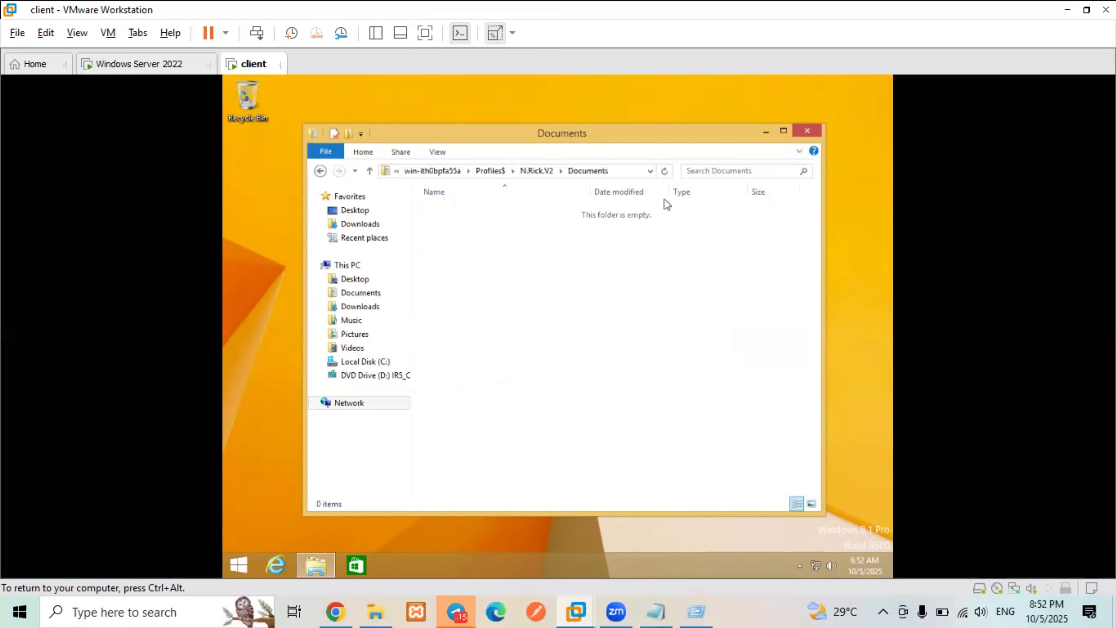
click(370, 172)
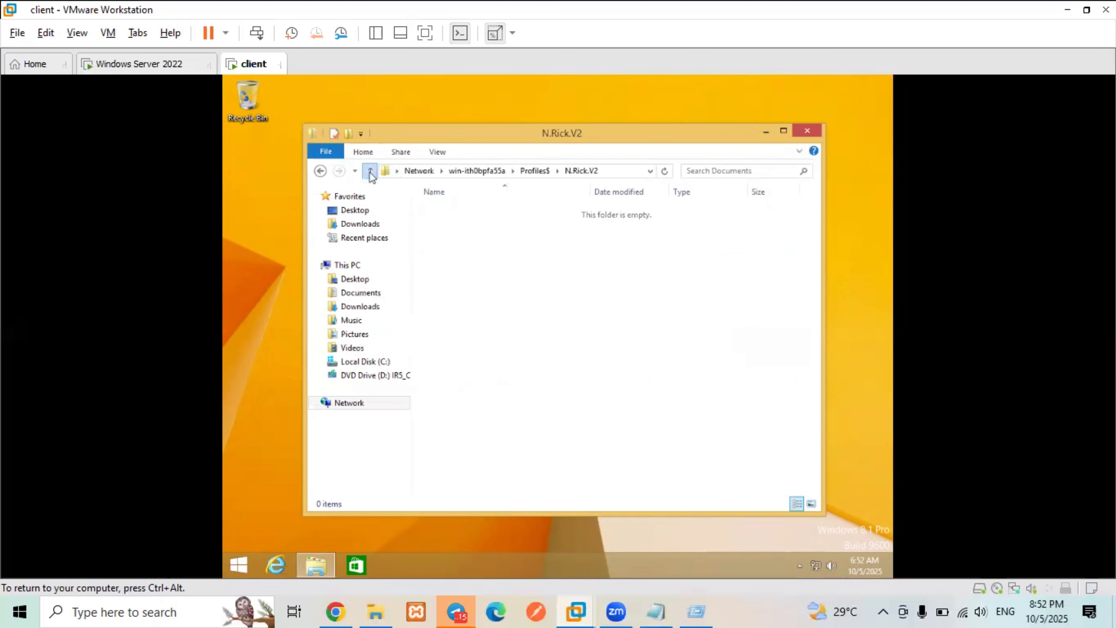
click(370, 172)
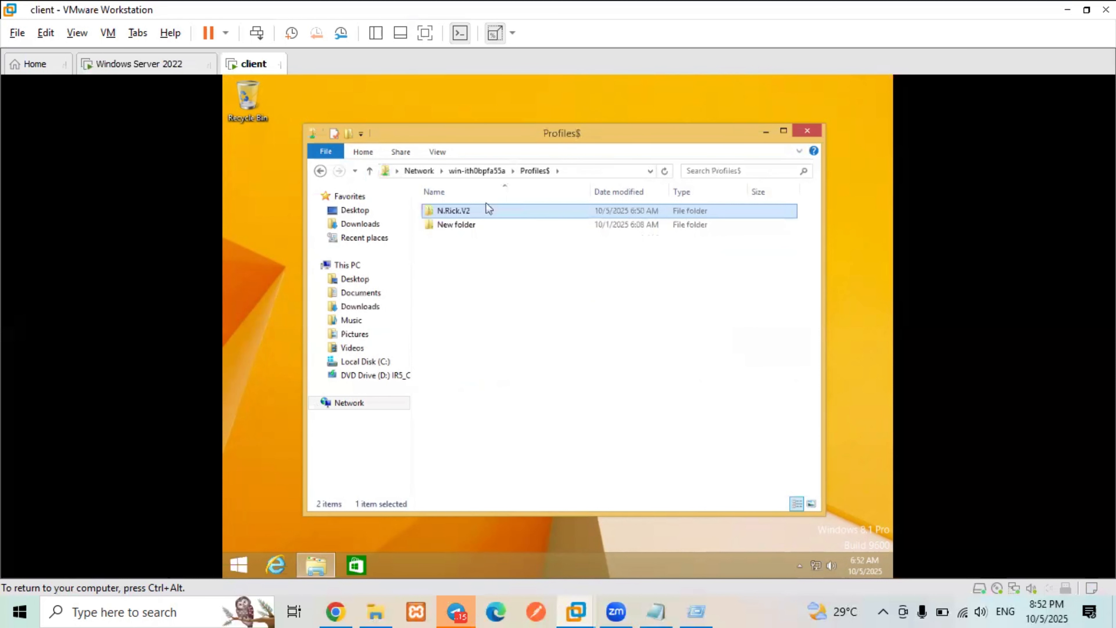
click(498, 172)
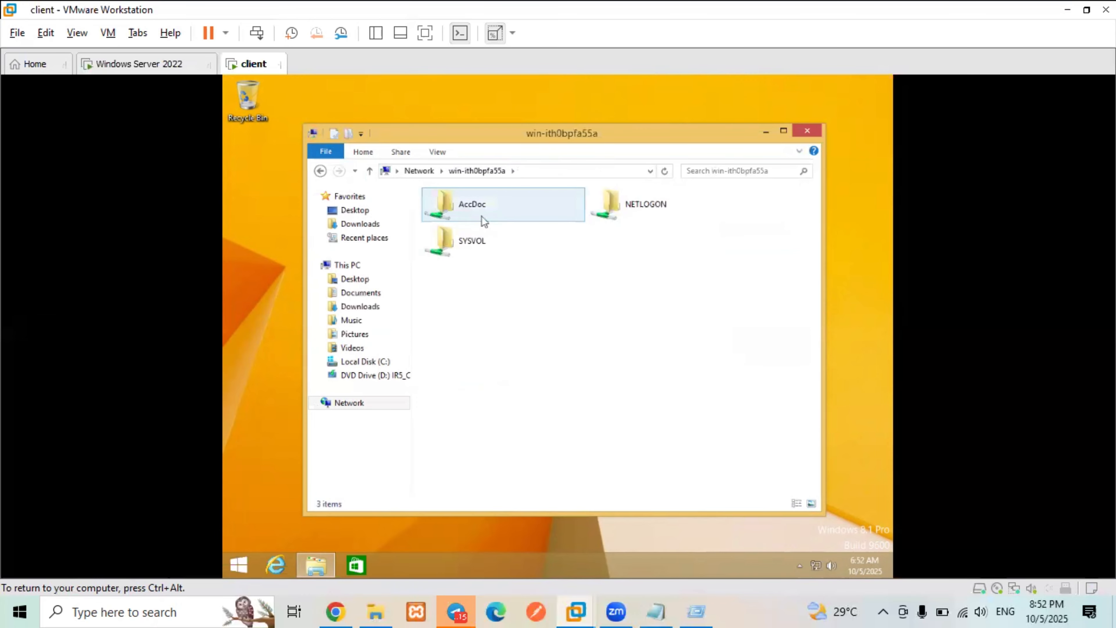
click(801, 132)
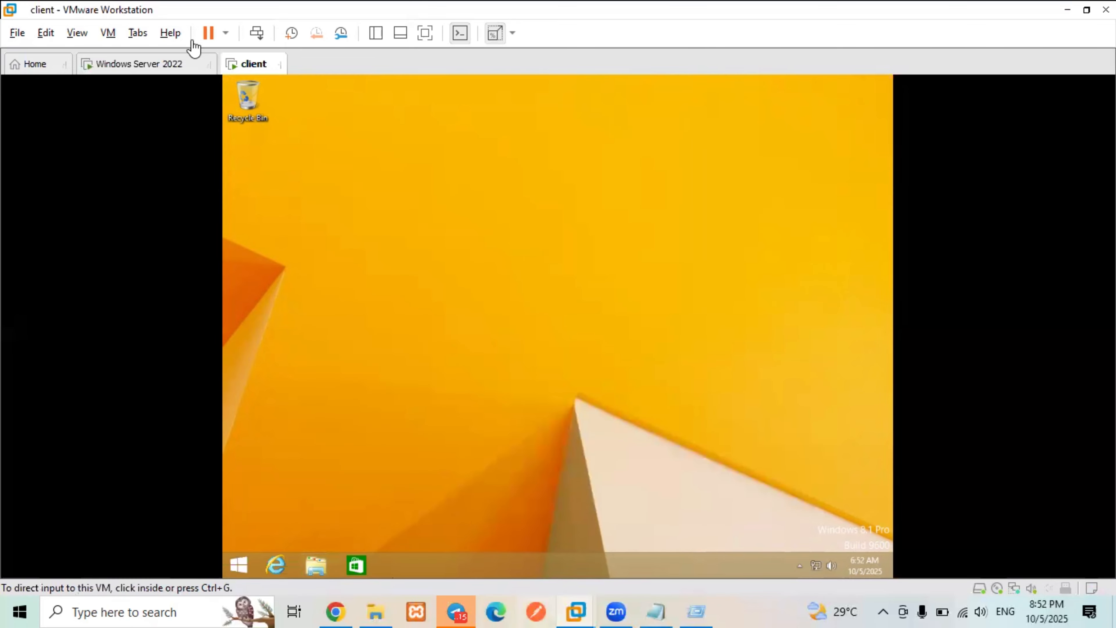
- On the Windows Server 2022 VM, open the Run box and dismiss its history list, then return to the client VM
click(128, 63)
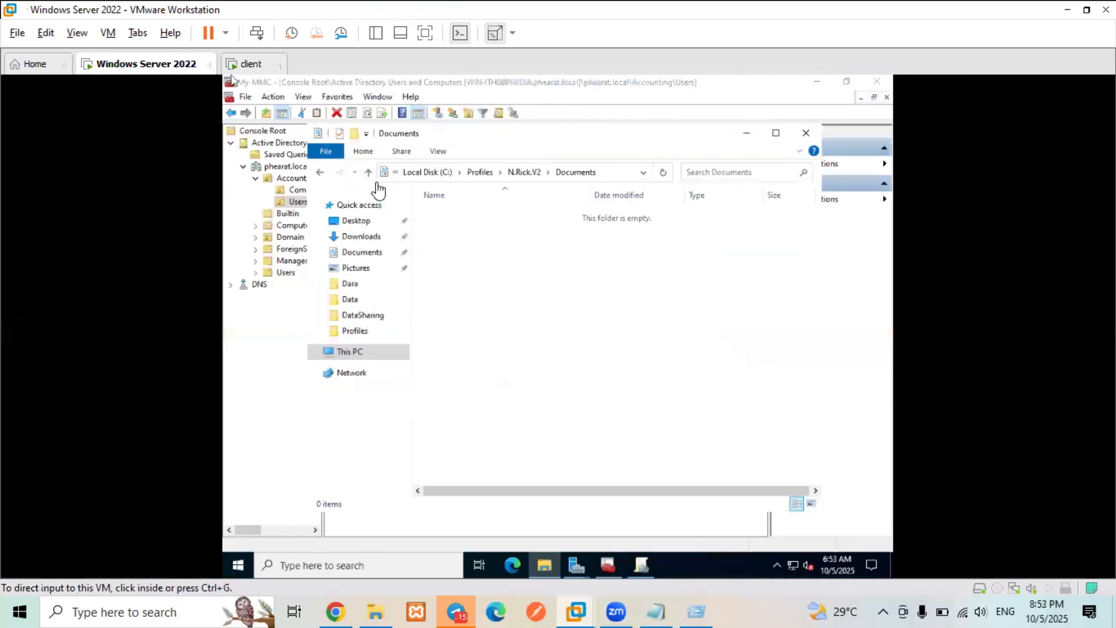
click(571, 178)
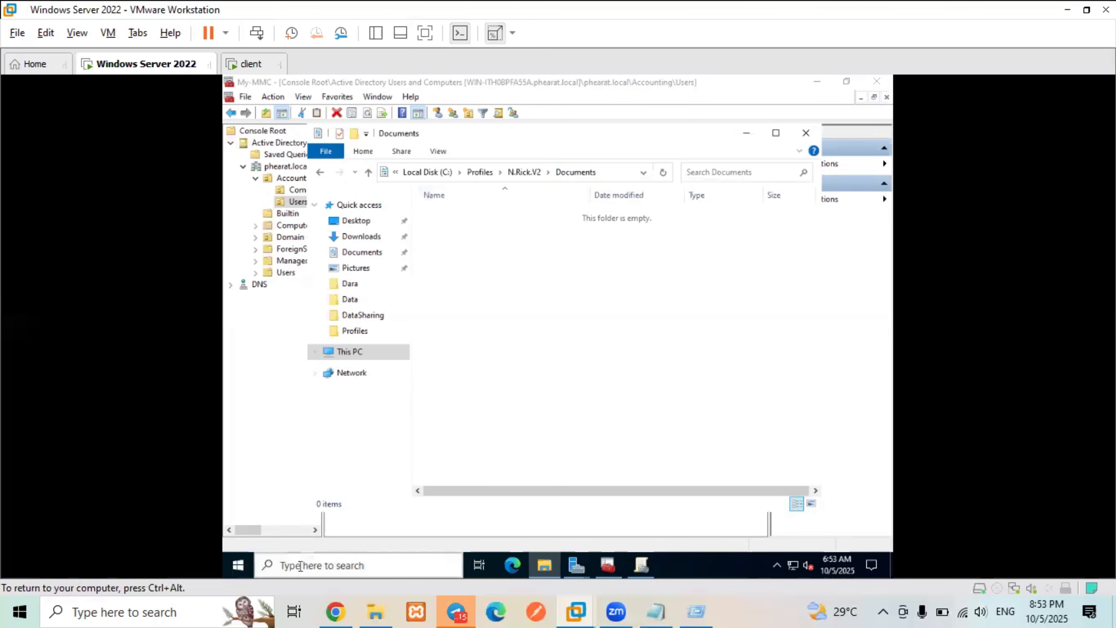
click(241, 570)
key(super+r)
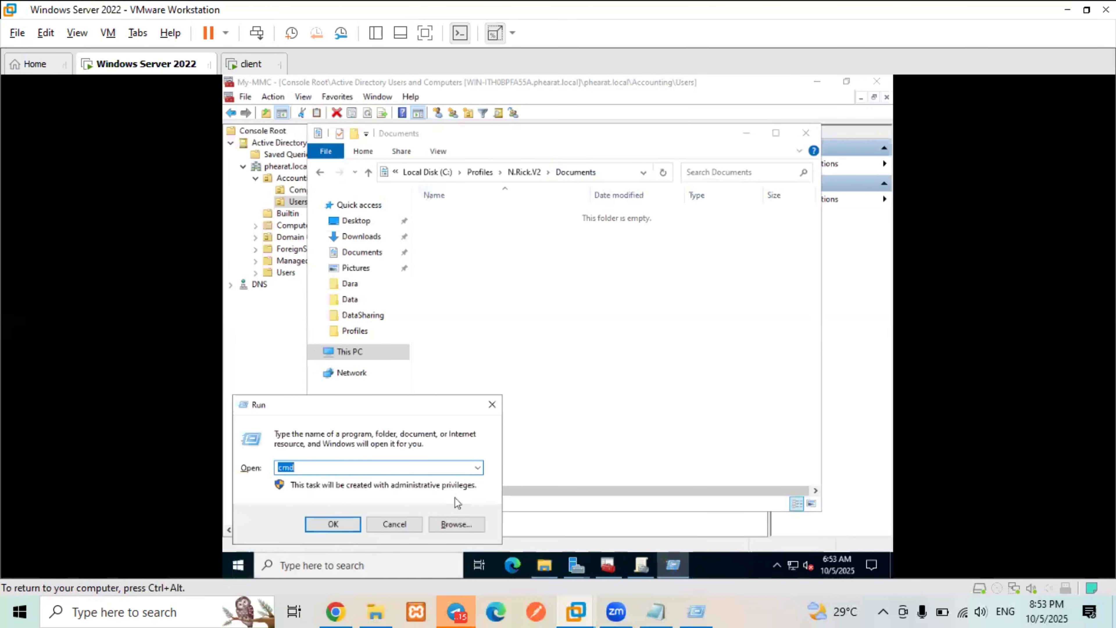
click(478, 469)
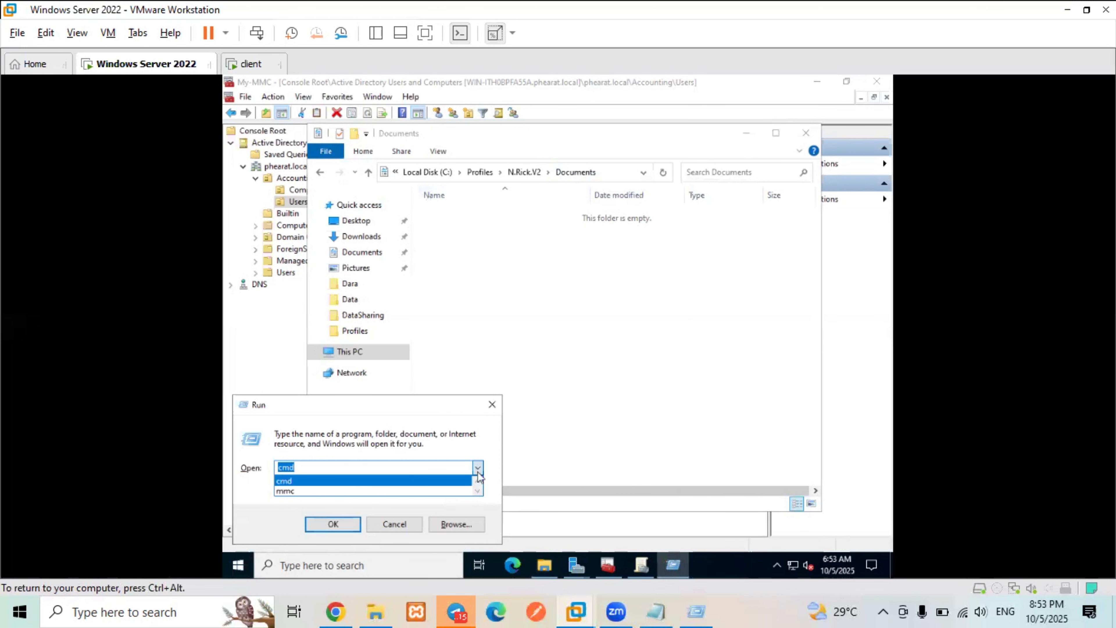
click(485, 300)
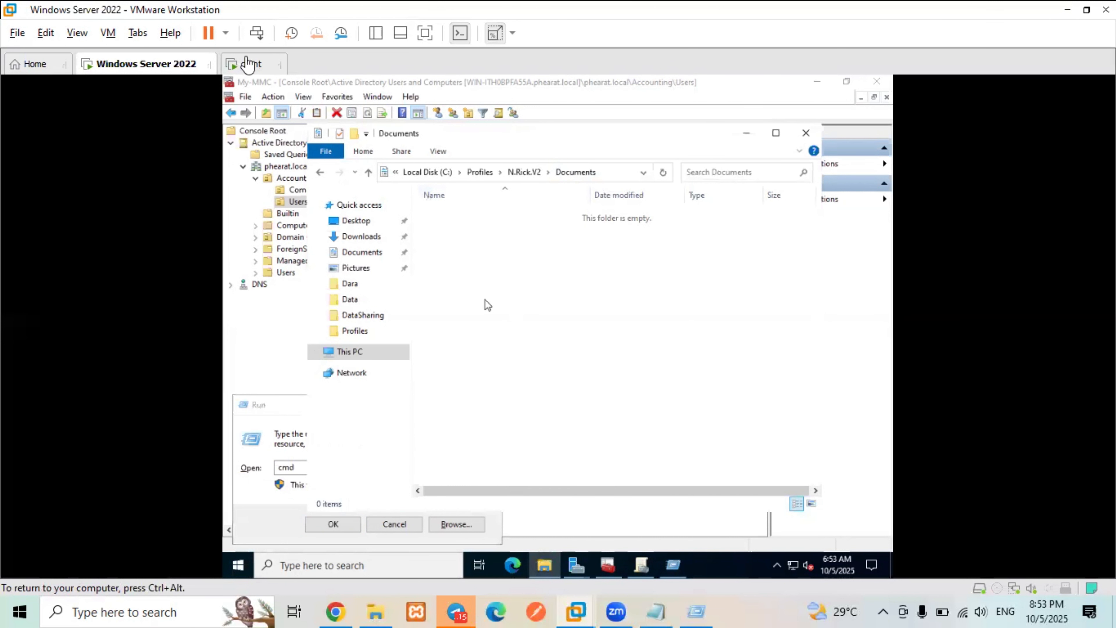
click(248, 63)
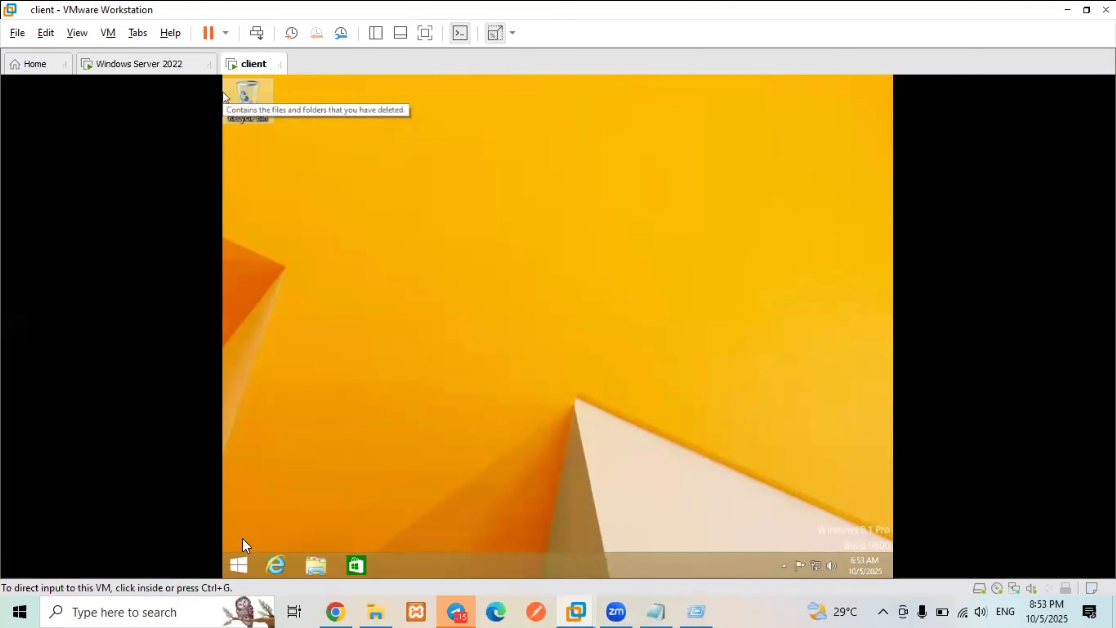
- On the client, run sysdm.cpl from the Run box history
key(super+r)
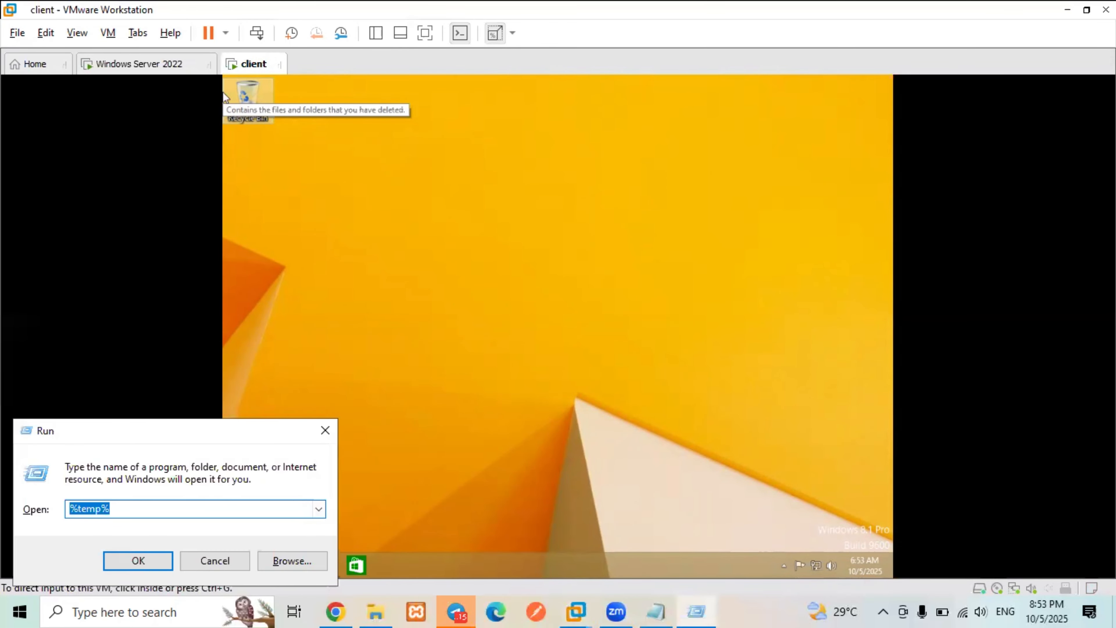
click(424, 409)
key(super+r)
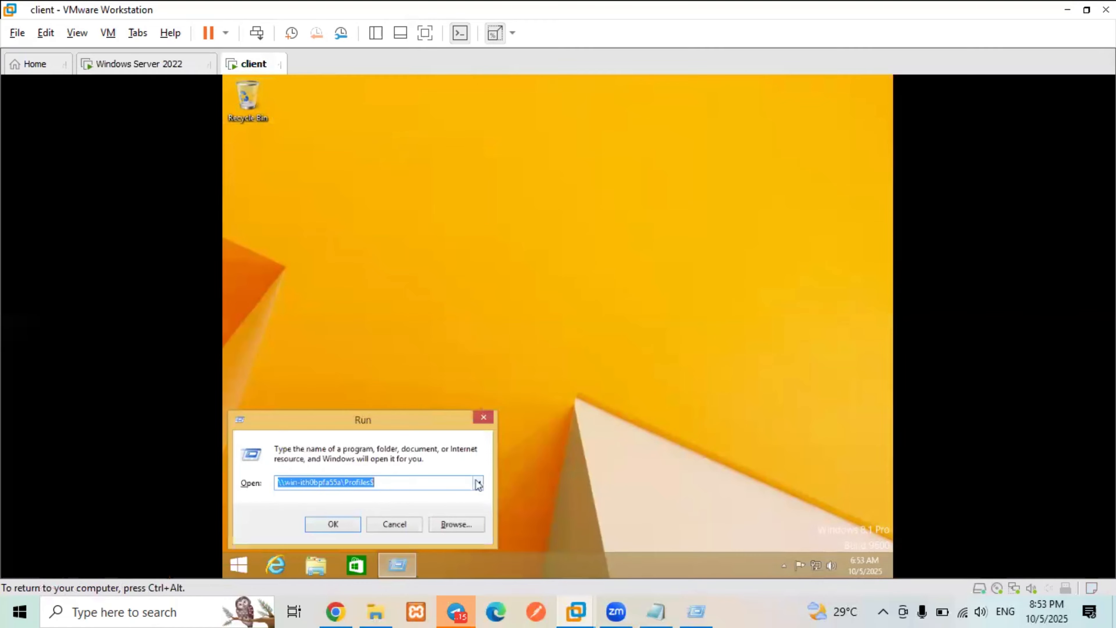
click(478, 484)
click(385, 520)
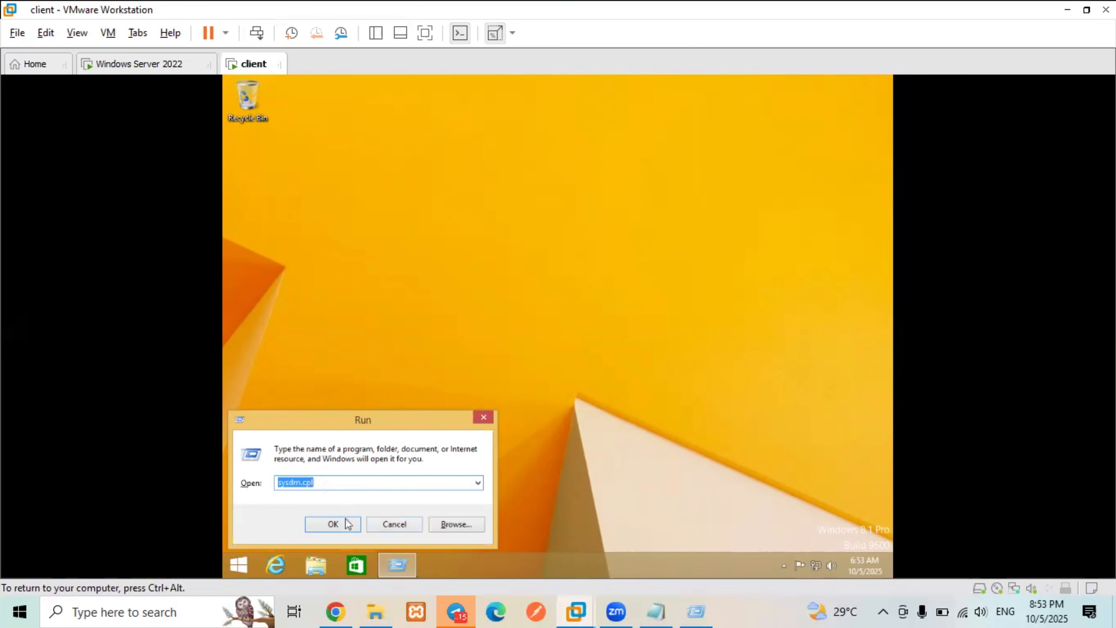
click(333, 524)
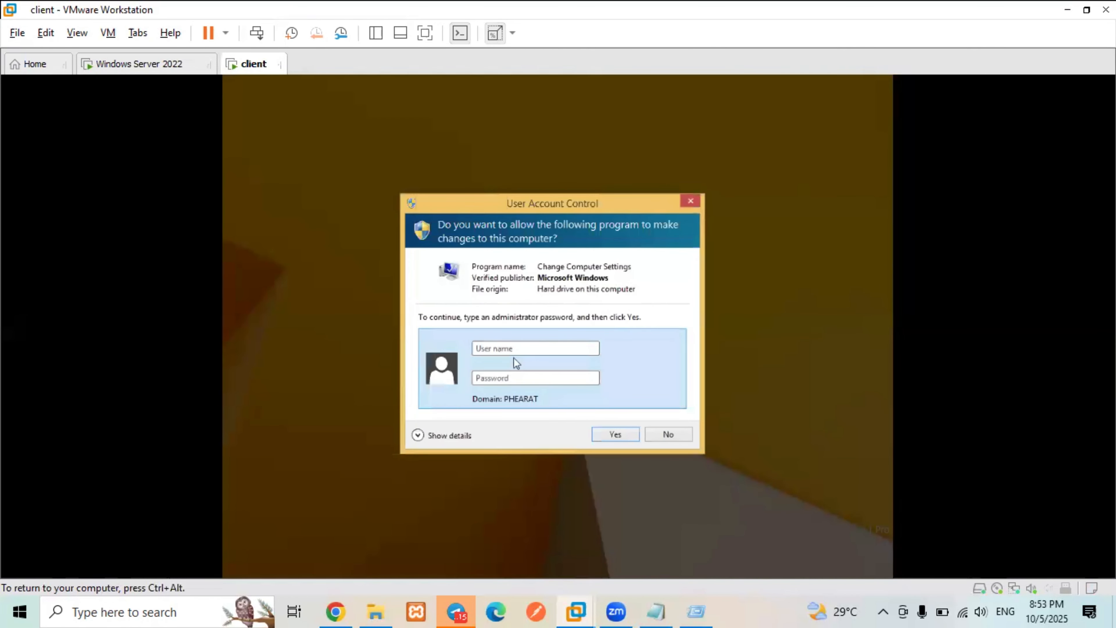
- Approve the UAC prompt with the Administrator user name and its password
key(BackSpace)
text(Adm)
key(BackSpace)
text(m)
key(BackSpace)
text(min)
text(s)
text(i)
text(tra)
text(tor)
click(515, 379)
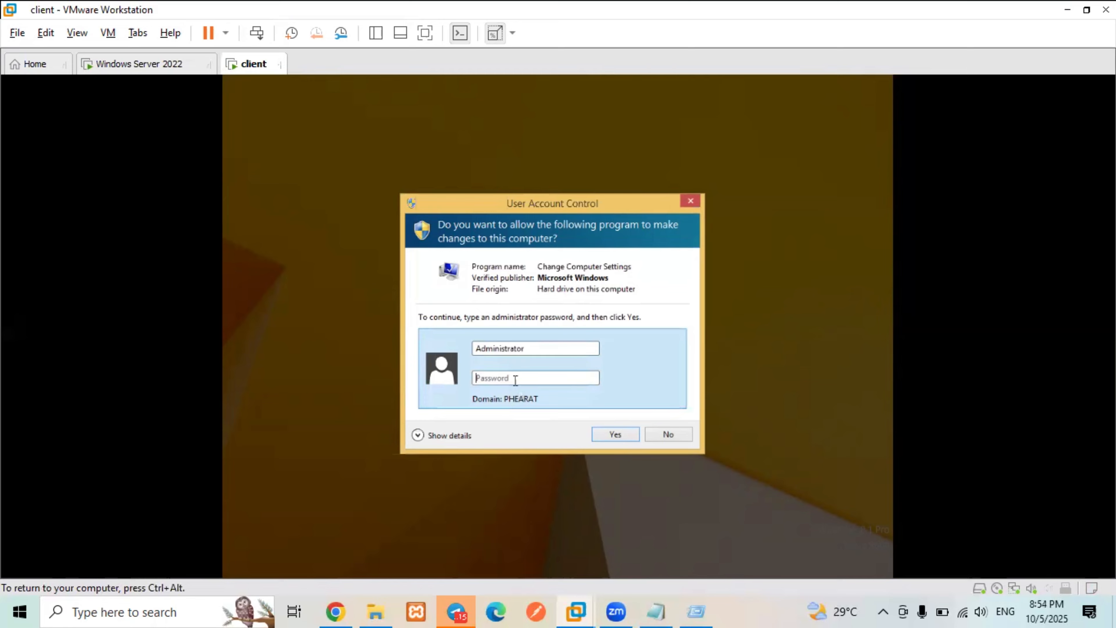
text(P)
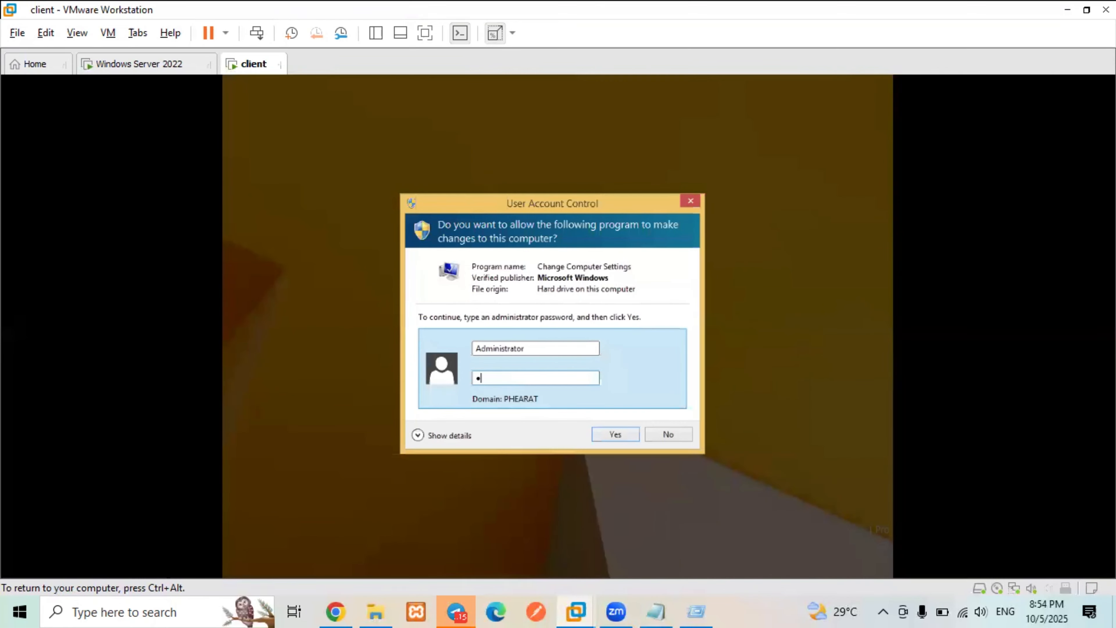
text(@ssw0rd12)
key(Return)
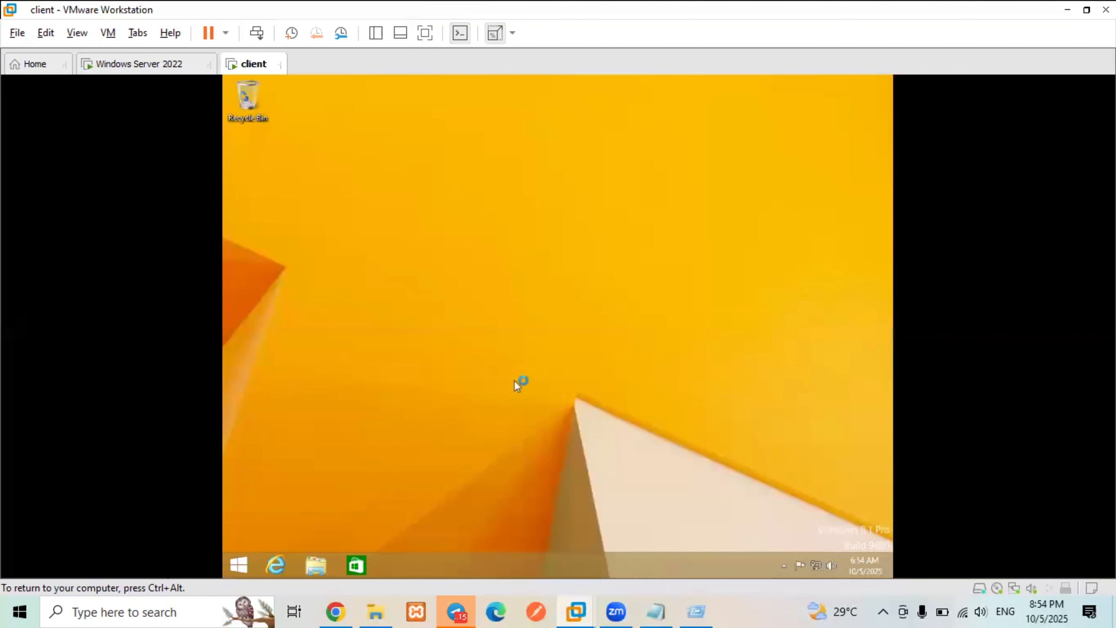
- Check under Advanced > User Profiles that the domain user's profile type is Roaming, then close System Properties unchanged
click(358, 127)
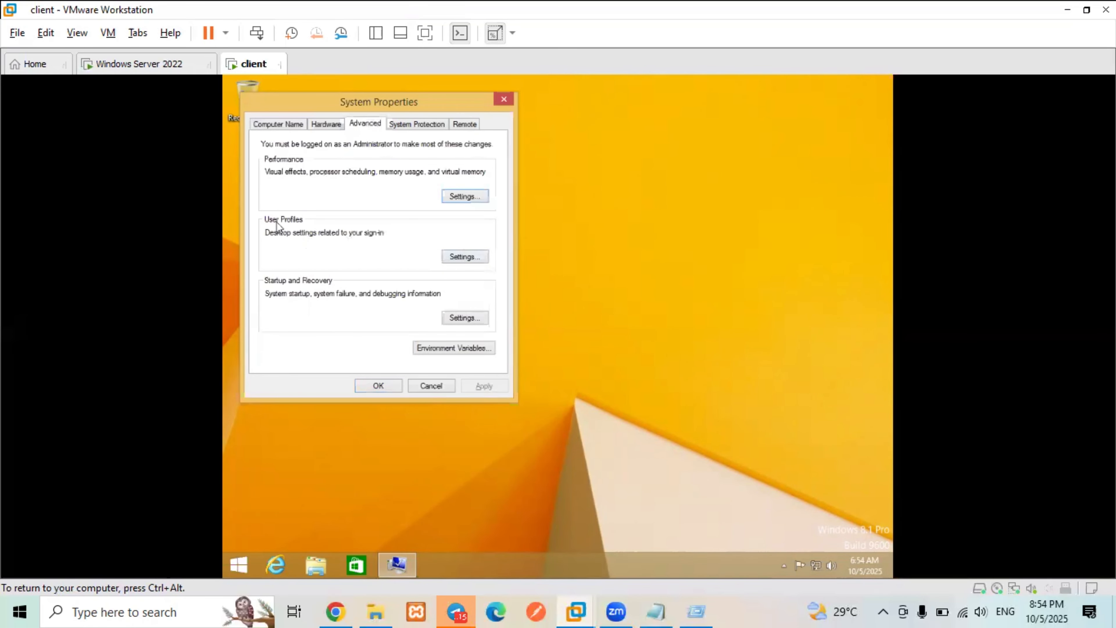
click(482, 258)
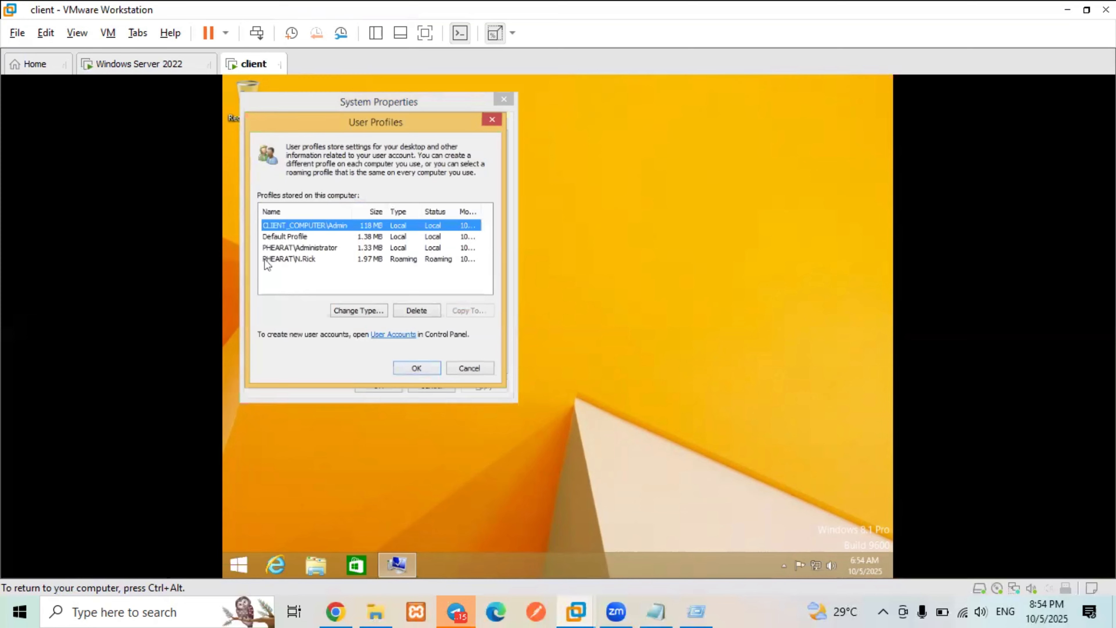
click(325, 258)
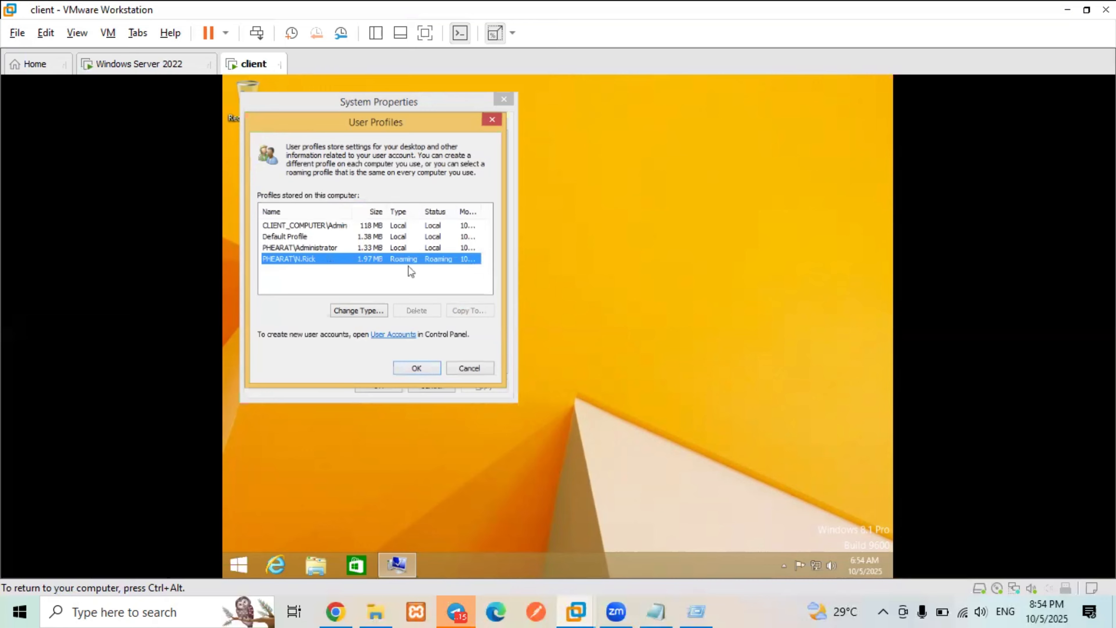
key(alt+t)
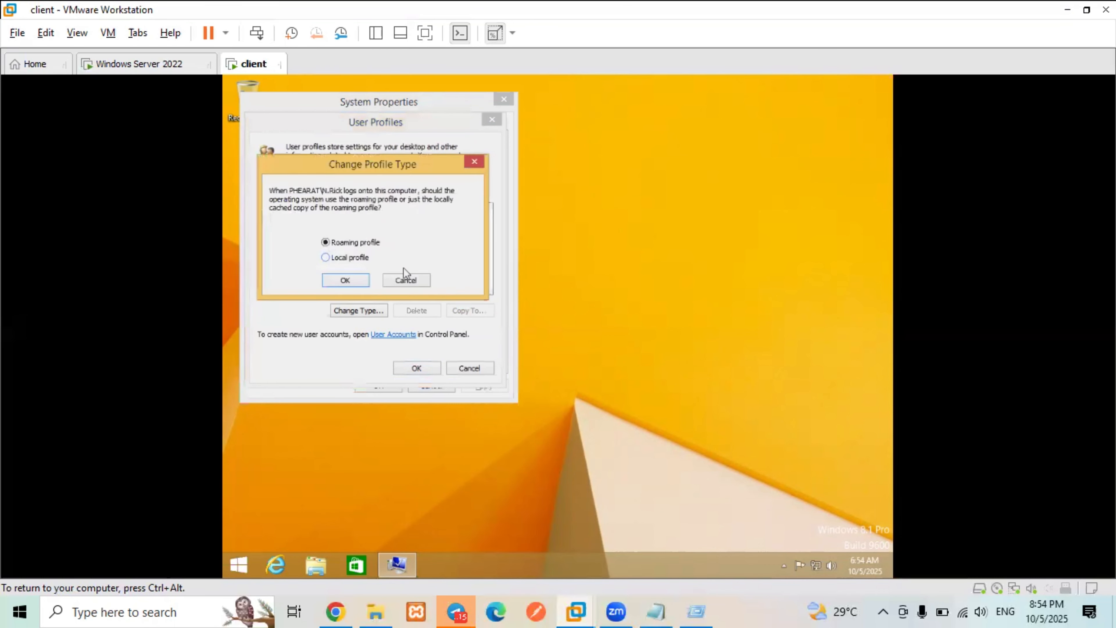
click(409, 277)
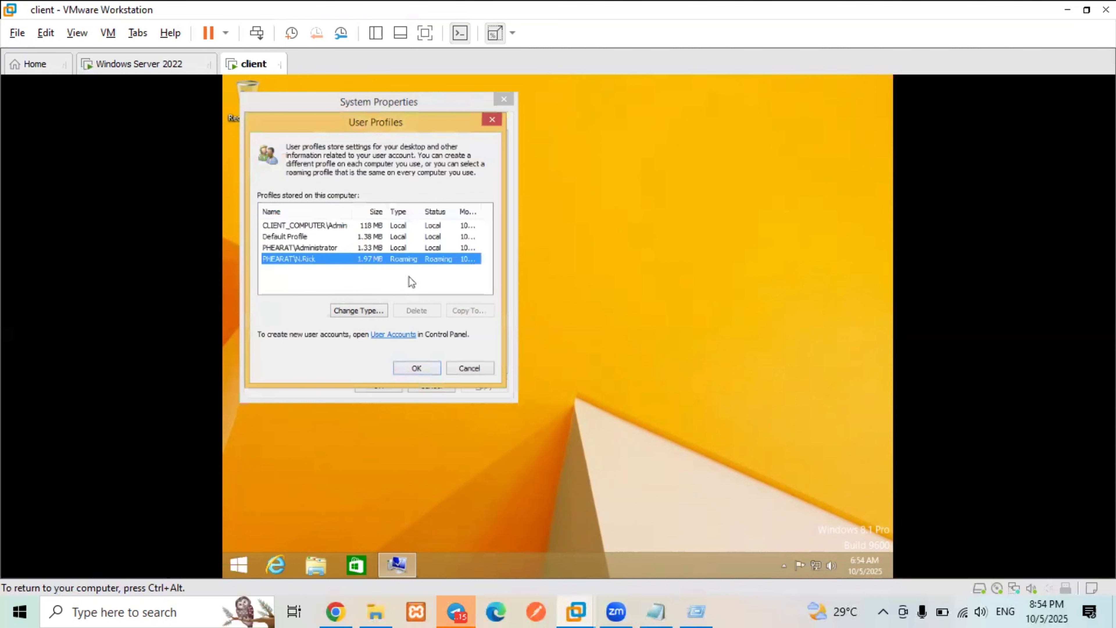
click(423, 368)
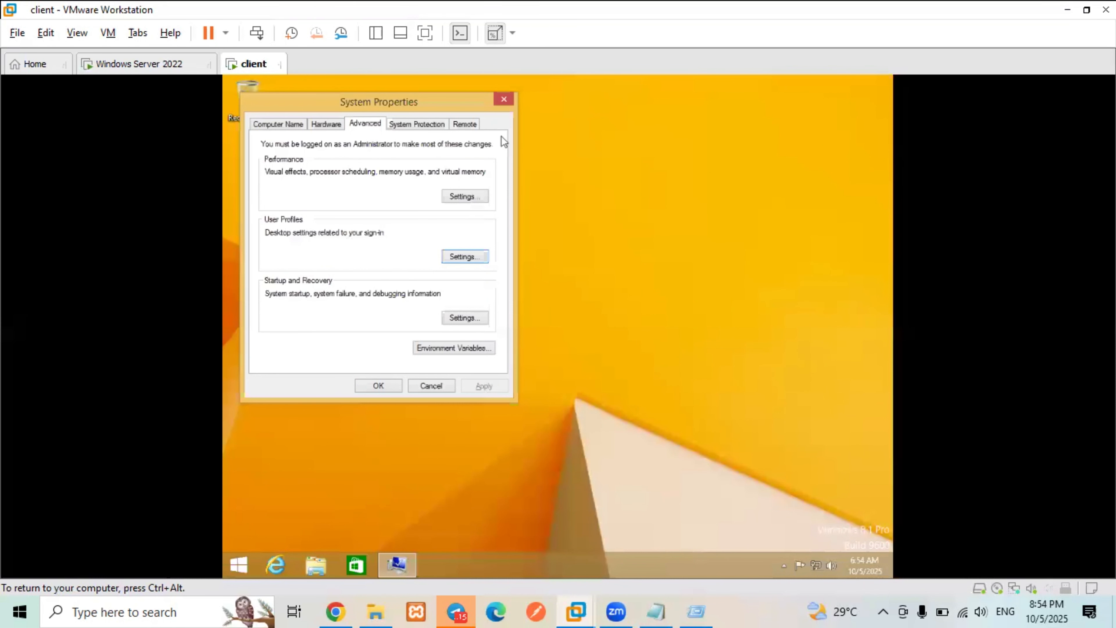
click(431, 386)
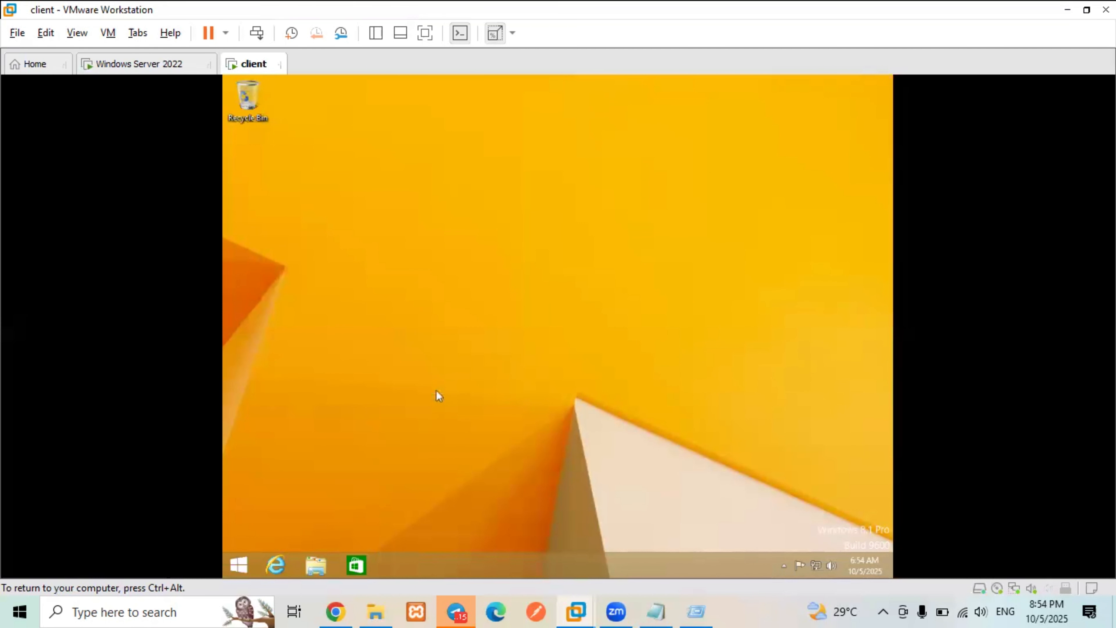
click(149, 73)
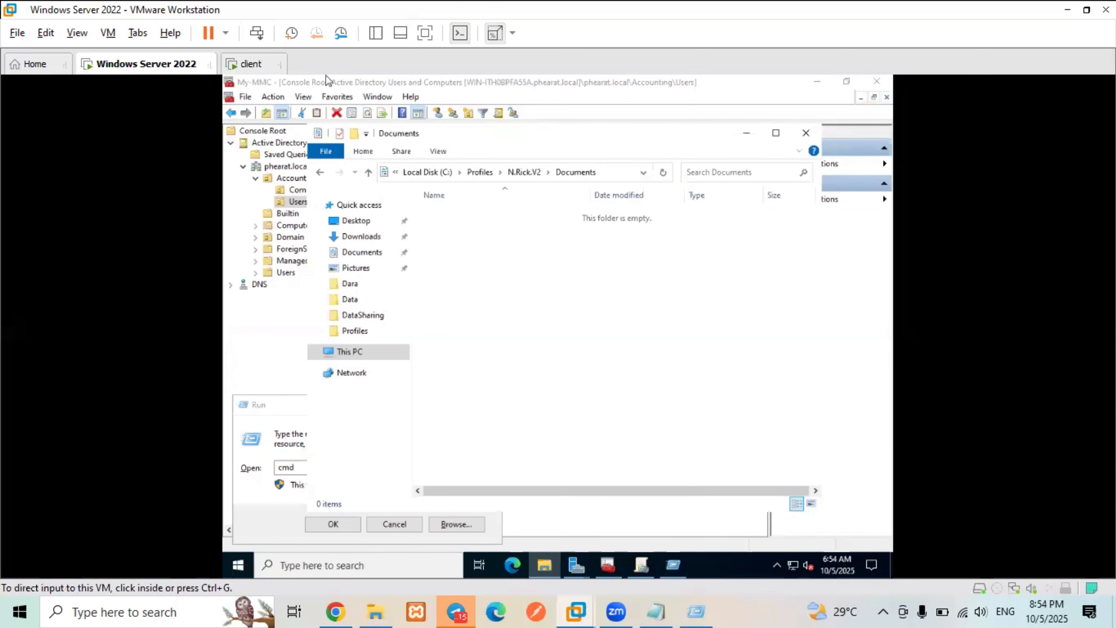
- On the server, close the MMC console without saving, minimize Server Manager, and open File Explorer at Quick access
click(881, 83)
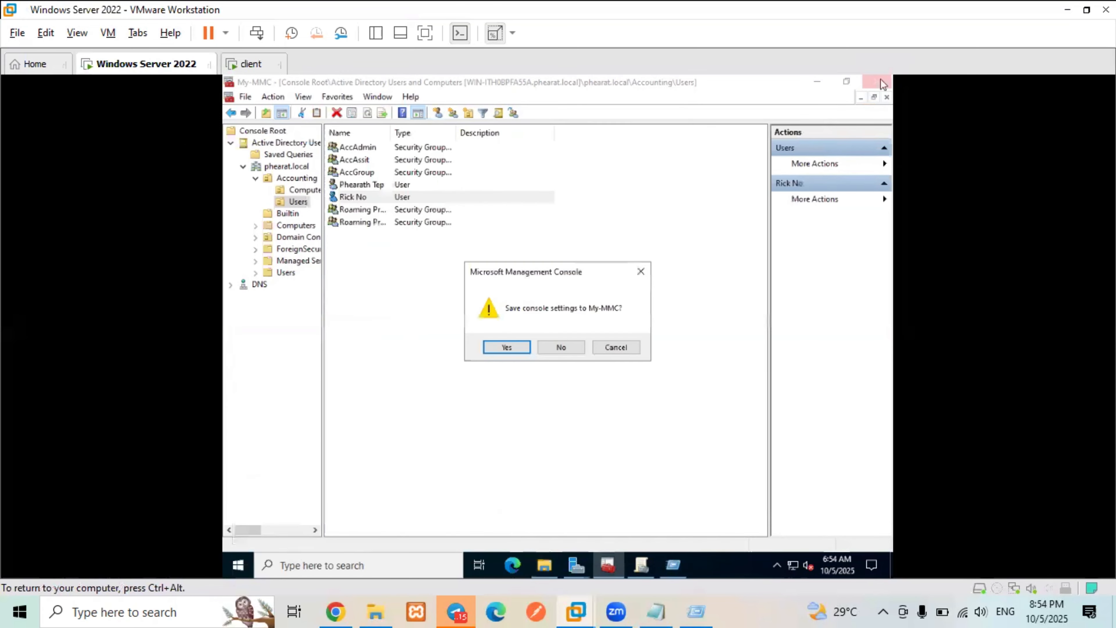
click(580, 347)
click(821, 88)
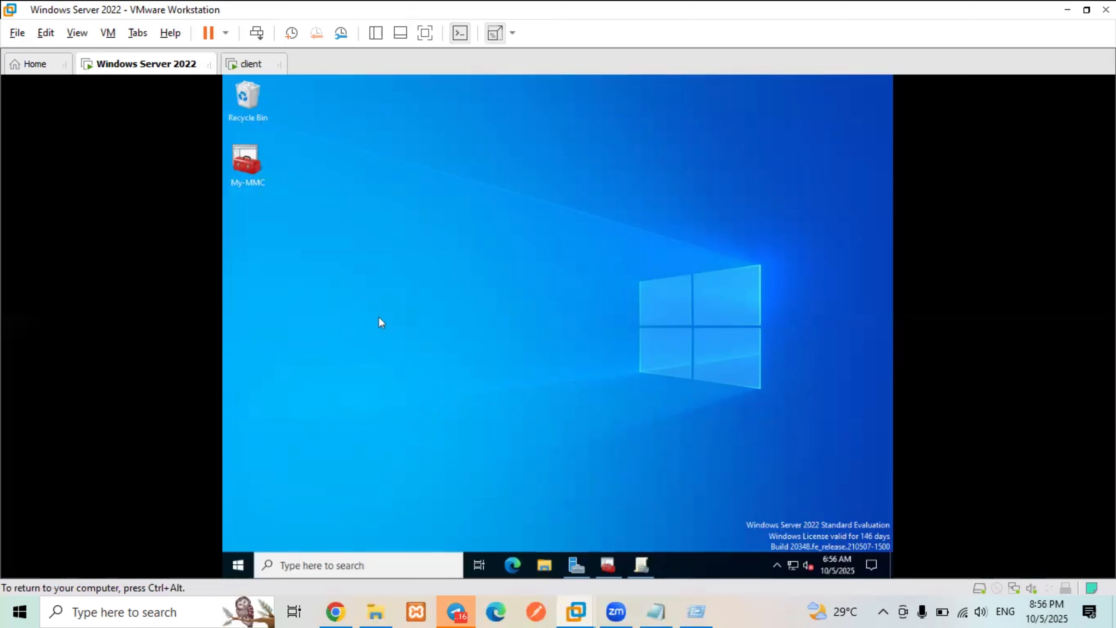
click(577, 565)
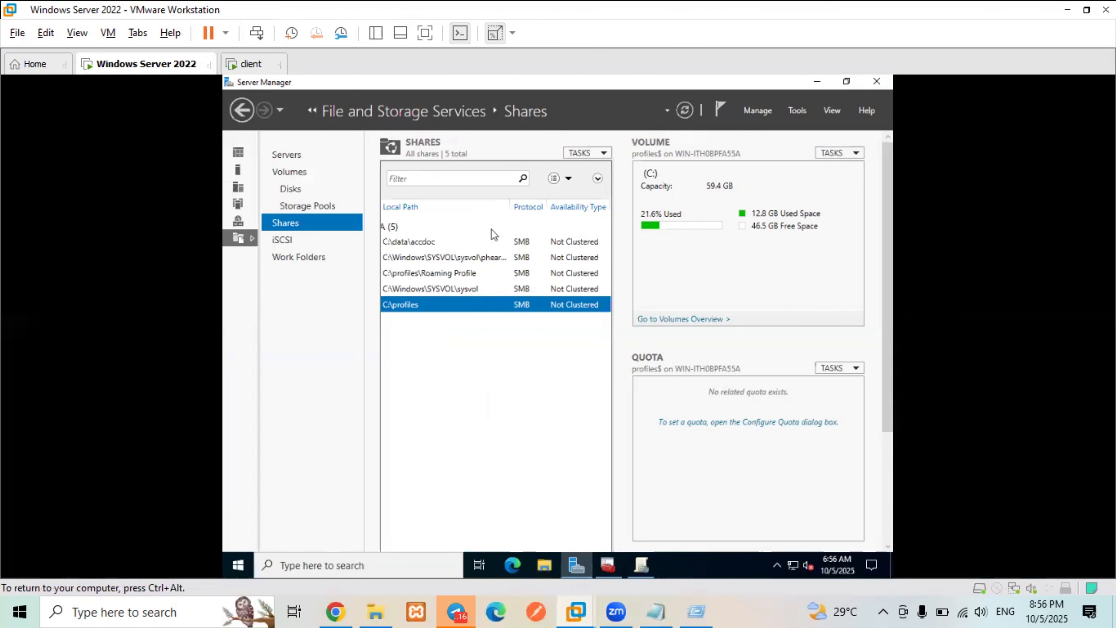
click(817, 82)
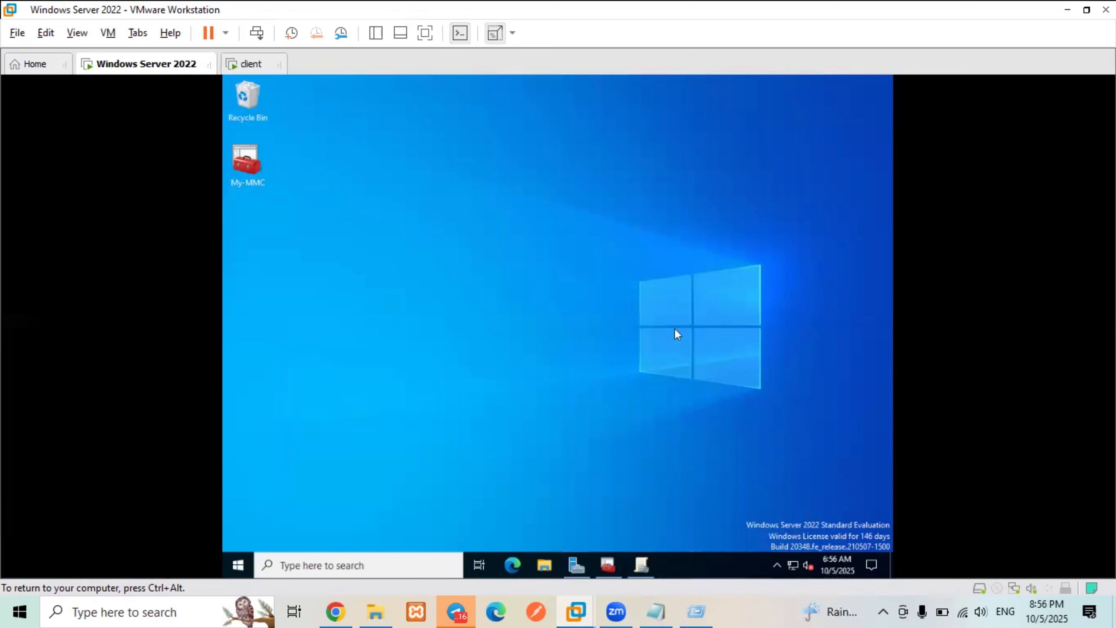
click(544, 569)
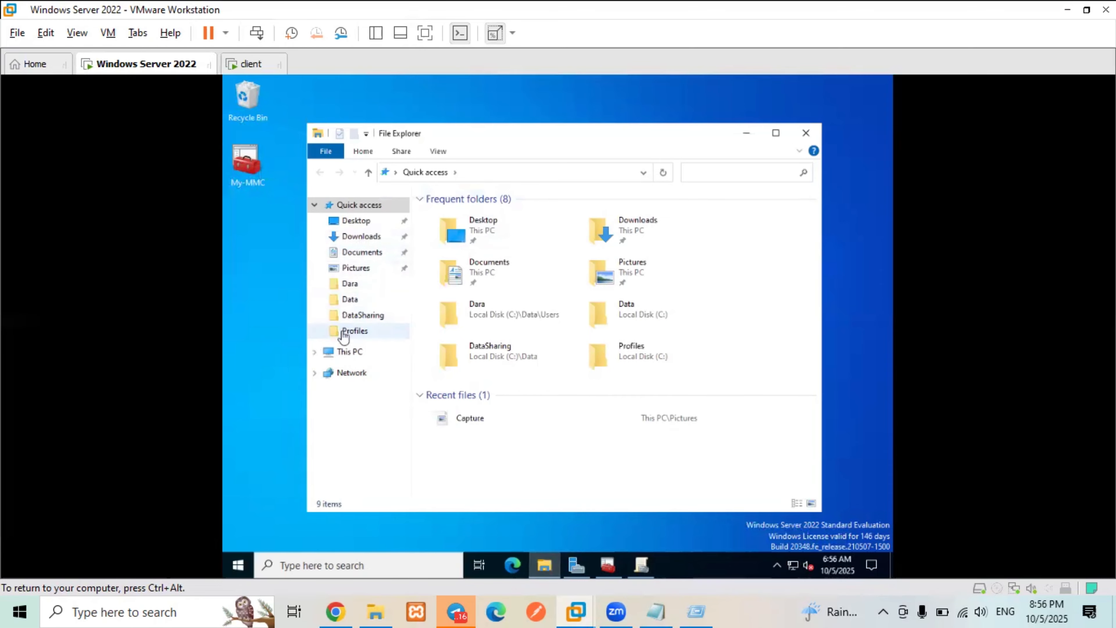
click(354, 330)
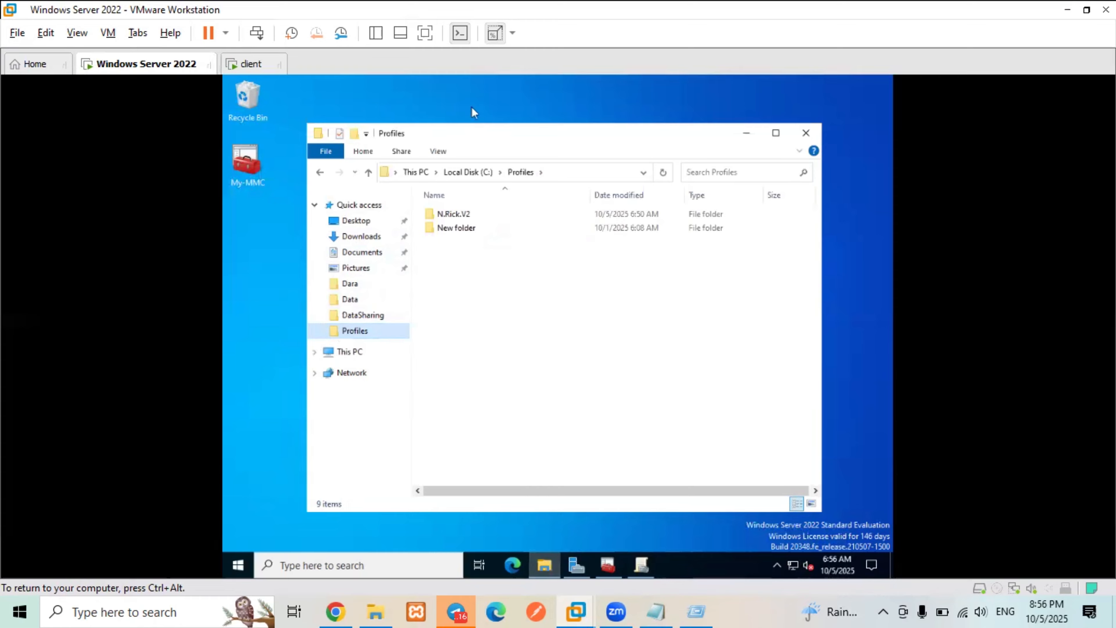
double_click(467, 213)
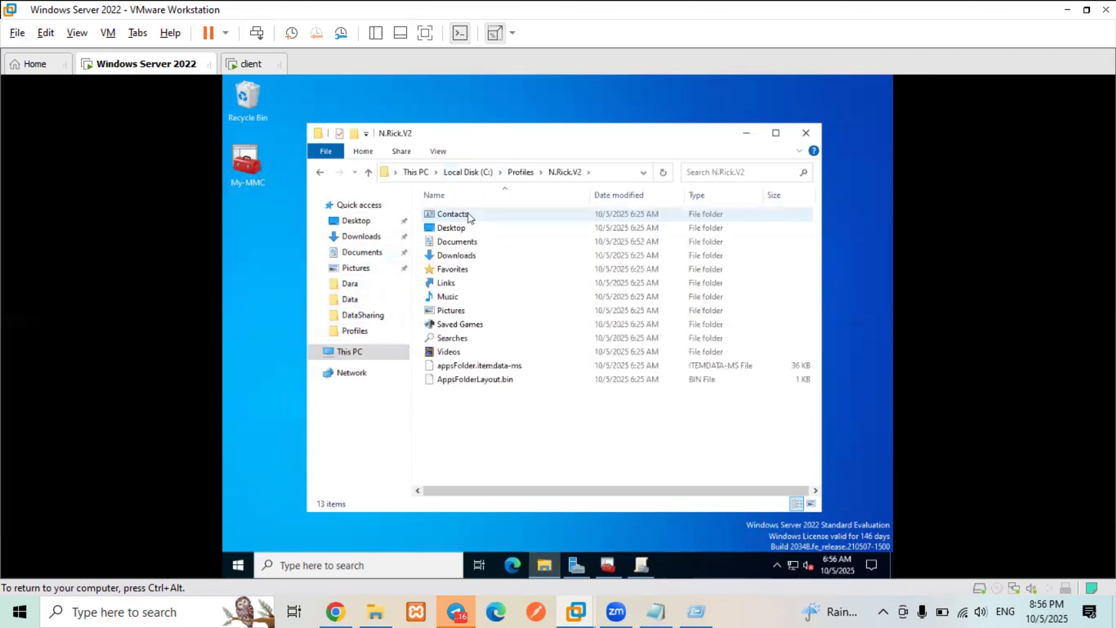
click(440, 152)
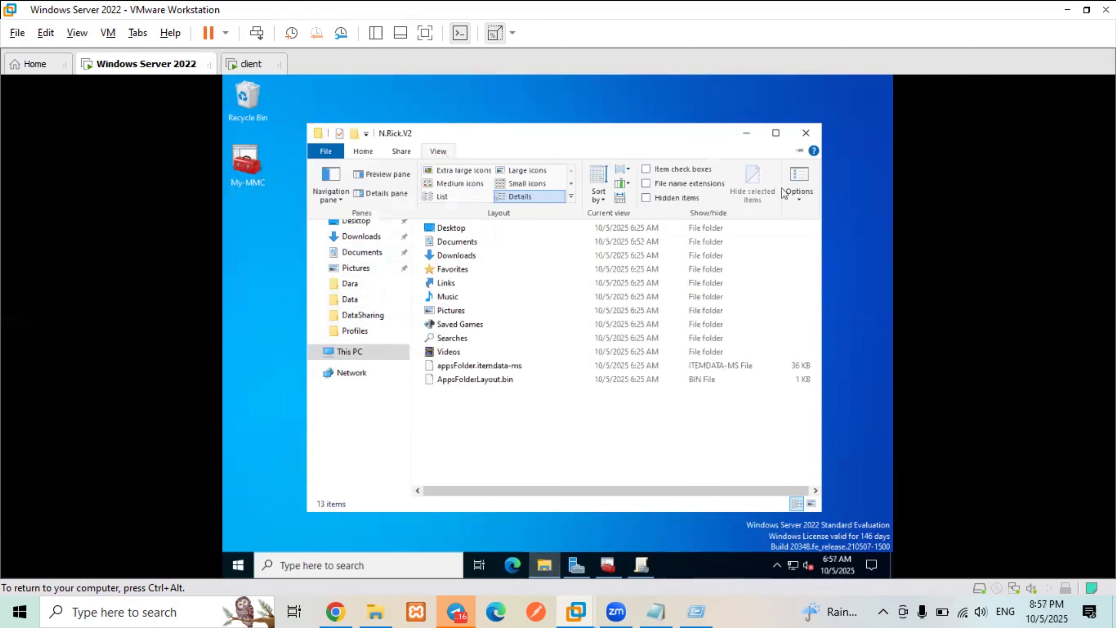
- In Folder Options, show hidden files, known file extensions and protected system files, and apply
click(805, 179)
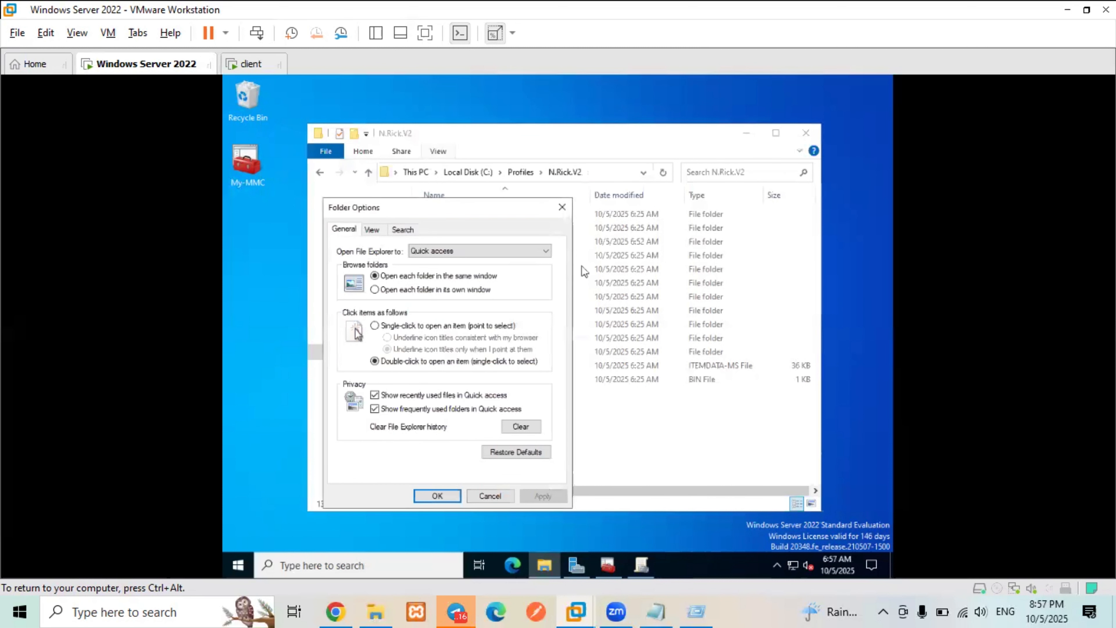
click(379, 233)
click(353, 232)
click(374, 231)
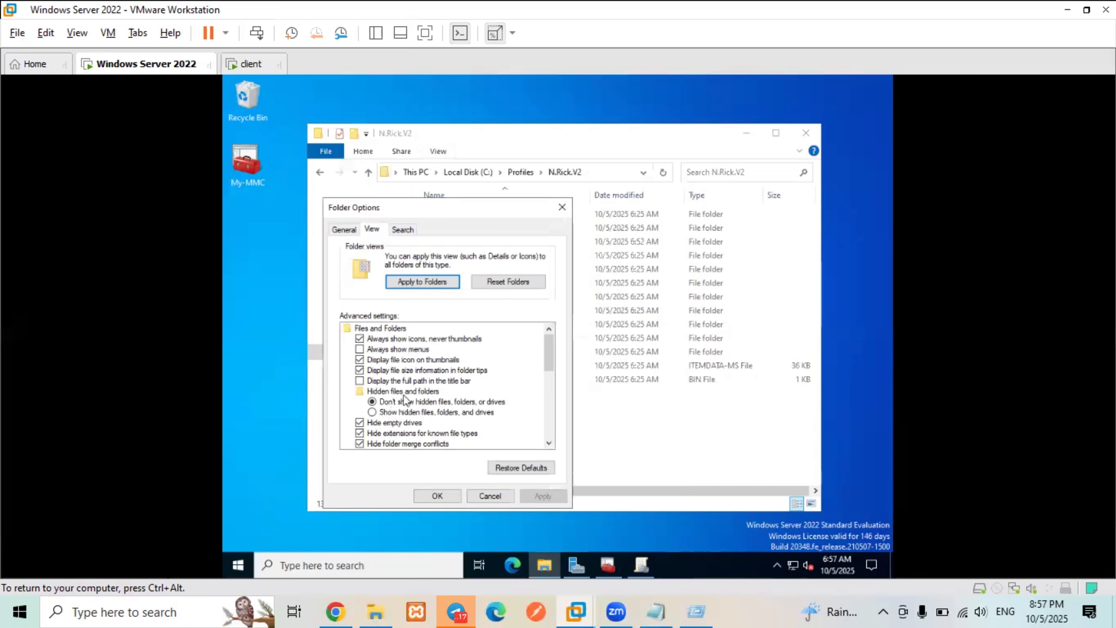
click(417, 413)
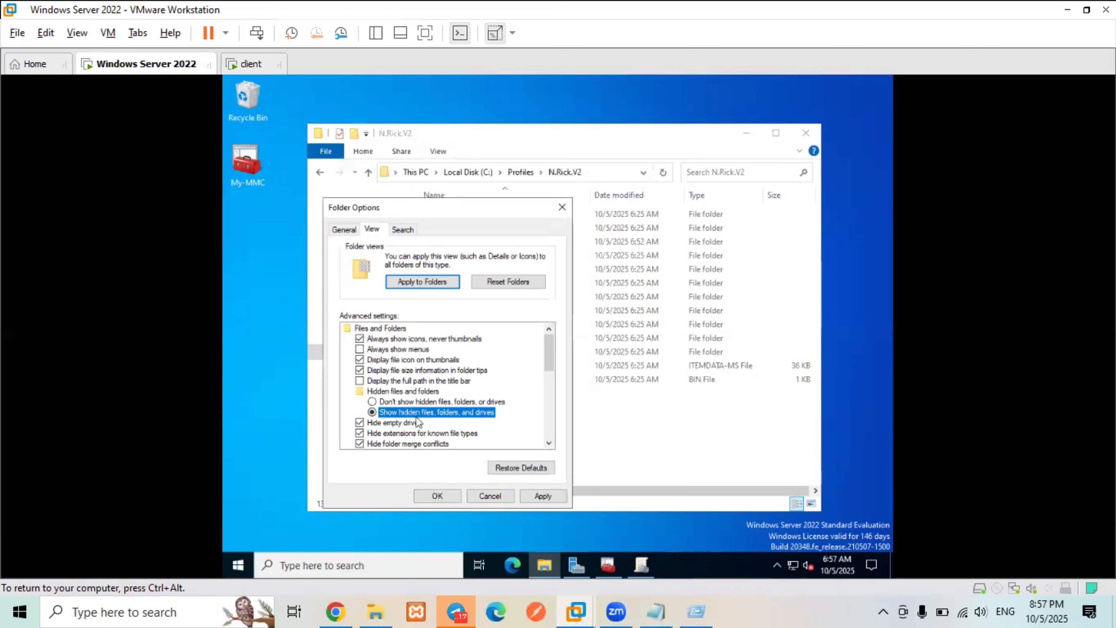
scroll(418, 423, down, 1)
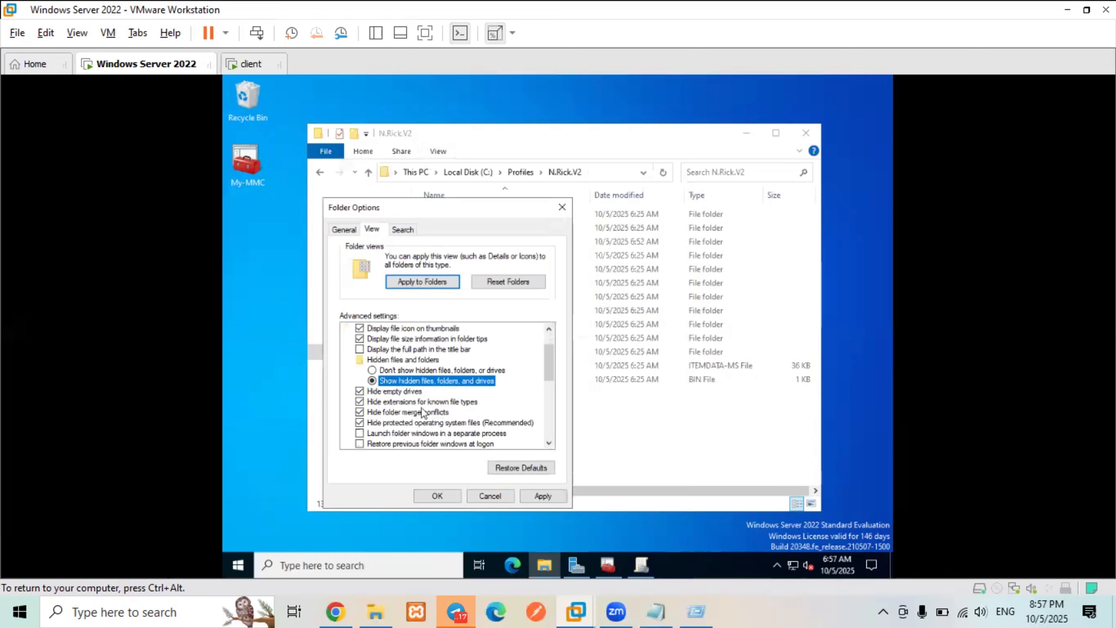
click(373, 404)
click(377, 424)
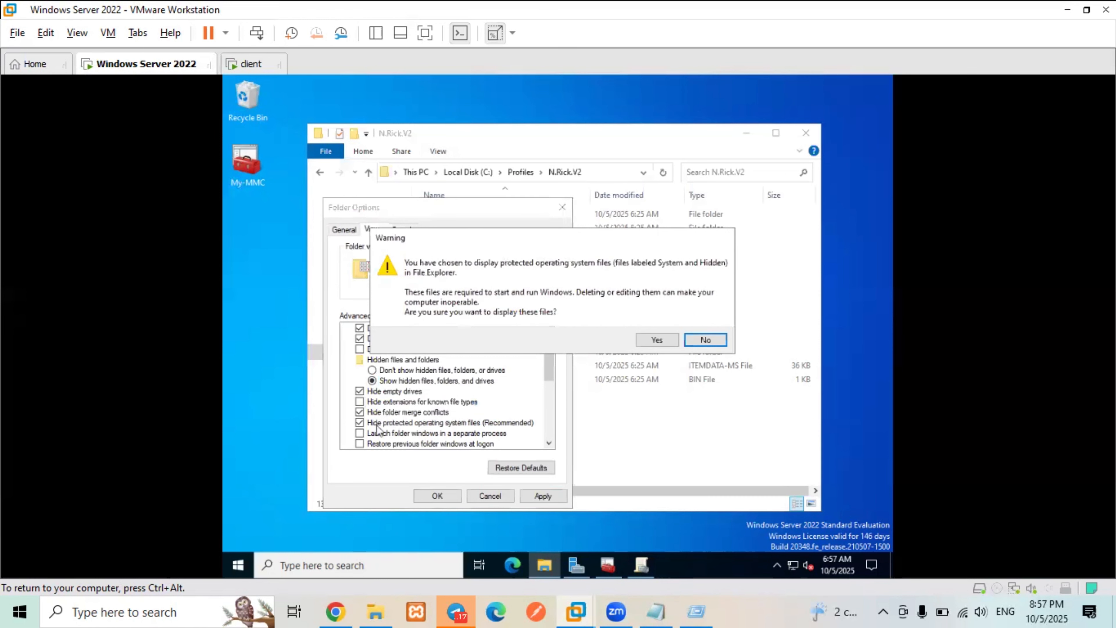
click(663, 343)
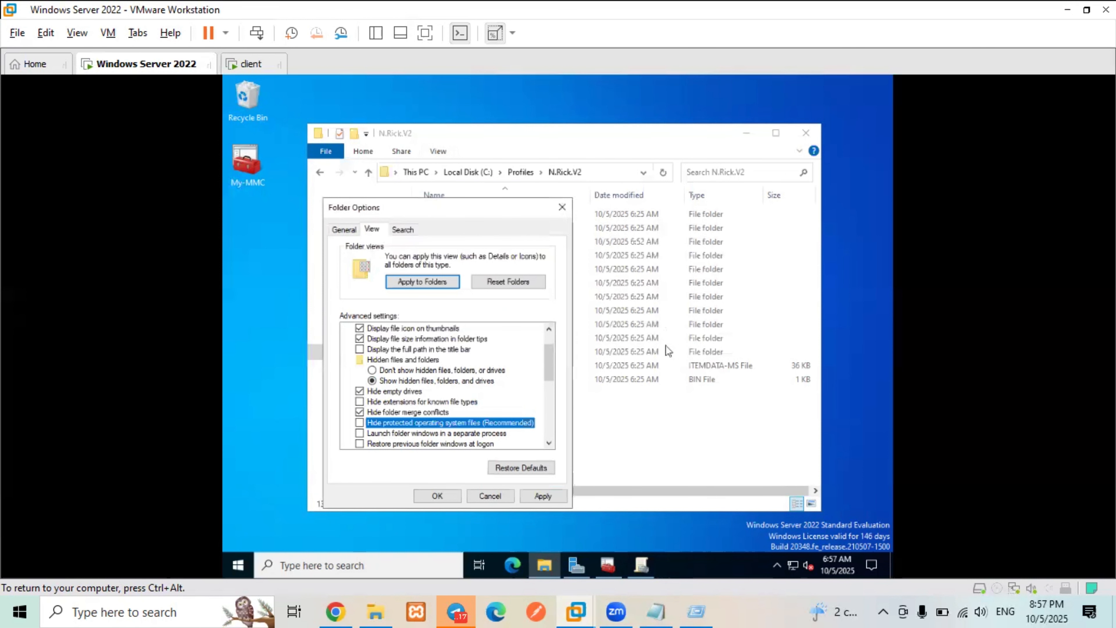
click(541, 496)
click(448, 495)
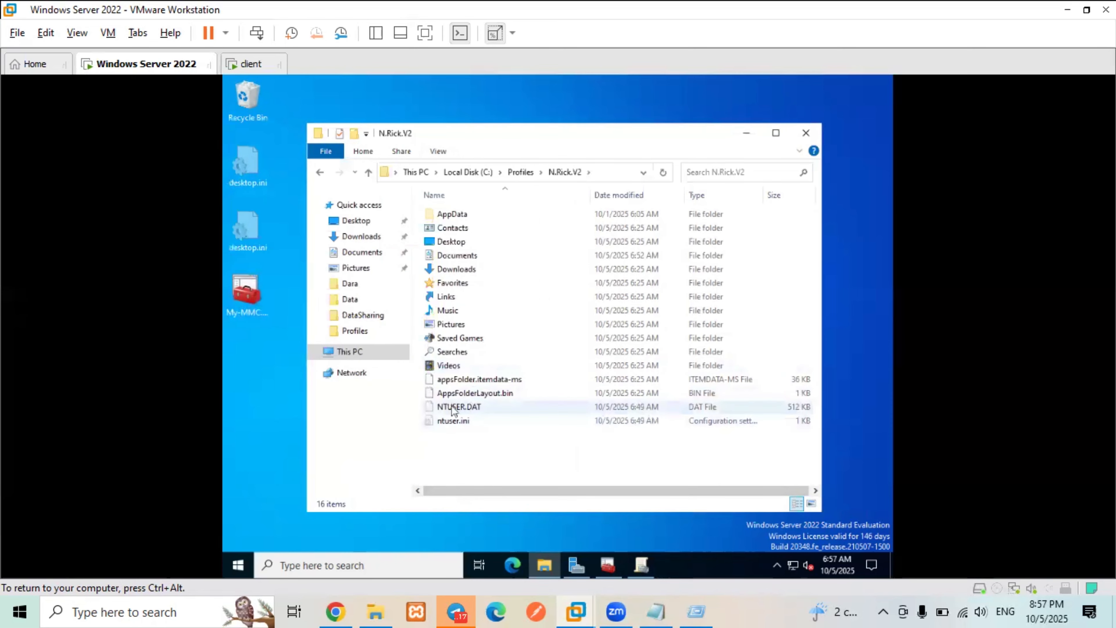
right_click(477, 406)
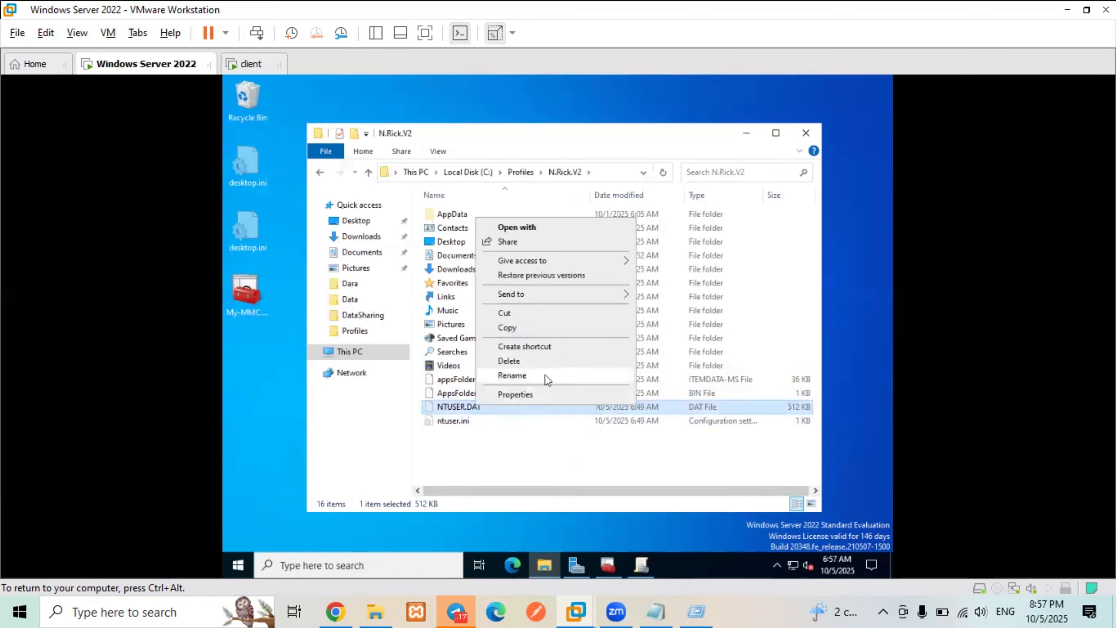
click(546, 375)
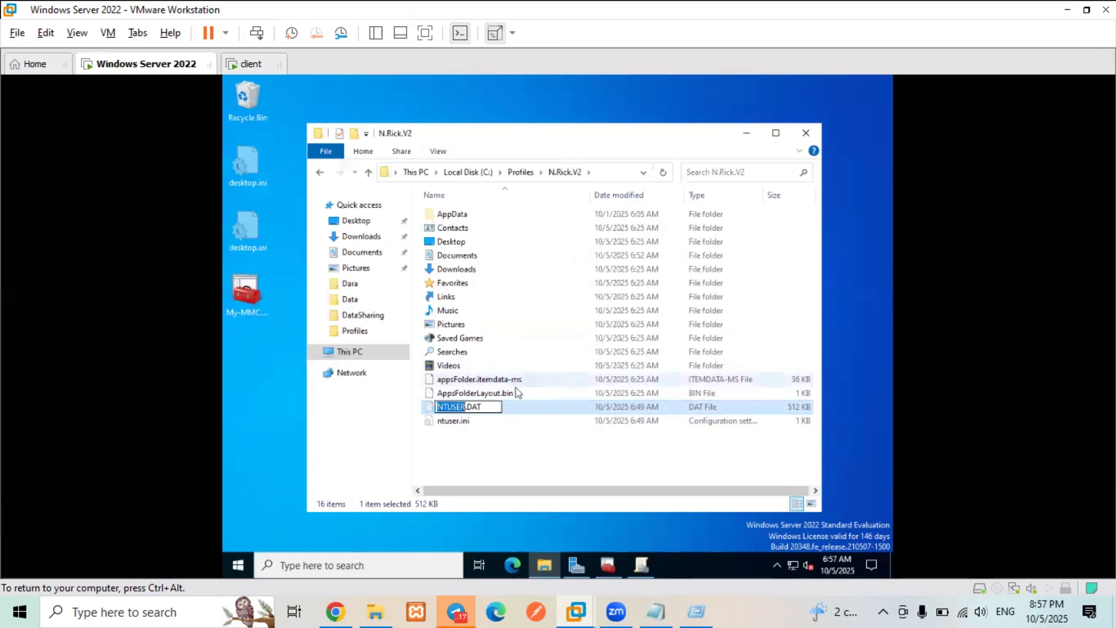
click(492, 406)
key(BackSpace)
key(BackSpace)
key(BackSpace)
text(MA)
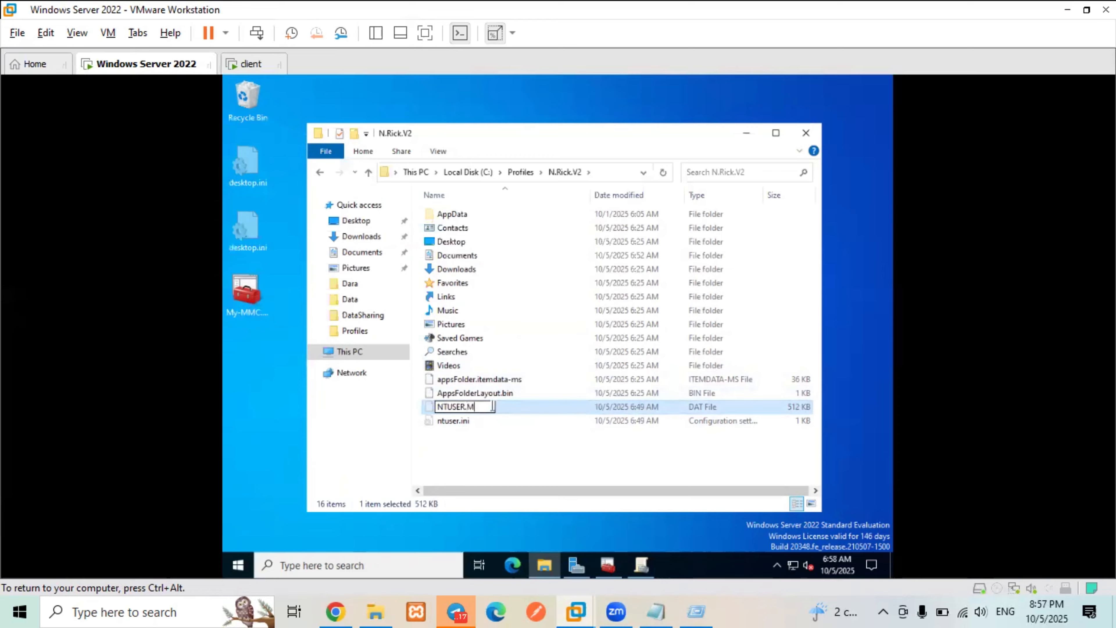
text(N)
key(Return)
click(627, 324)
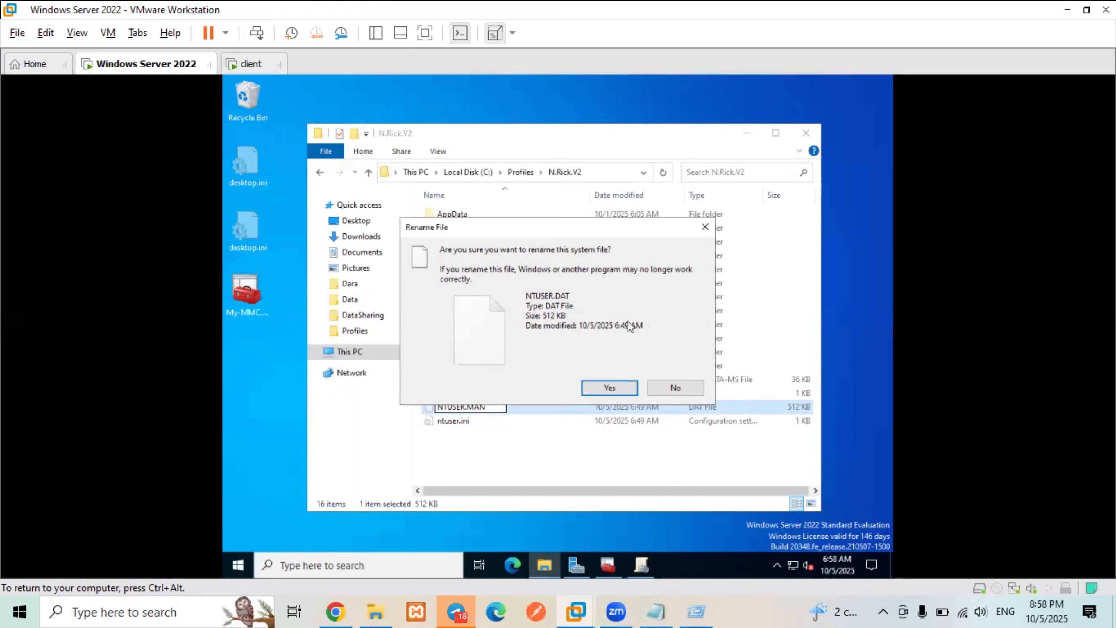
click(609, 387)
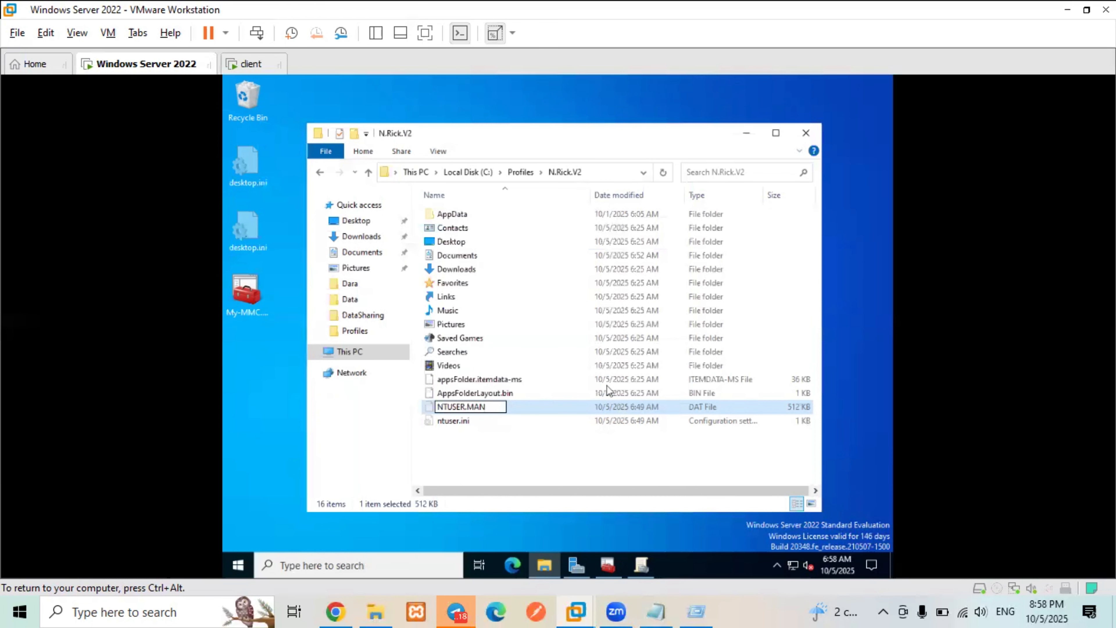
click(526, 463)
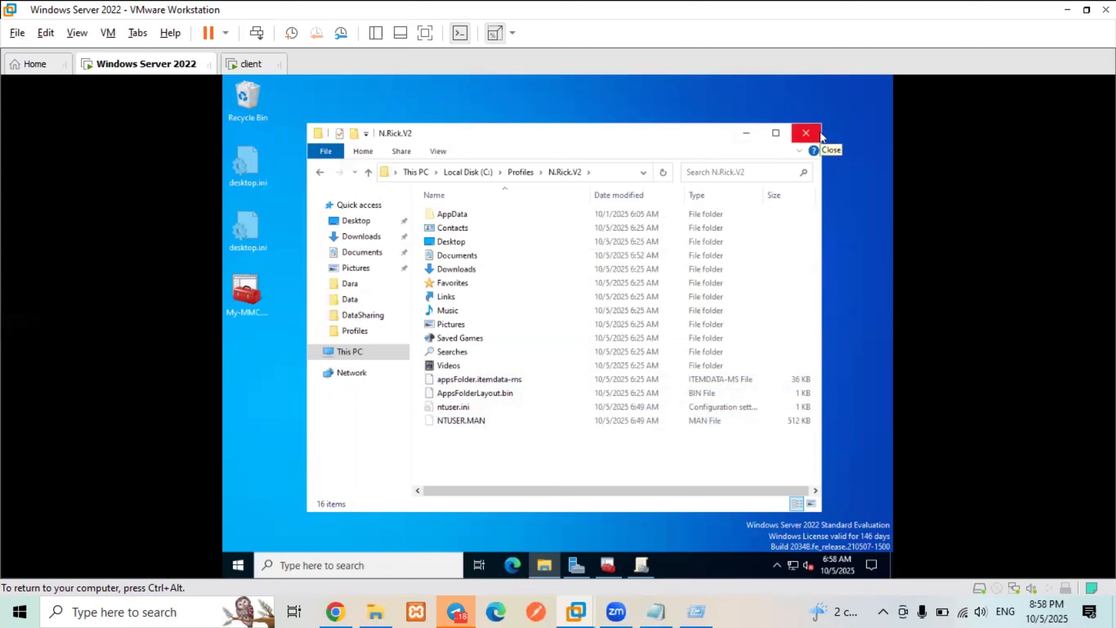
- In Folder Options, hide hidden files, known file extensions and protected system files again, and apply
double_click(477, 258)
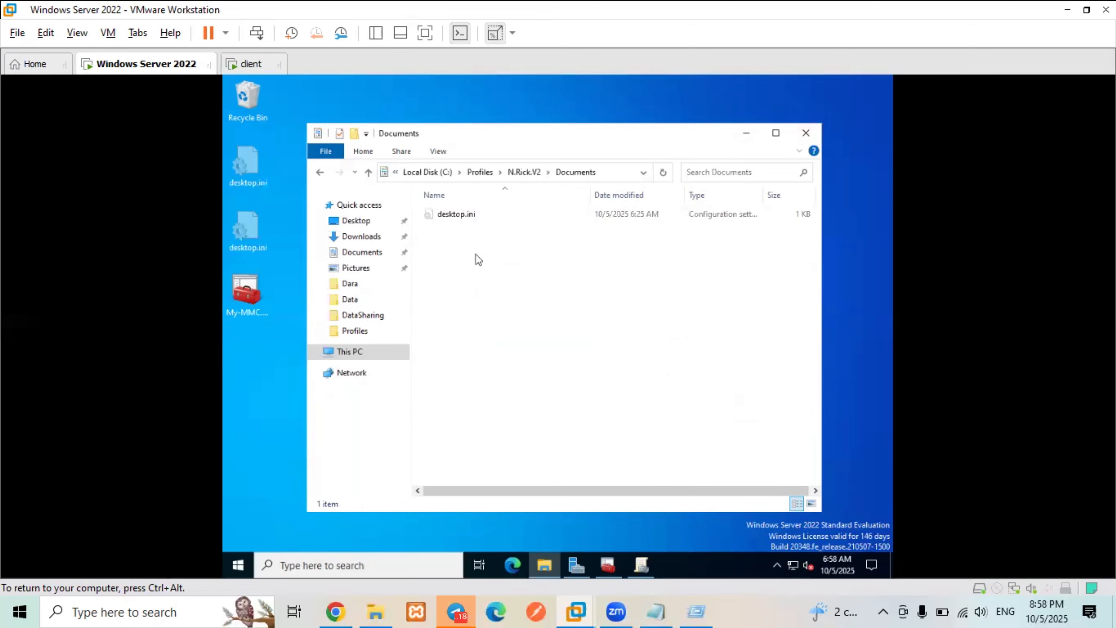
click(368, 171)
click(432, 152)
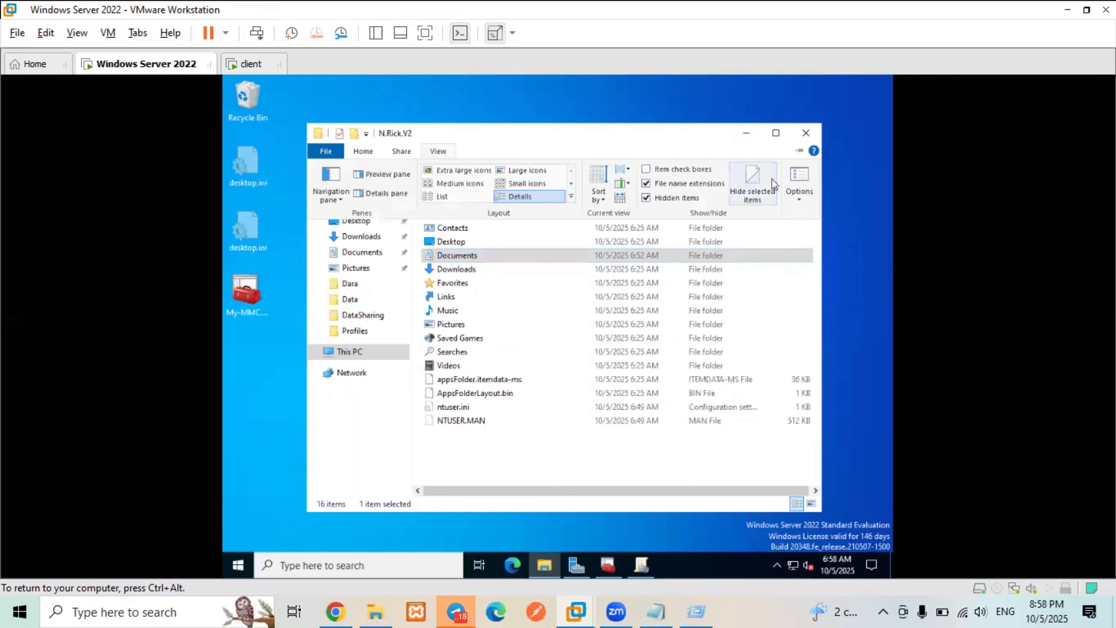
click(802, 198)
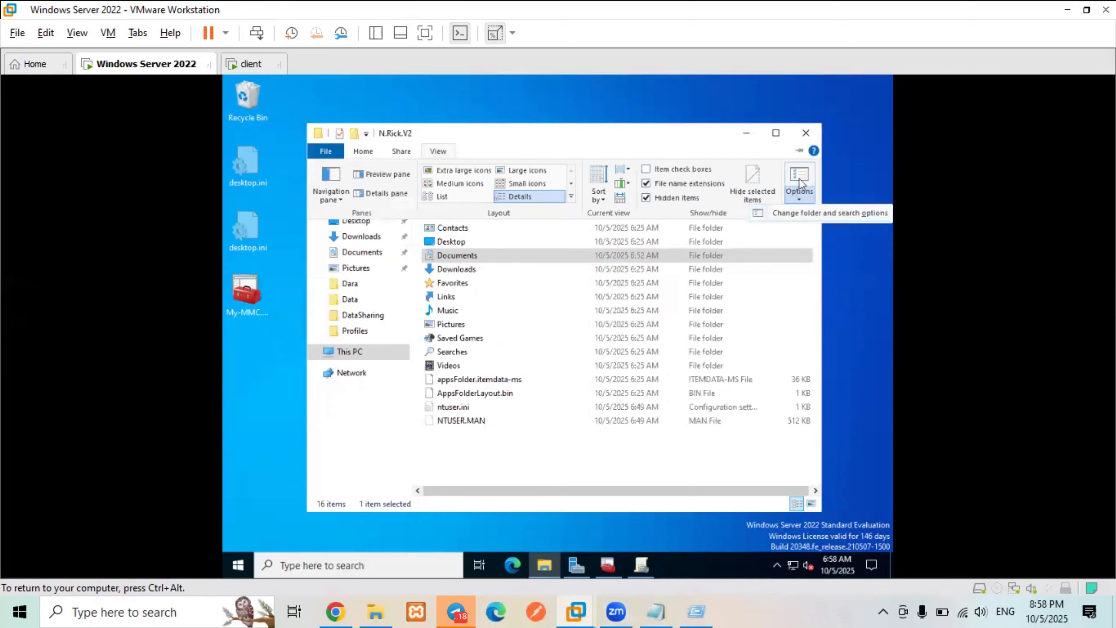
click(795, 214)
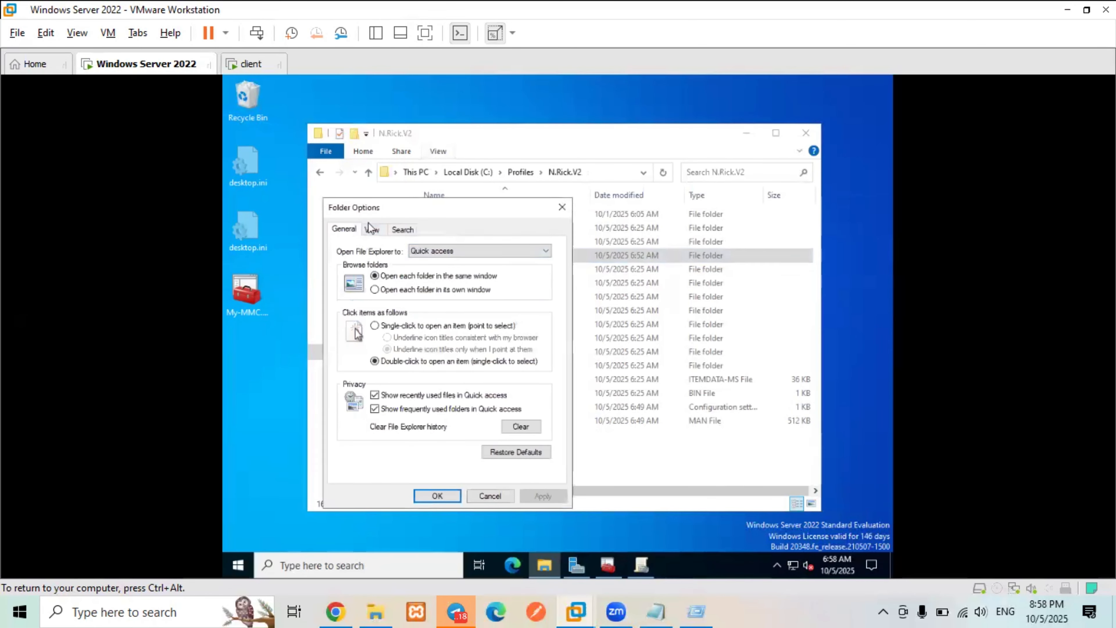
click(372, 228)
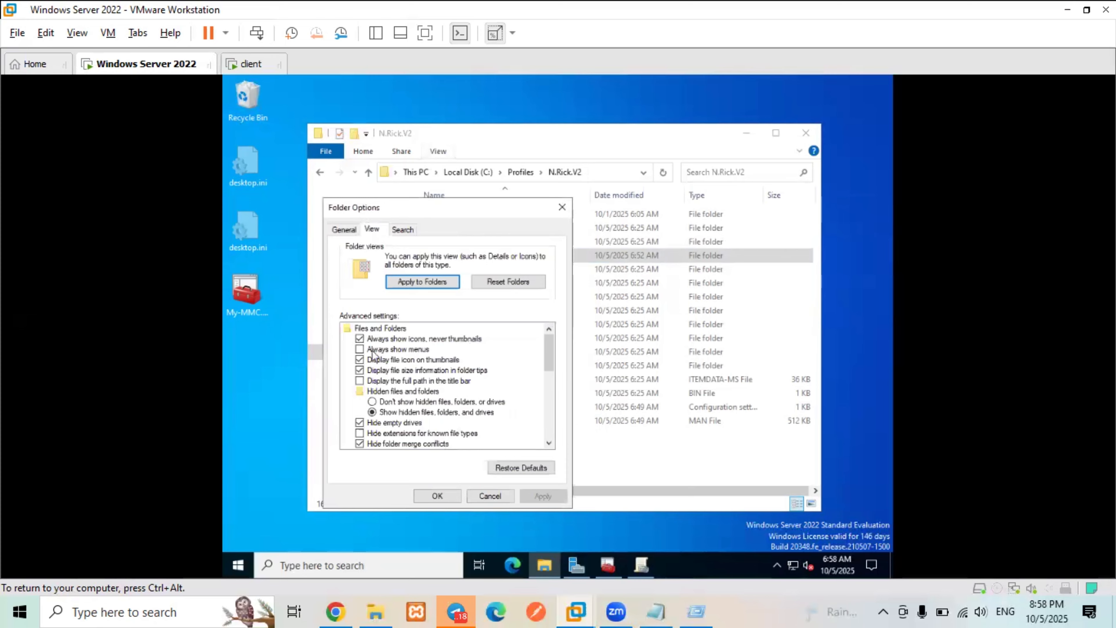
click(372, 401)
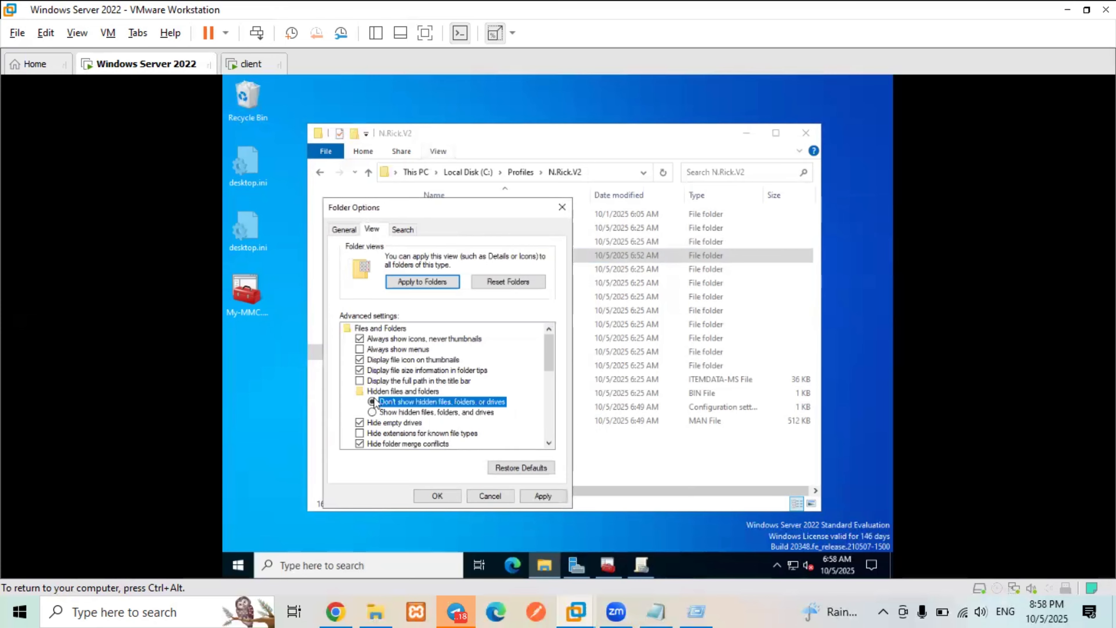
scroll(374, 397, down, 1)
click(372, 402)
click(373, 423)
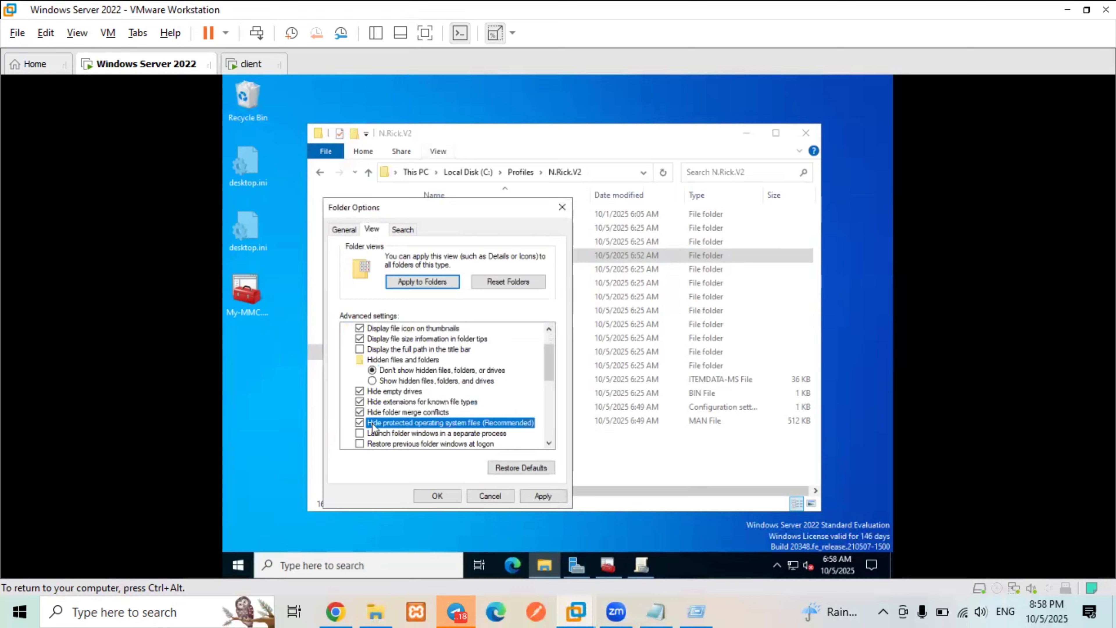
click(532, 496)
click(438, 496)
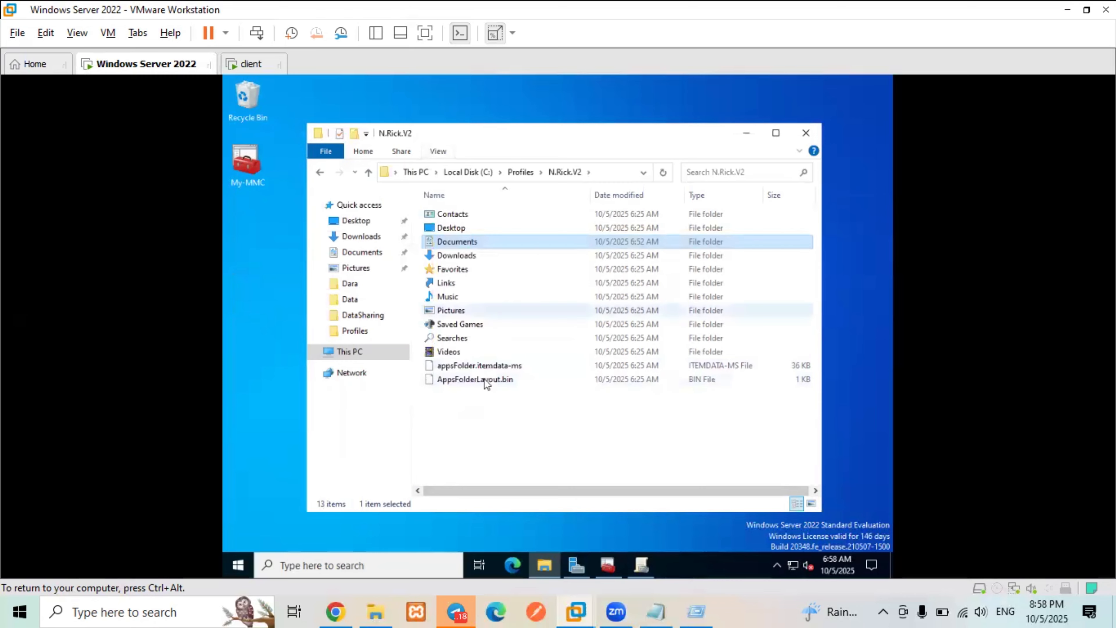
- Sign in to the client VM as the roaming-profile user with their password, then open the Run box
click(249, 63)
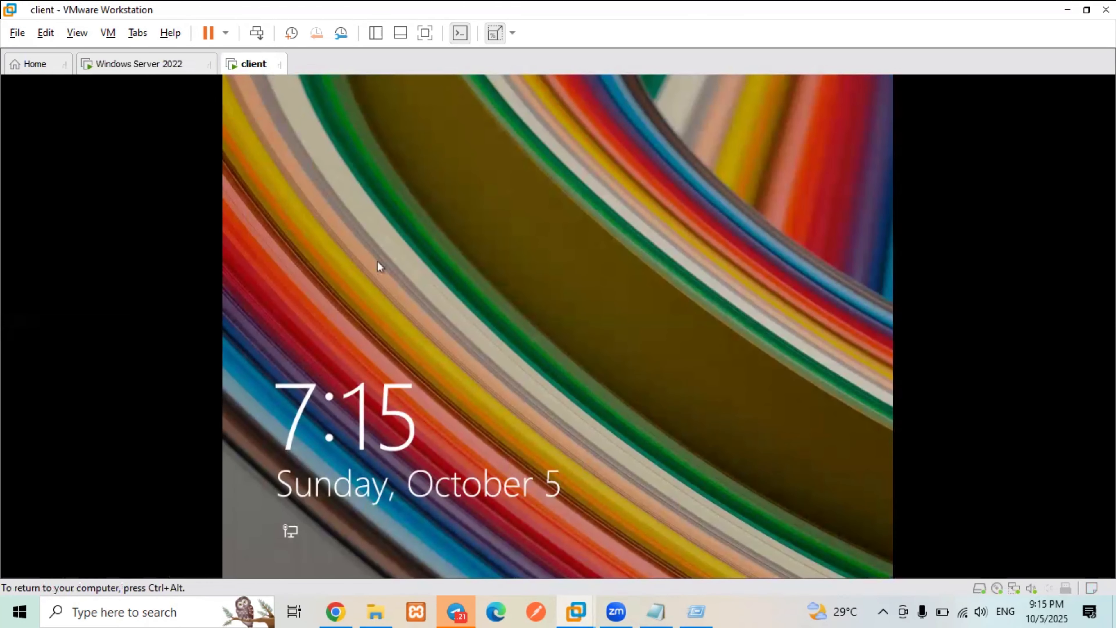
click(377, 260)
click(470, 274)
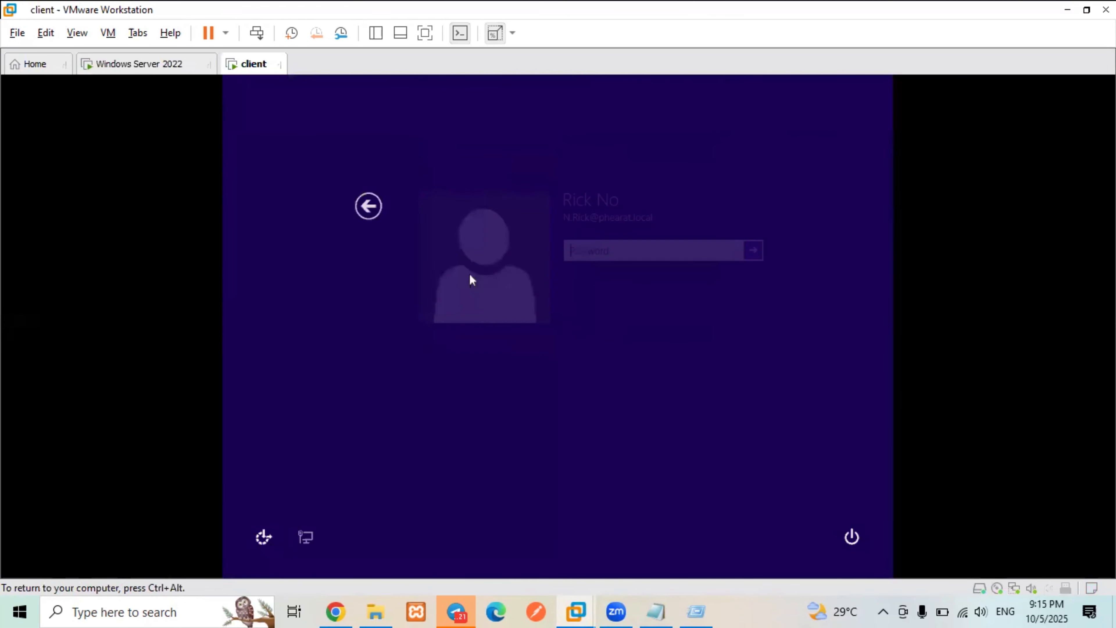
text(***)
key(Return)
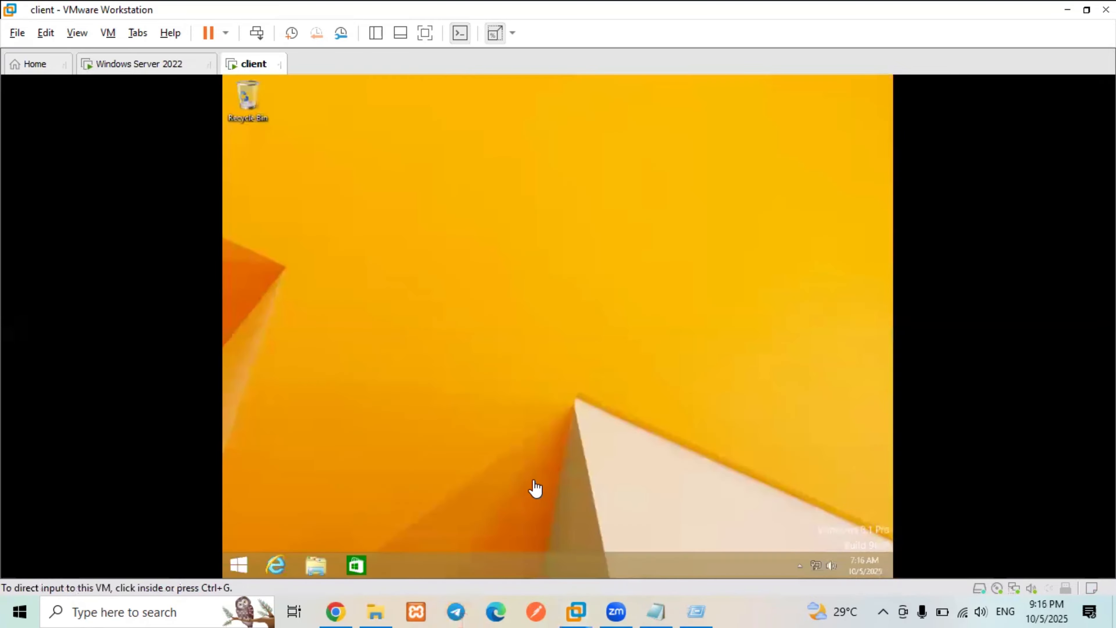
click(295, 483)
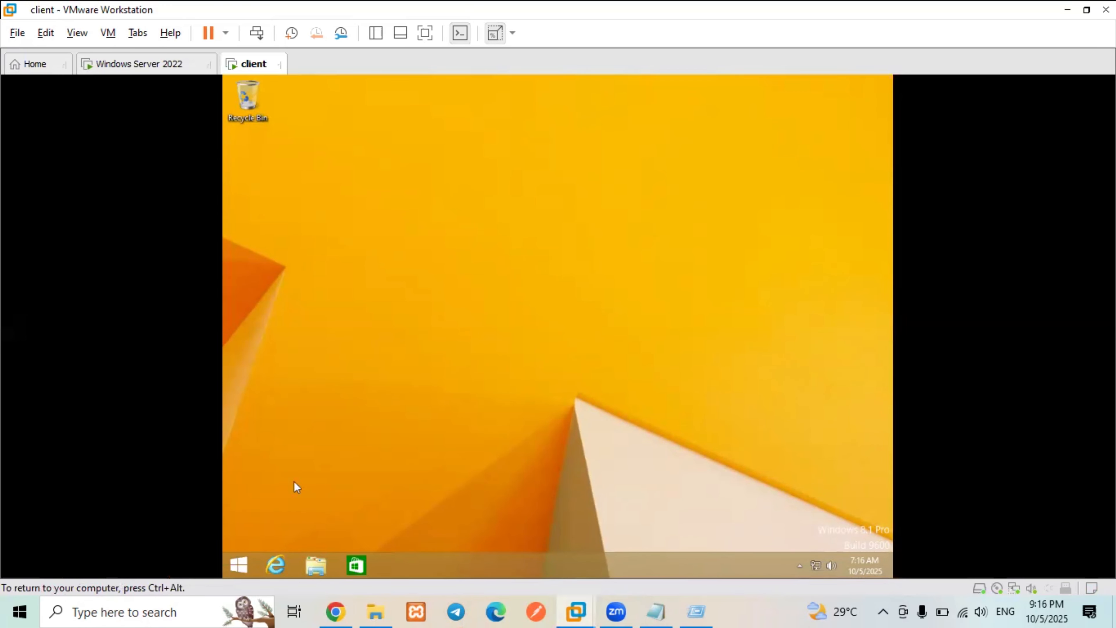
key(super+r)
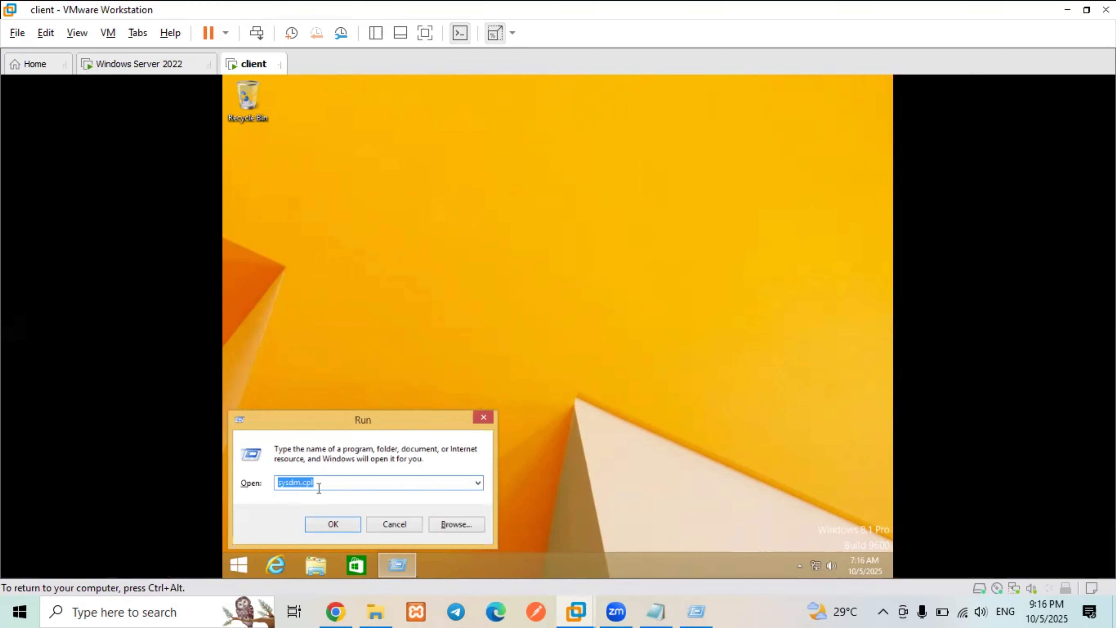
- Launch sysdm.cpl from Run, approving the prompt with administrator credentials
click(332, 527)
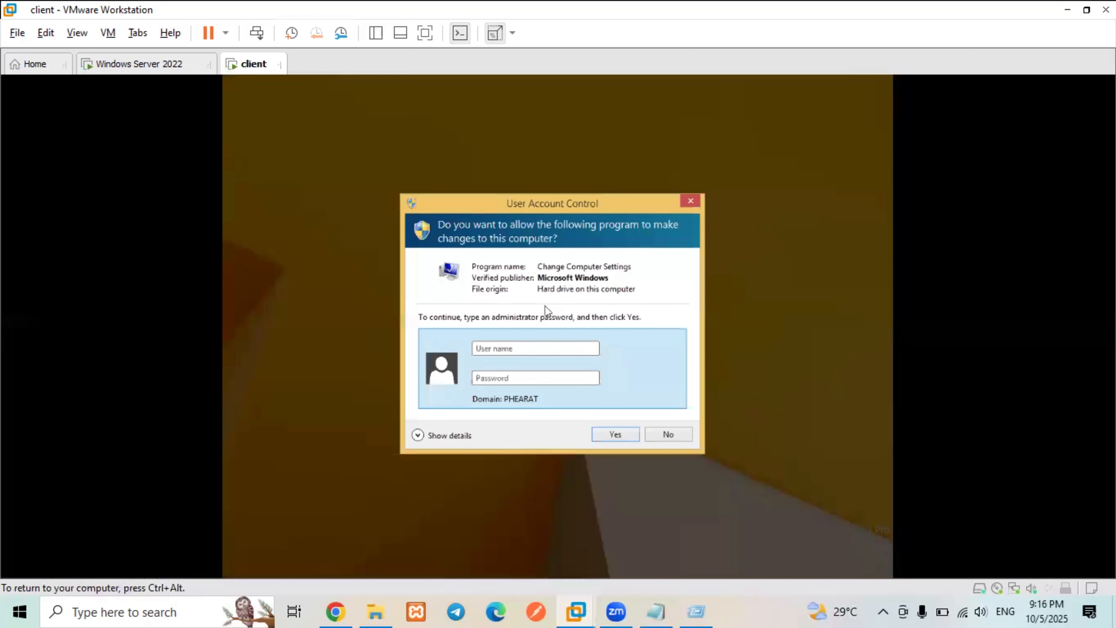
text(Administrator**********)
key(Return)
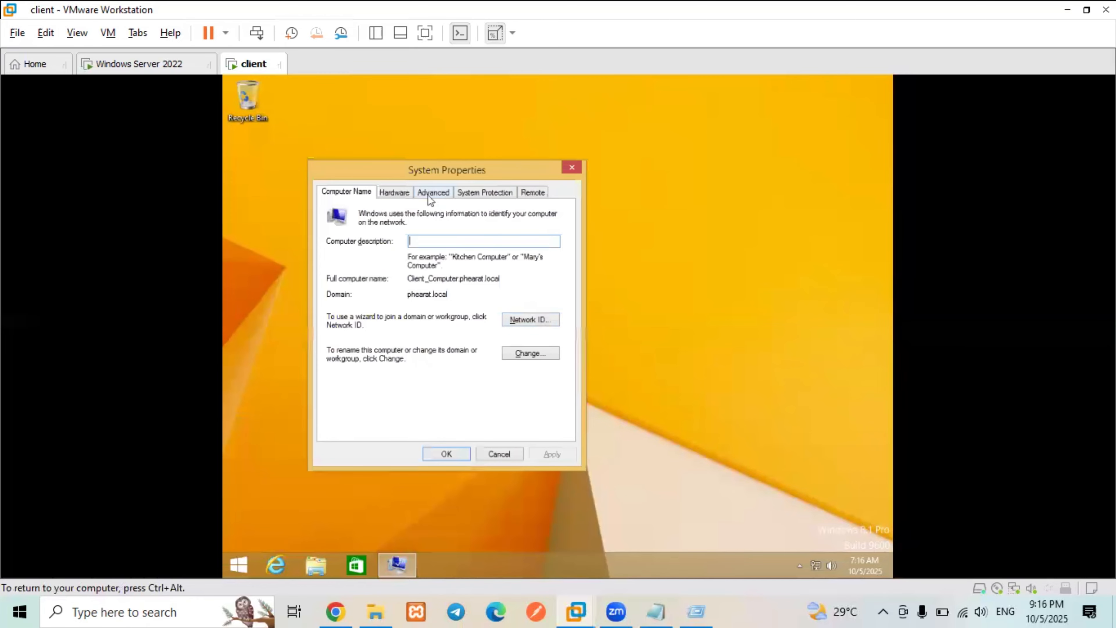
- Open the Advanced User Profiles list and select the roaming user's profile, now typed Mandatory, 3.11 MB
click(428, 195)
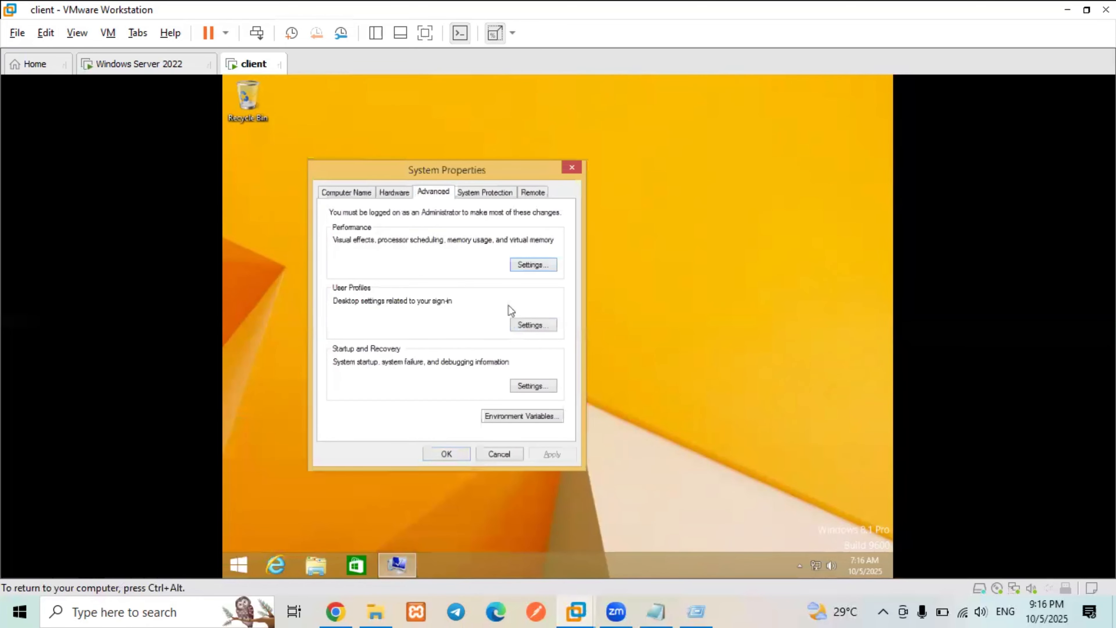
click(528, 330)
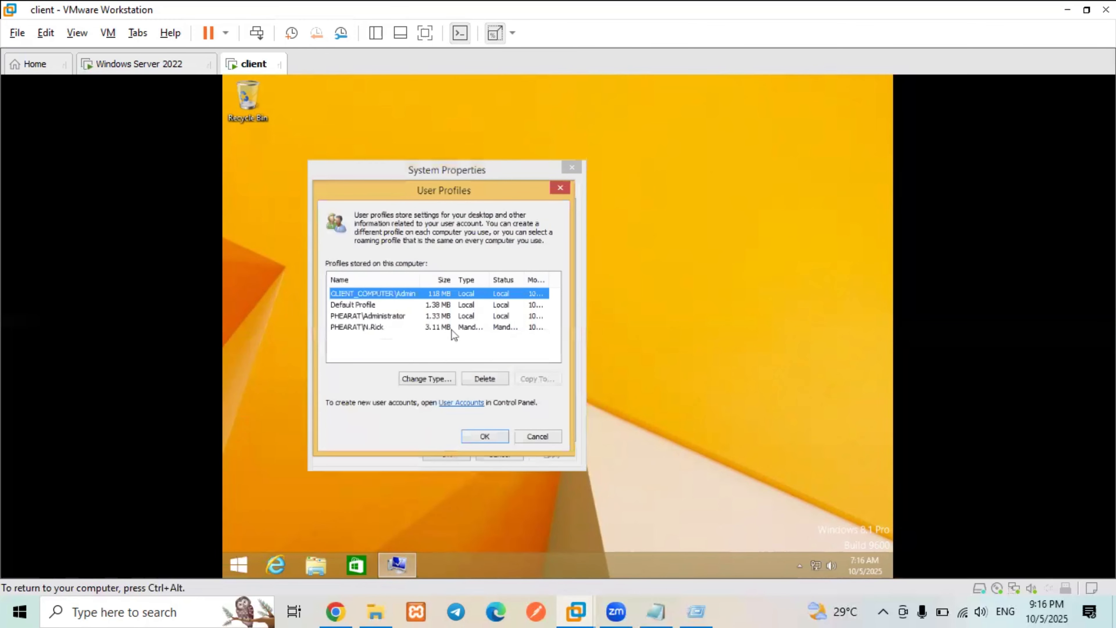
click(437, 328)
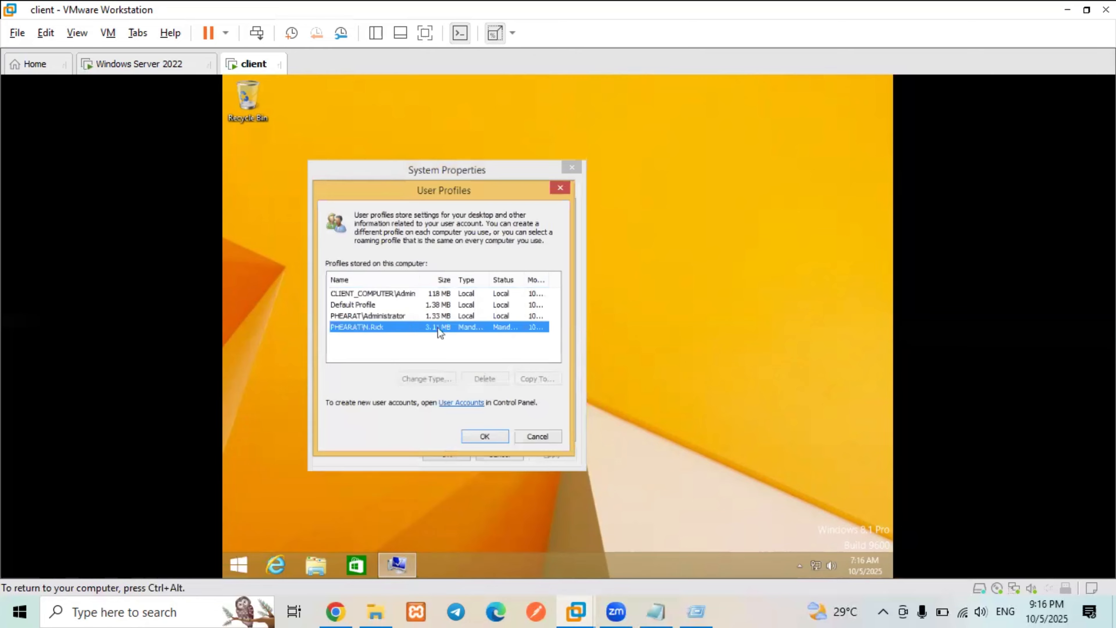